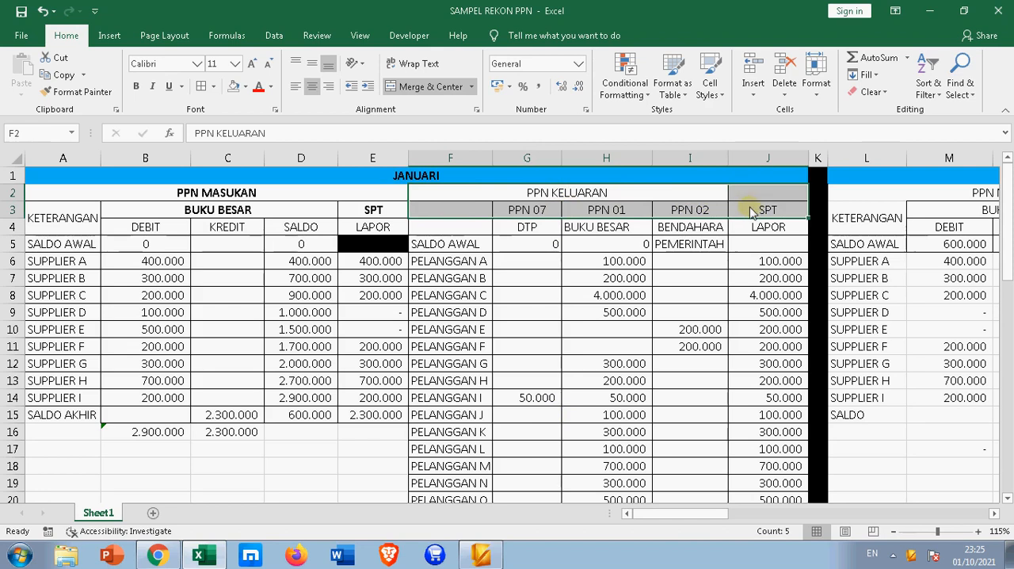
# Make the PPN KELUARAN heading and its subheadings in F2:J3 bold
pyautogui.click(136, 85)
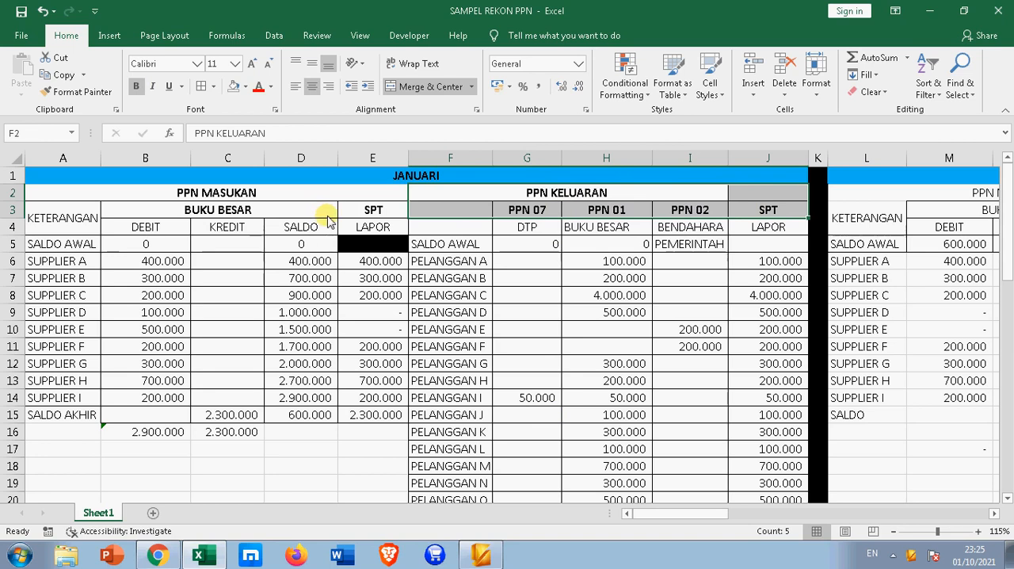
pyautogui.click(332, 315)
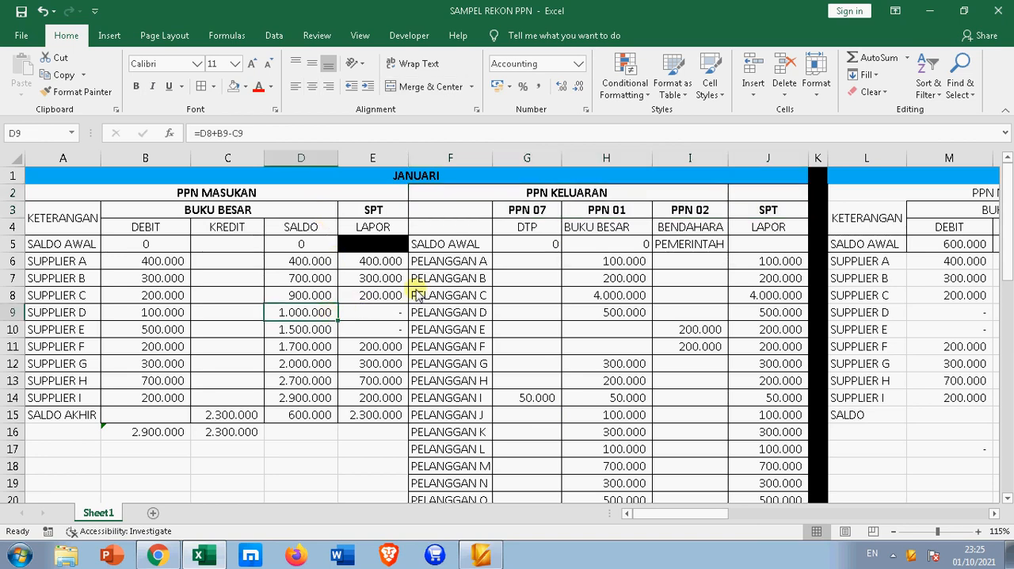
# Look over the January reconciliation's PPN MASUKAN and PPN KELUARAN tables, including the BUKU BESAR heading
pyautogui.scroll(-2, 418, 295)
pyautogui.scroll(2, 419, 295)
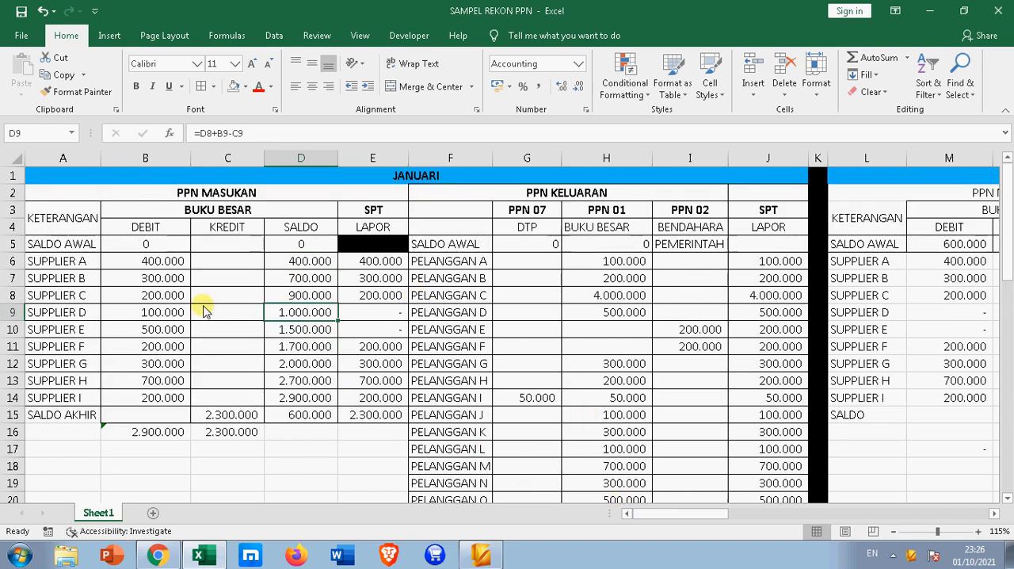
pyautogui.click(329, 176)
pyautogui.scroll(-2, 382, 180)
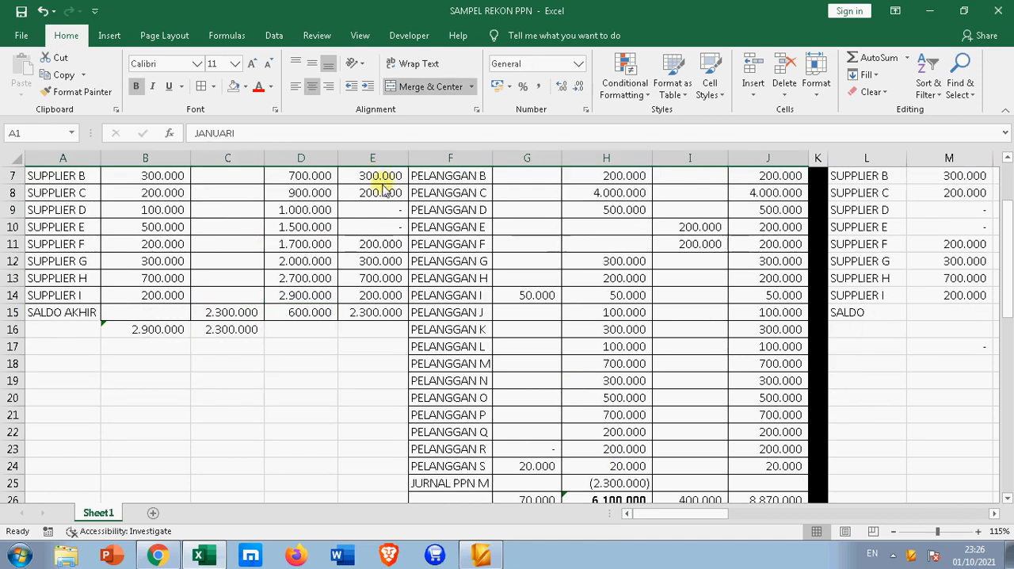
pyautogui.scroll(-1, 383, 184)
pyautogui.scroll(3, 383, 190)
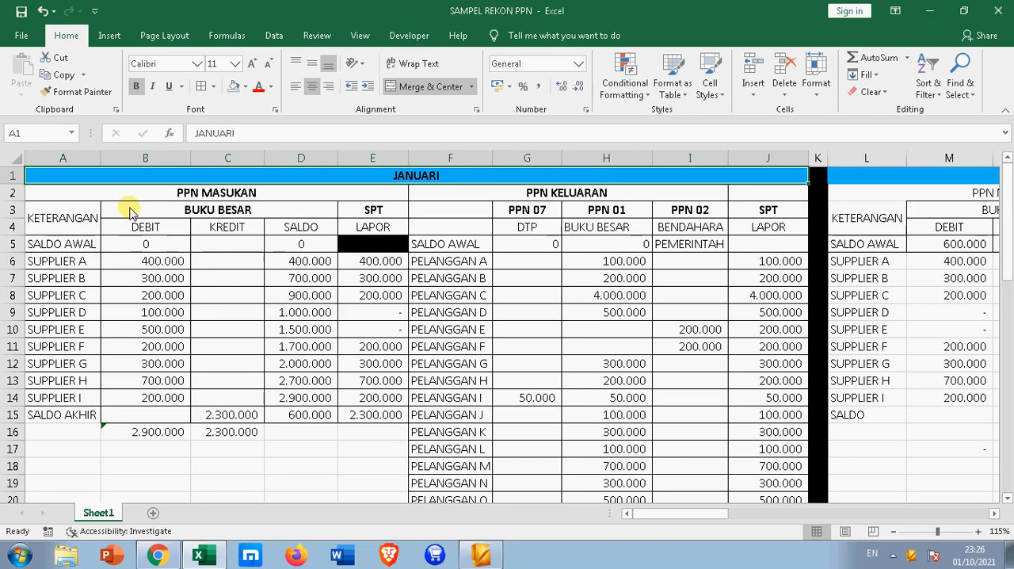
pyautogui.click(200, 196)
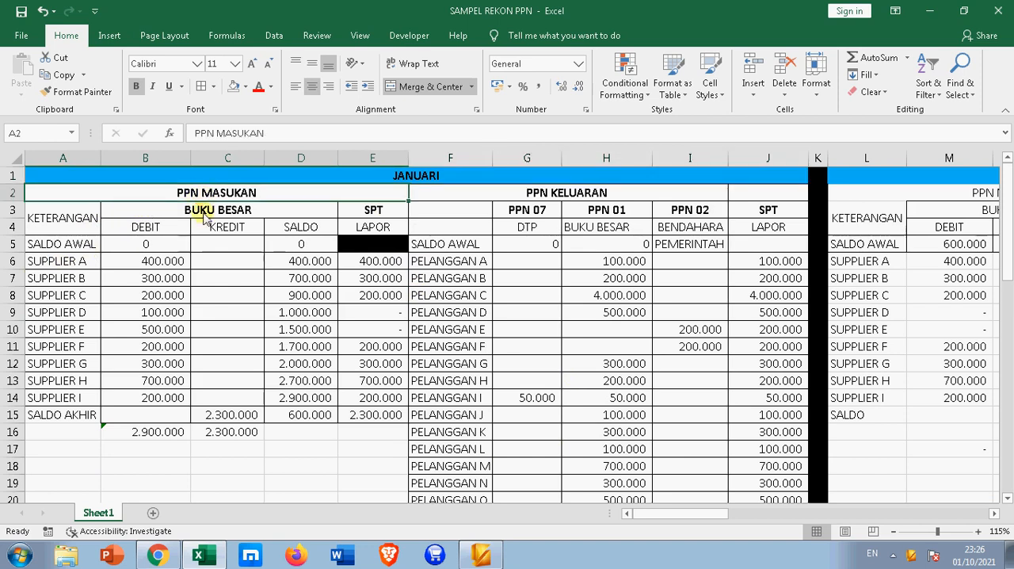
pyautogui.click(206, 220)
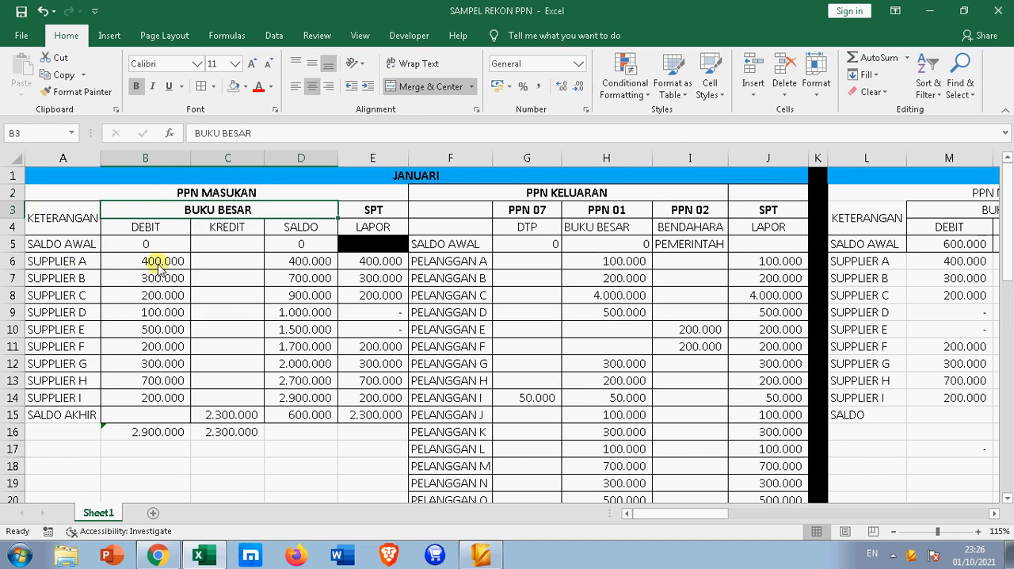
# Examine the supplier debit amounts in B6:B14 and the formula that totals them in B16
pyautogui.moveTo(161, 265); pyautogui.dragTo(161, 394)
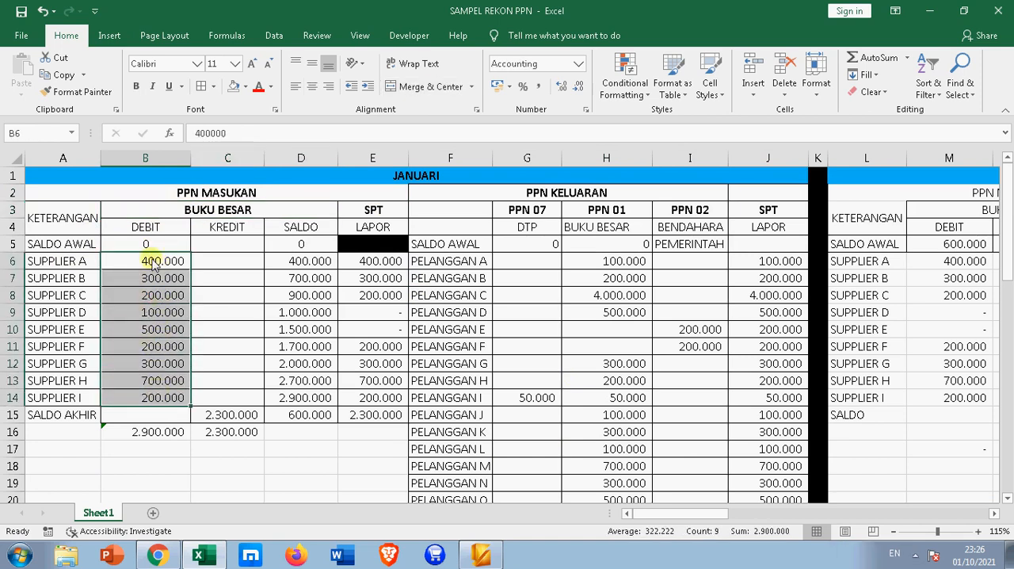
pyautogui.moveTo(168, 262); pyautogui.dragTo(165, 332)
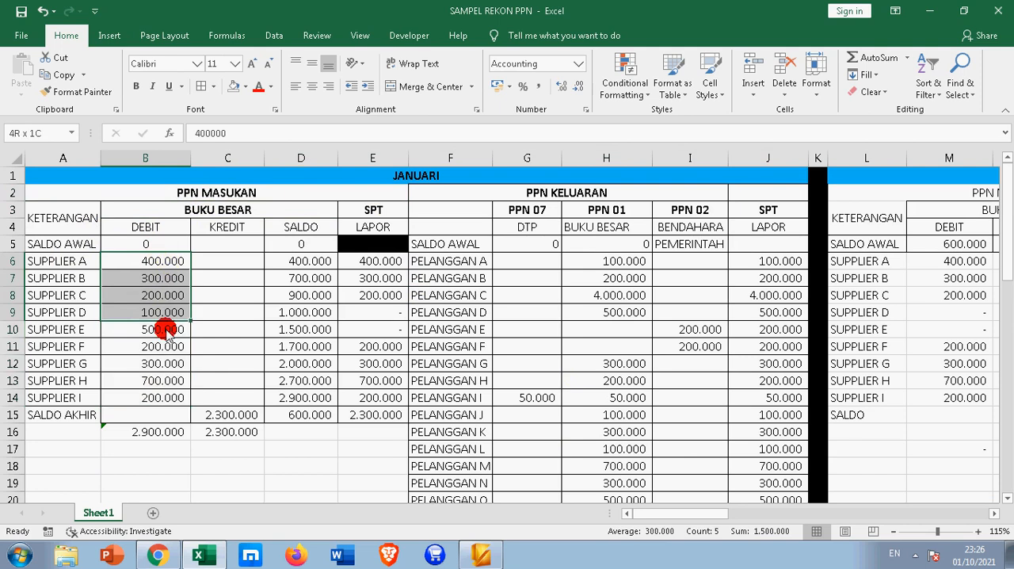
pyautogui.click(64, 262)
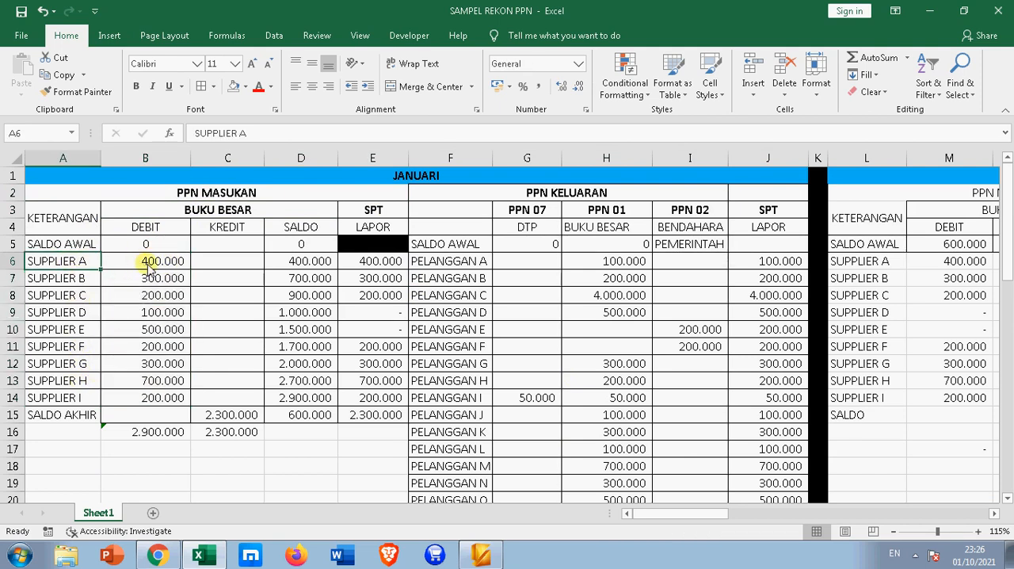
pyautogui.moveTo(148, 267); pyautogui.dragTo(156, 400)
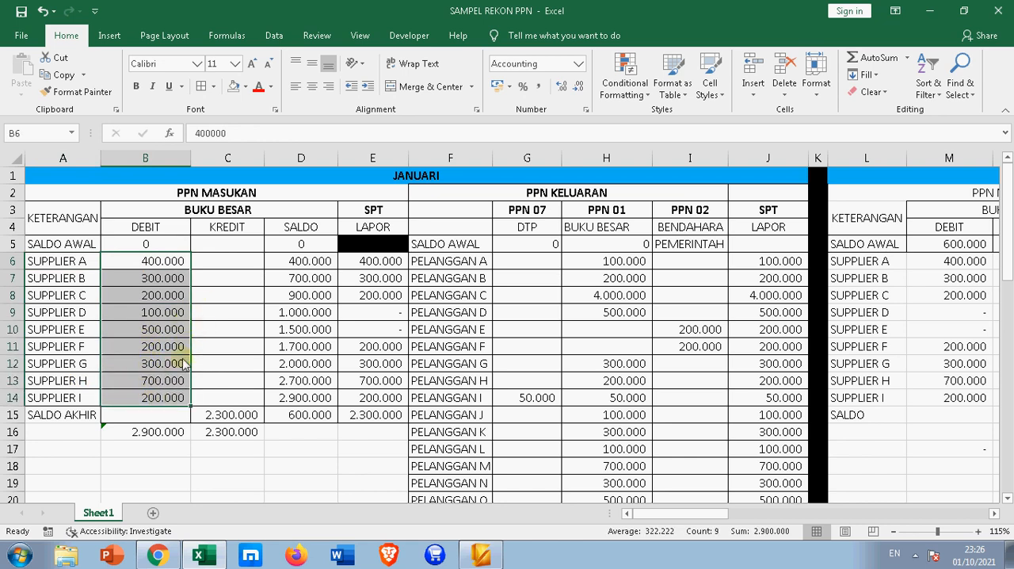
pyautogui.click(165, 435)
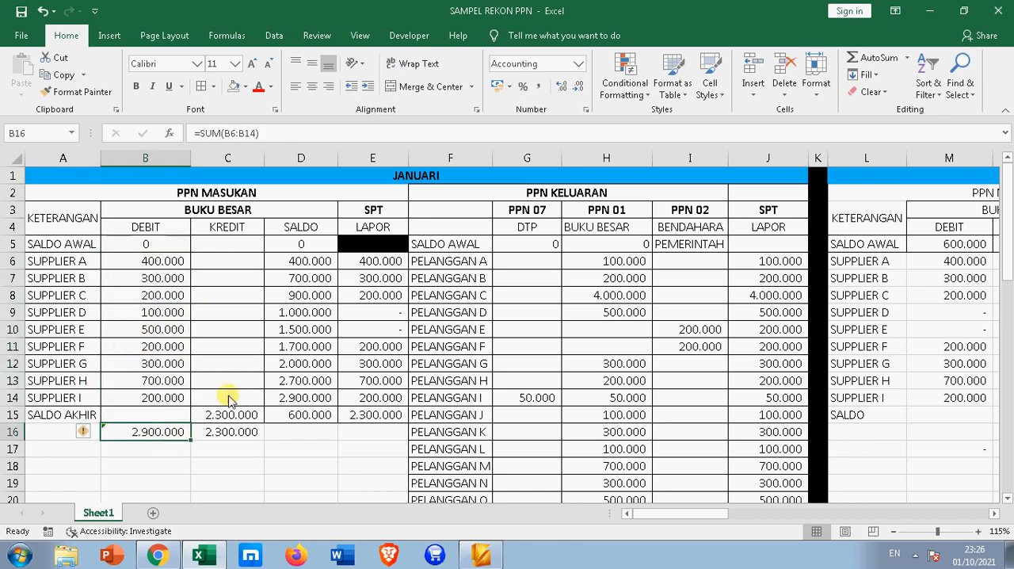
pyautogui.moveTo(159, 268); pyautogui.dragTo(176, 402)
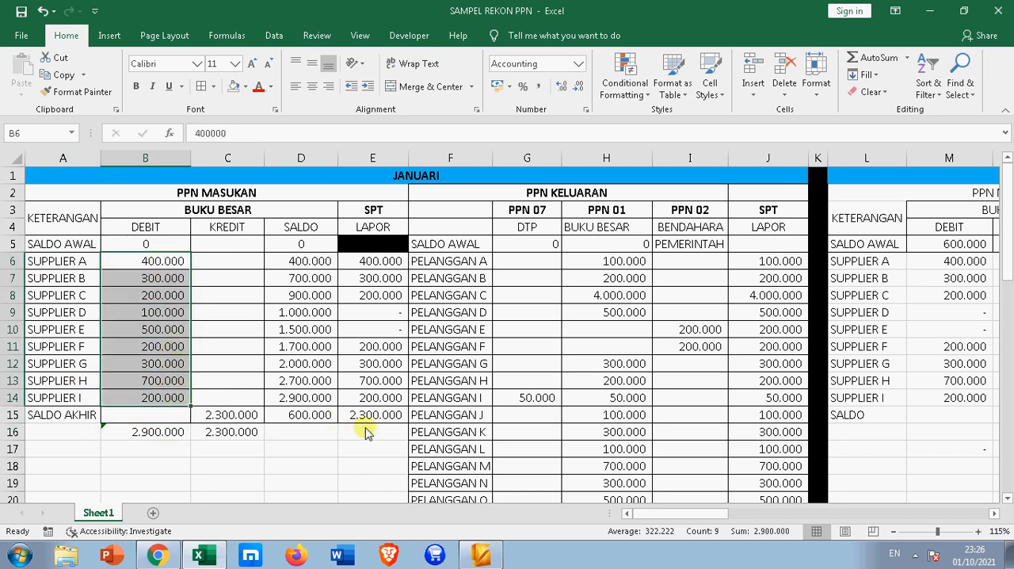
pyautogui.click(161, 438)
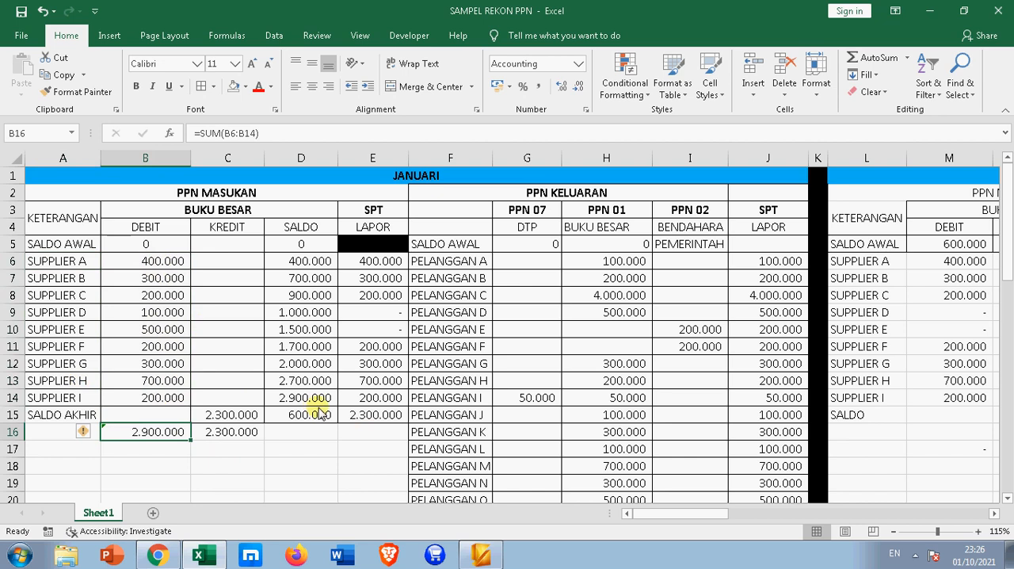
# Clear the January SALDO AKHIR credit amount in C15 and inspect the balance formula beside it in D15
pyautogui.click(221, 421)
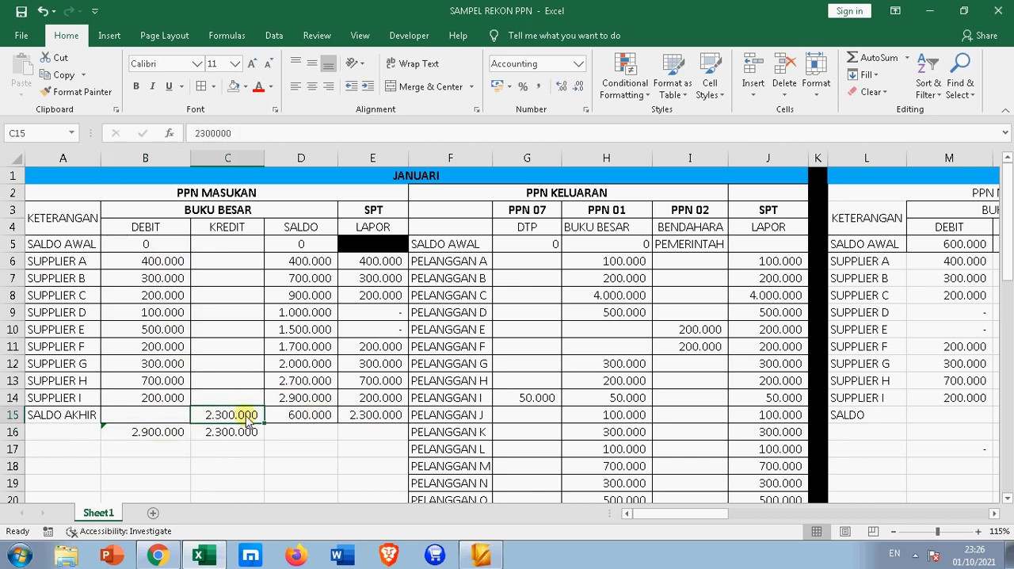
pyautogui.press('Delete')
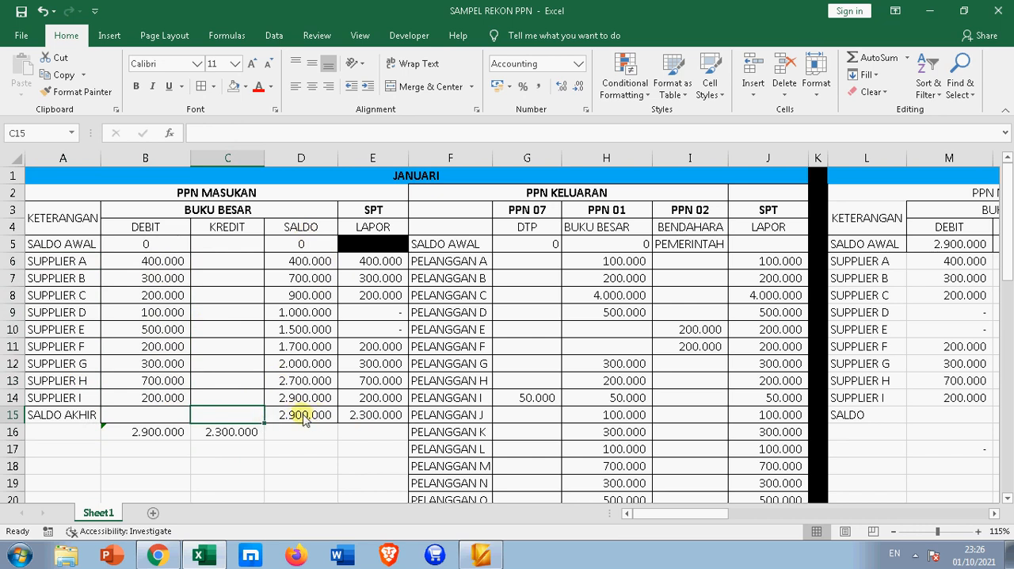
pyautogui.click(247, 433)
pyautogui.click(315, 415)
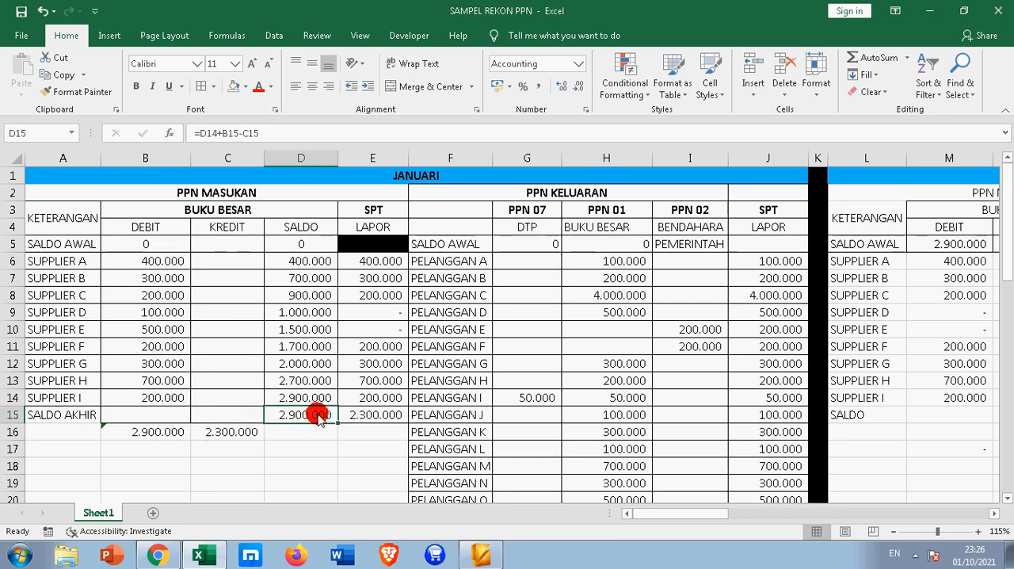
# Replace the fixed credit total in C16 with the sum formula copied across from B16
pyautogui.click(240, 433)
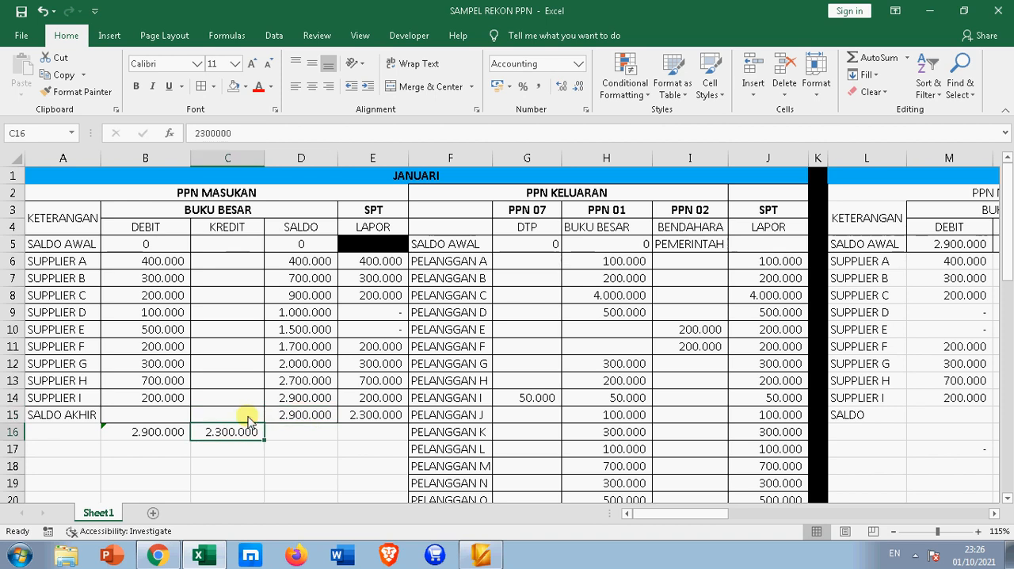
pyautogui.press('Delete')
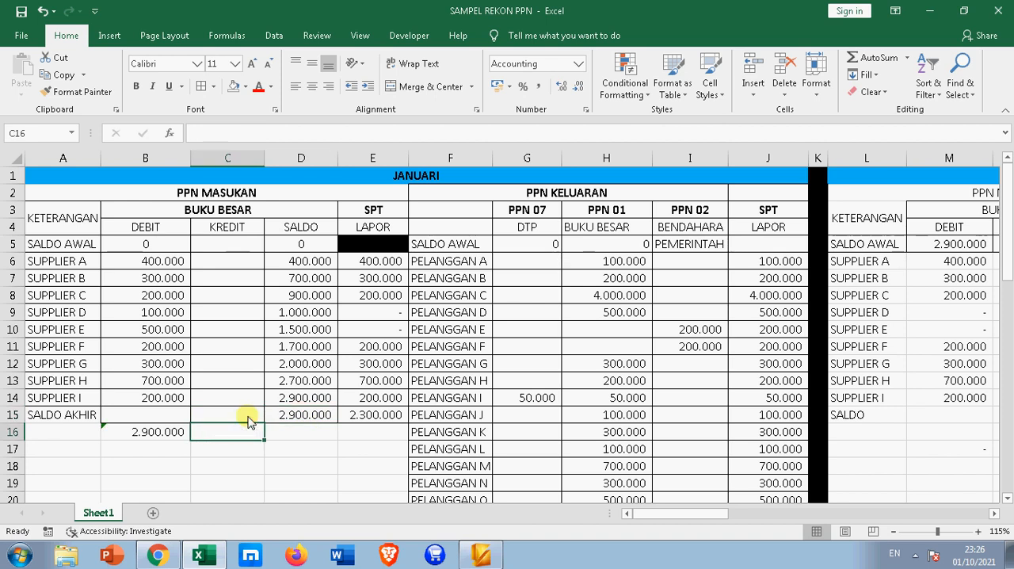
pyautogui.click(180, 440)
pyautogui.moveTo(192, 443); pyautogui.dragTo(235, 445)
pyautogui.click(321, 417)
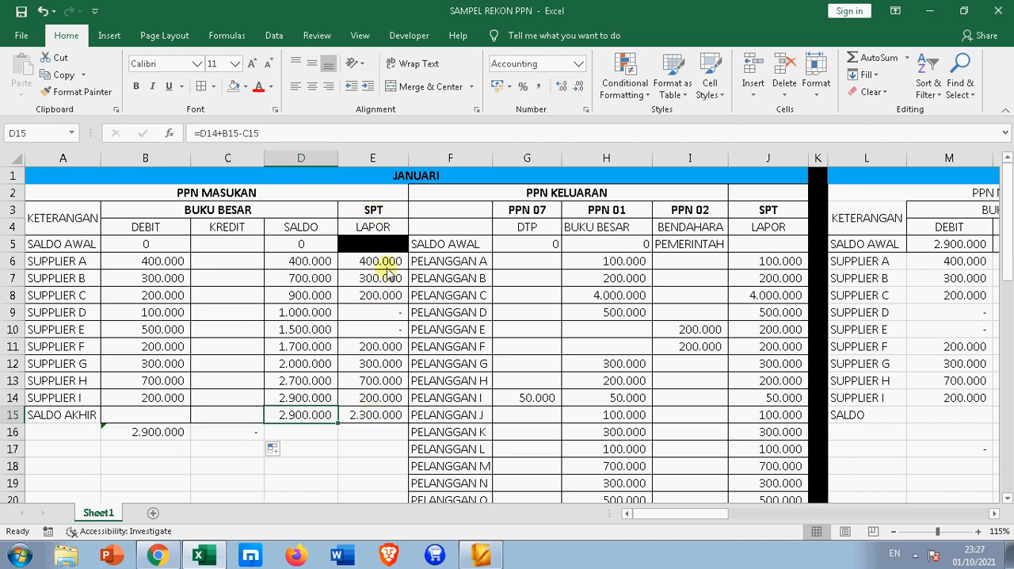
# Examine the SPT LAPOR amounts in E6:E14, especially Supplier D and Supplier E, and their total in E15
pyautogui.moveTo(388, 266); pyautogui.dragTo(394, 411)
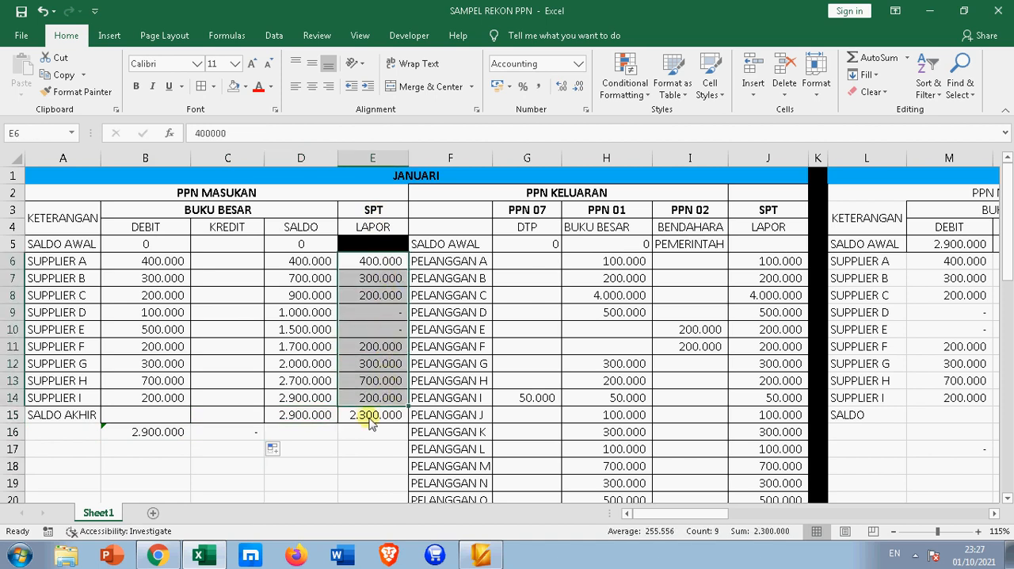
pyautogui.click(370, 420)
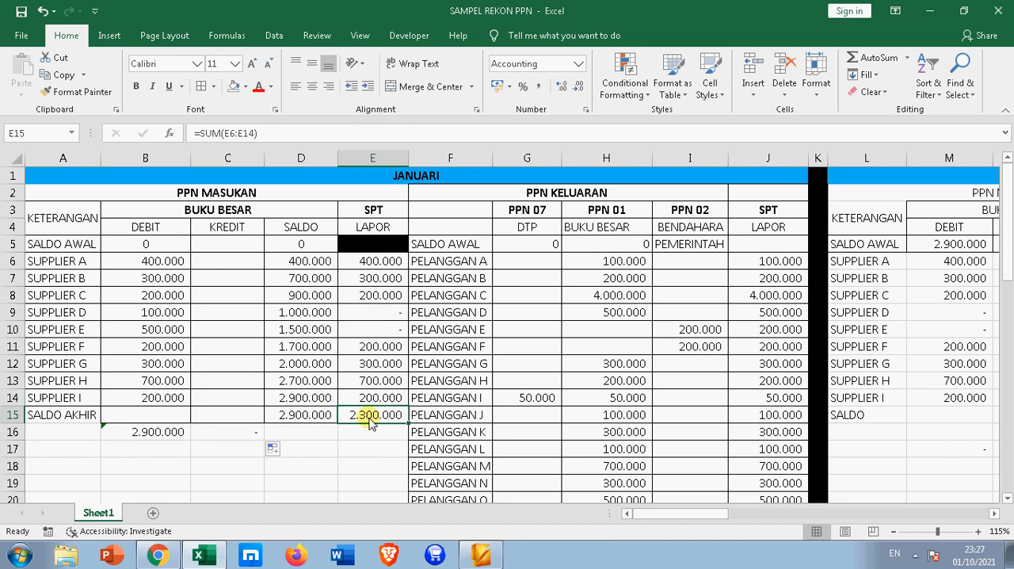
pyautogui.click(376, 315)
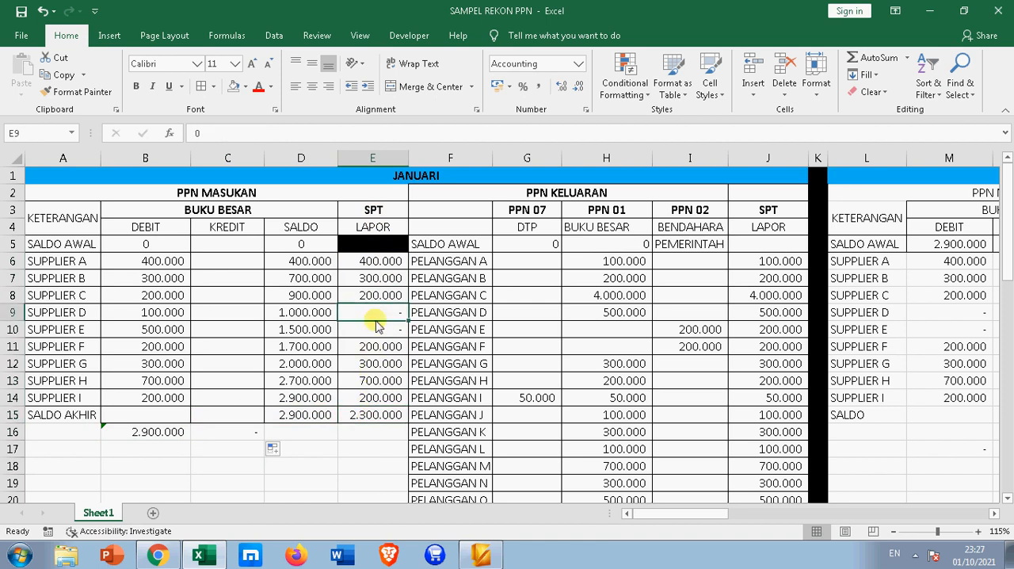
pyautogui.keyDown('shift'); pyautogui.click(376, 326); pyautogui.keyUp('shift')
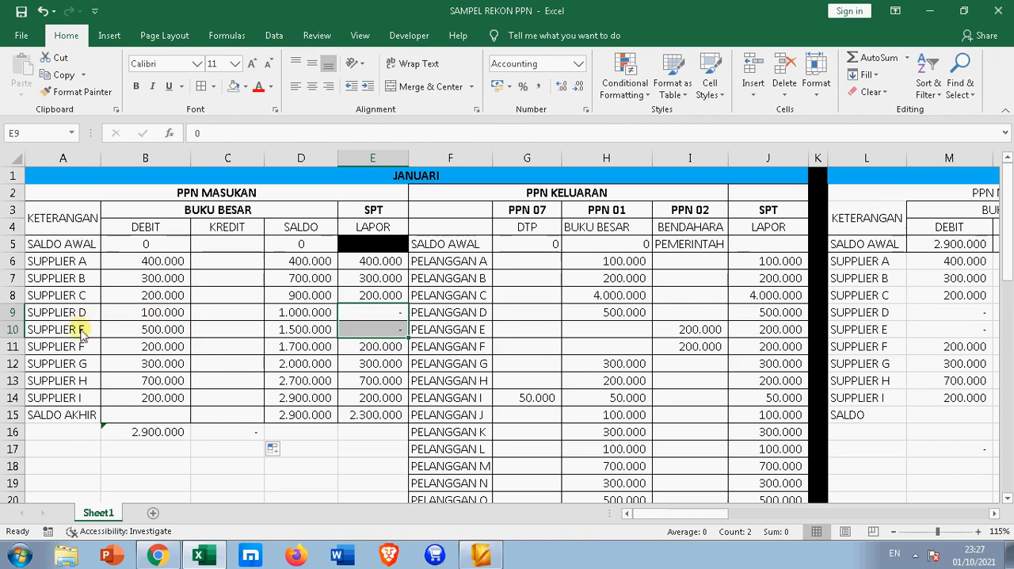
pyautogui.click(372, 313)
pyautogui.click(369, 346)
pyautogui.click(368, 415)
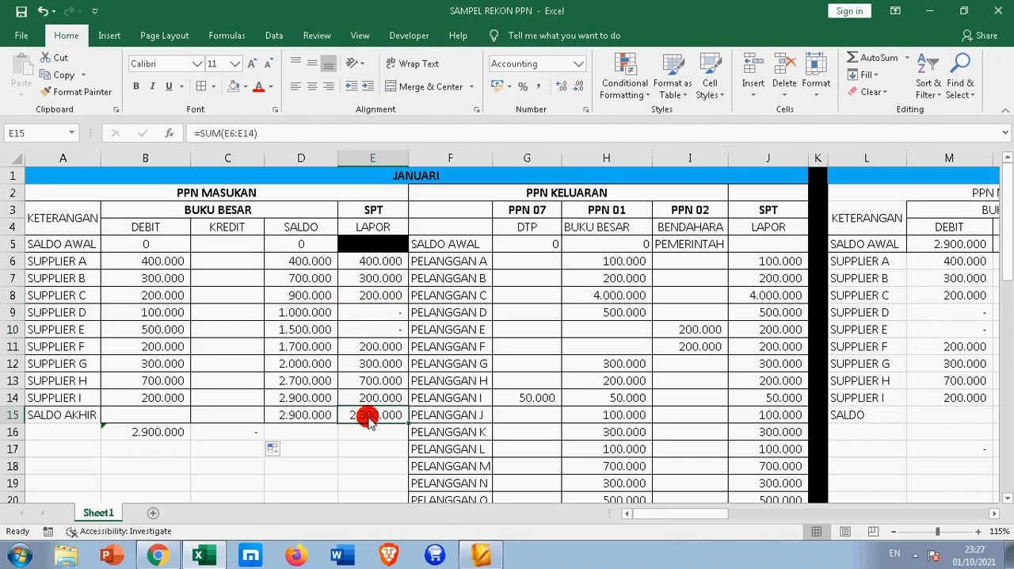
pyautogui.scroll(-1, 372, 419)
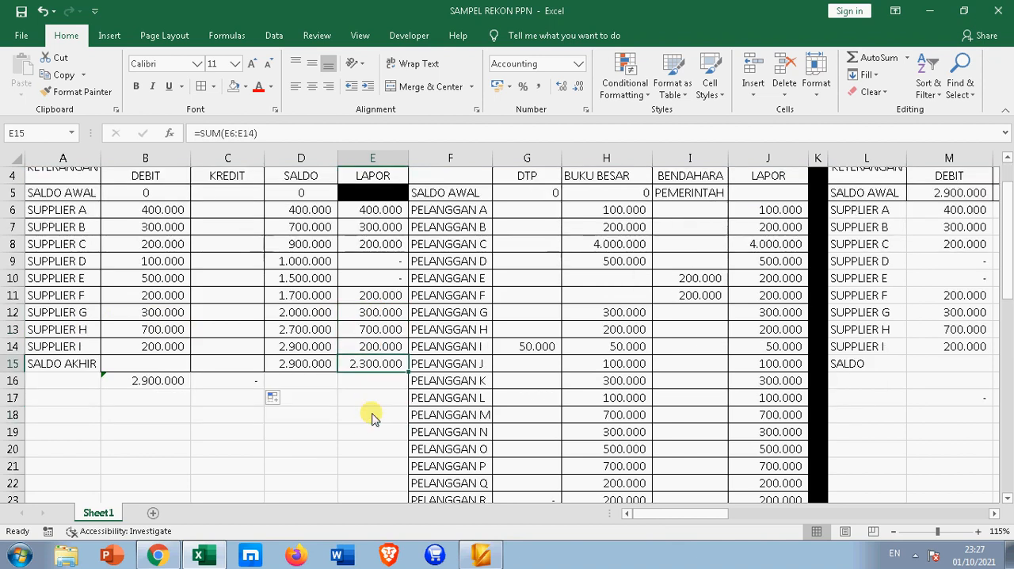
pyautogui.scroll(1, 373, 398)
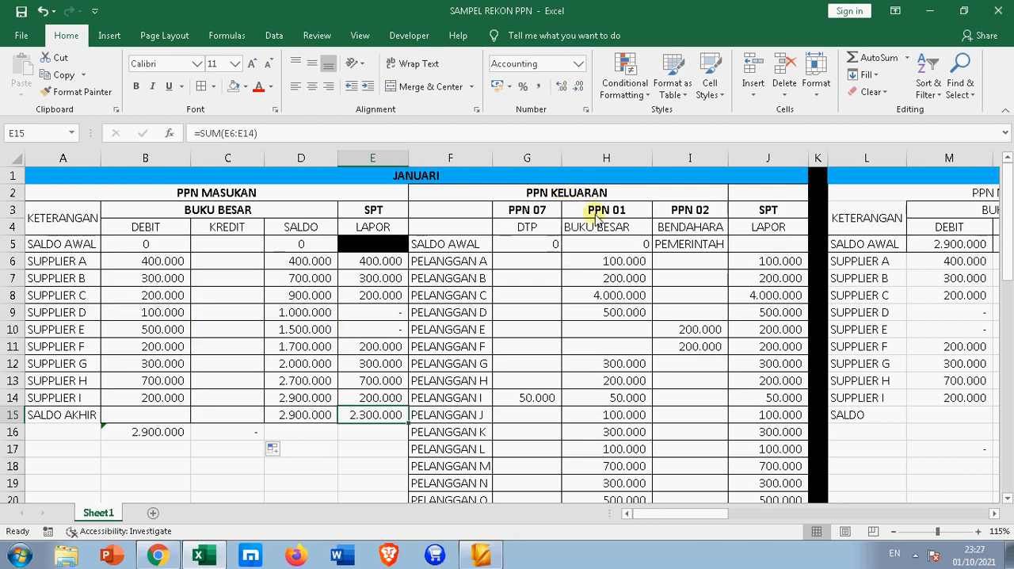
# Clear the JURNAL PPN M amount from the PPN 01 column in H25
pyautogui.scroll(-4, 598, 225)
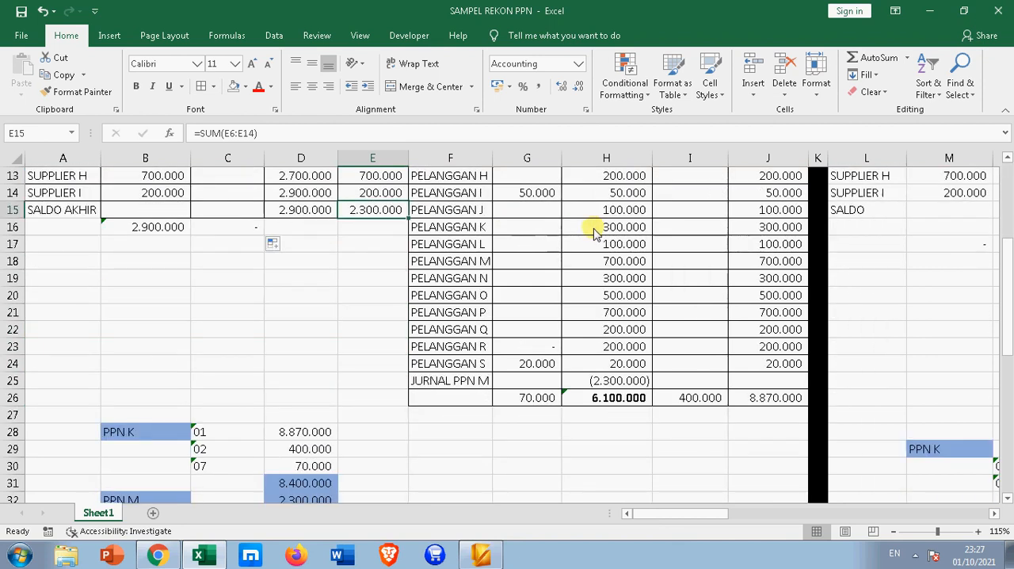
pyautogui.scroll(2, 612, 370)
pyautogui.scroll(-2, 612, 372)
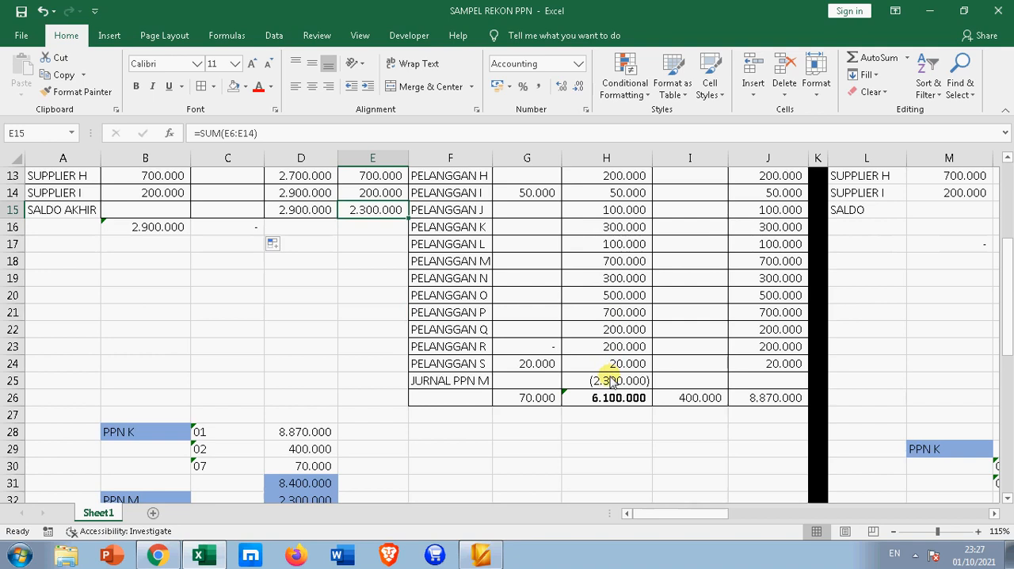
pyautogui.click(634, 381)
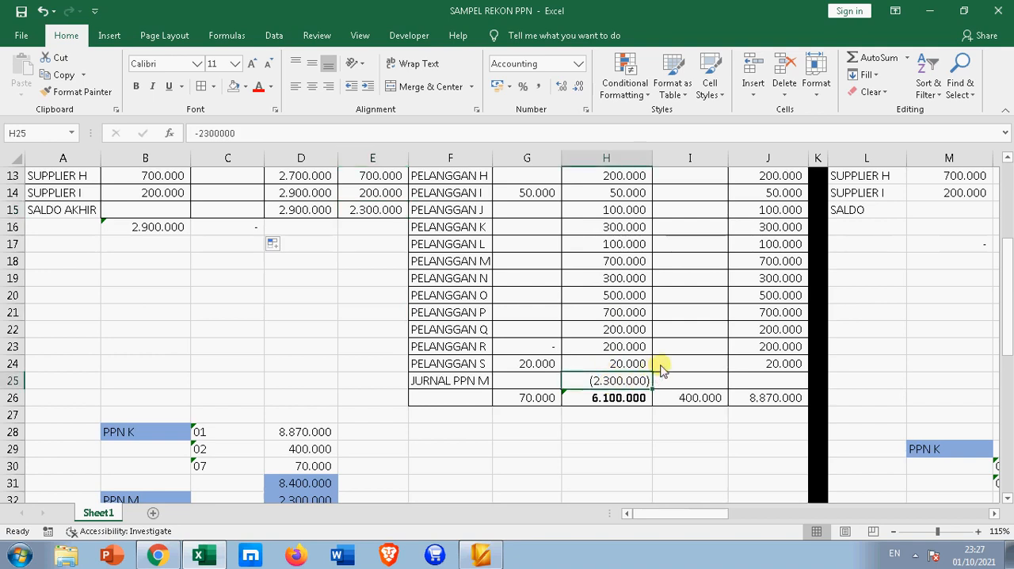
pyautogui.press('Delete')
pyautogui.press('Left')
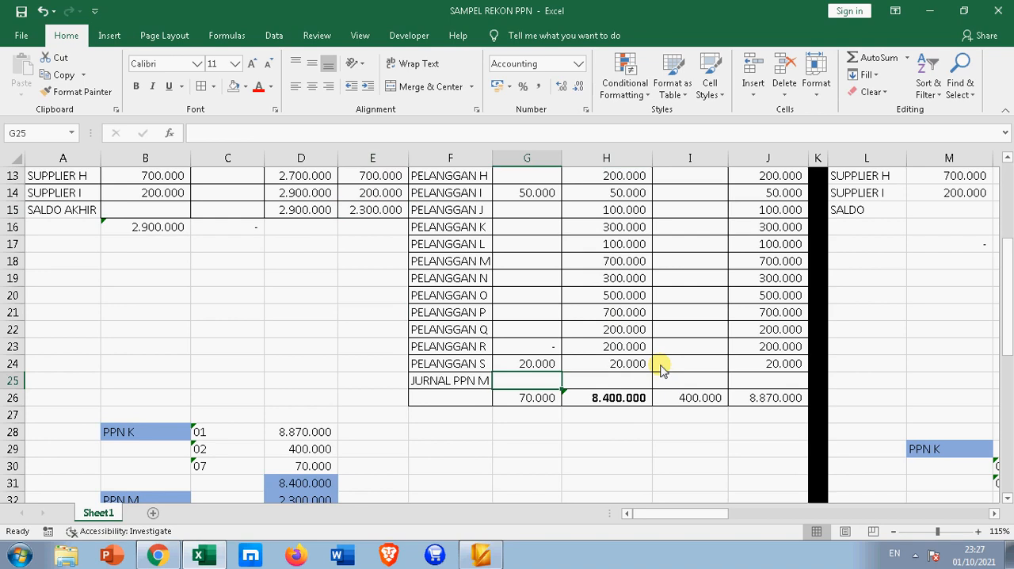
# Examine the PPN 01 total formula in H26 together with the PPN KELUARAN amounts and column headings above it
pyautogui.scroll(1, 659, 366)
pyautogui.scroll(-1, 656, 363)
pyautogui.click(615, 398)
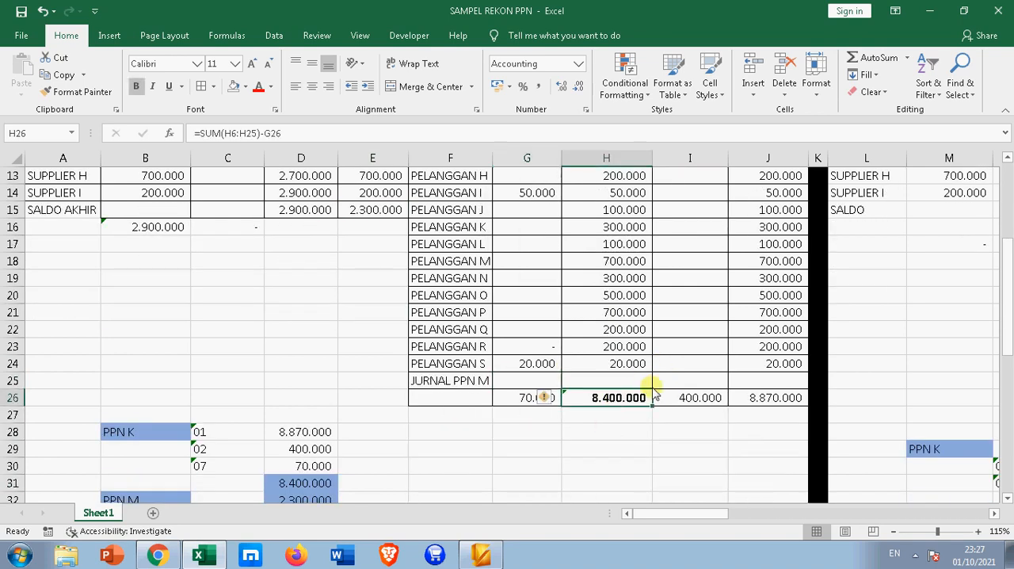
pyautogui.scroll(3, 615, 363)
pyautogui.scroll(-3, 616, 363)
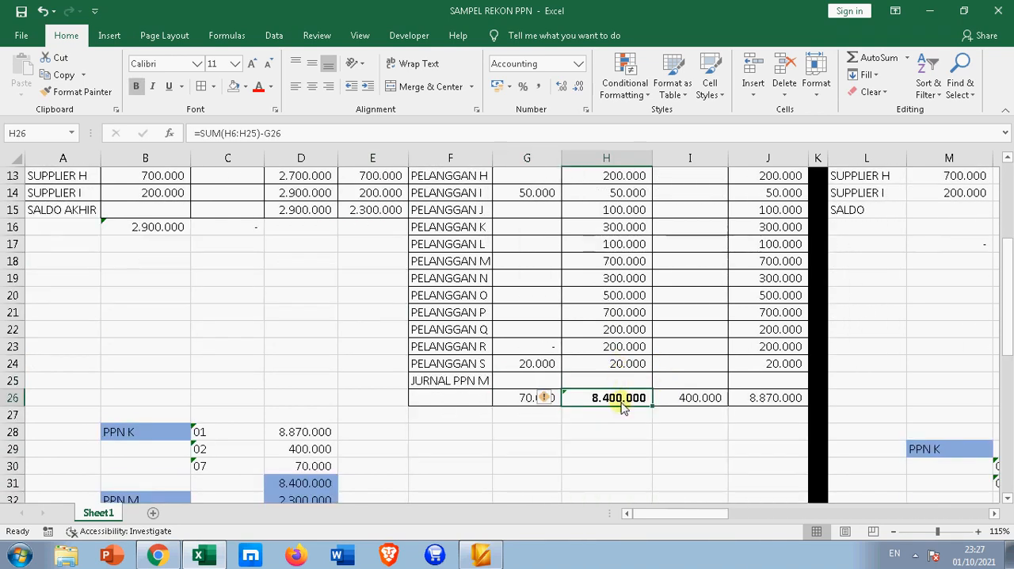
pyautogui.scroll(1, 701, 396)
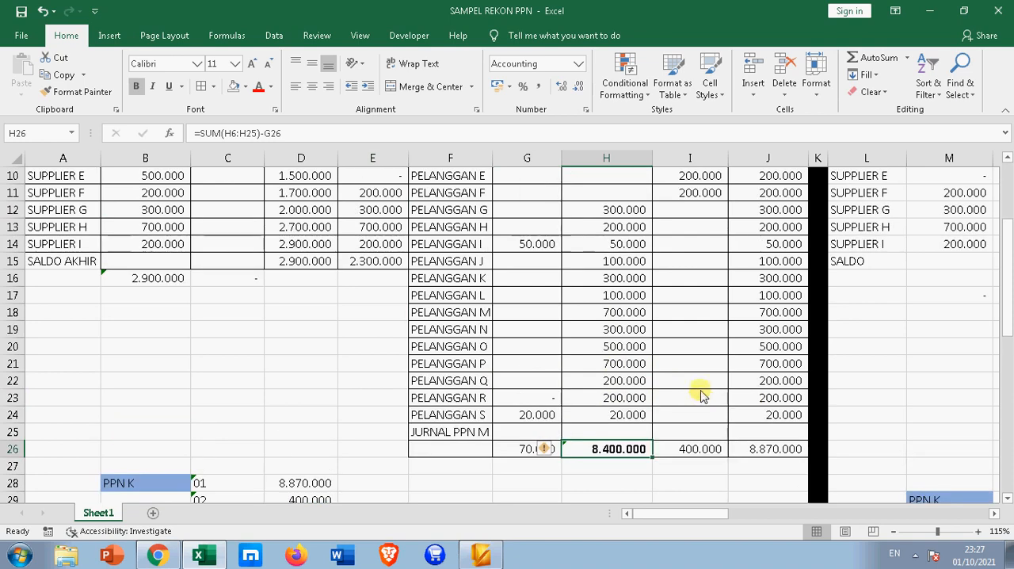
pyautogui.scroll(3, 679, 261)
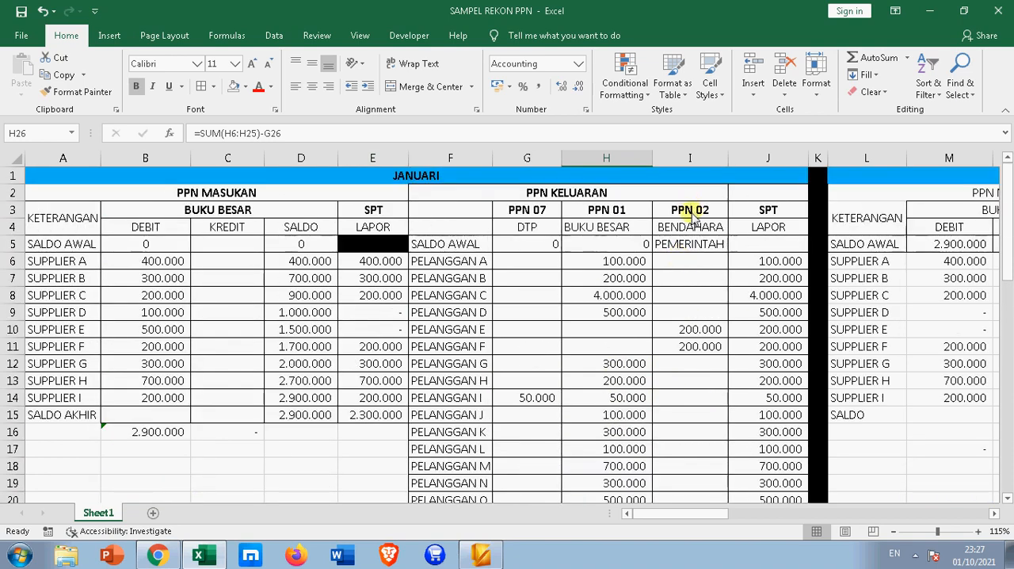
# Examine the PPN 07, PPN 01 and PPN 02 column headings of the January PPN KELUARAN section
pyautogui.click(690, 210)
pyautogui.click(527, 209)
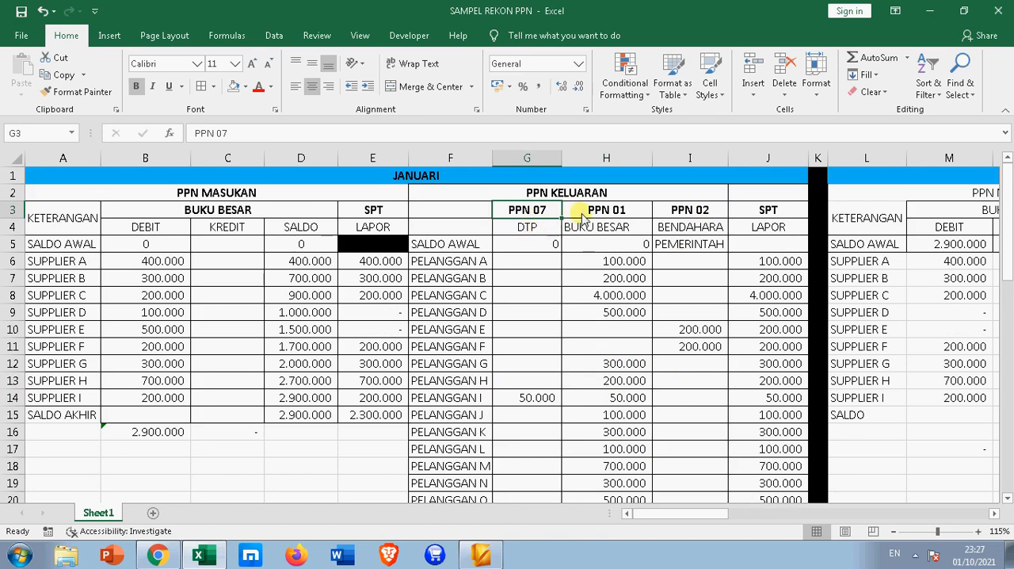
pyautogui.click(616, 211)
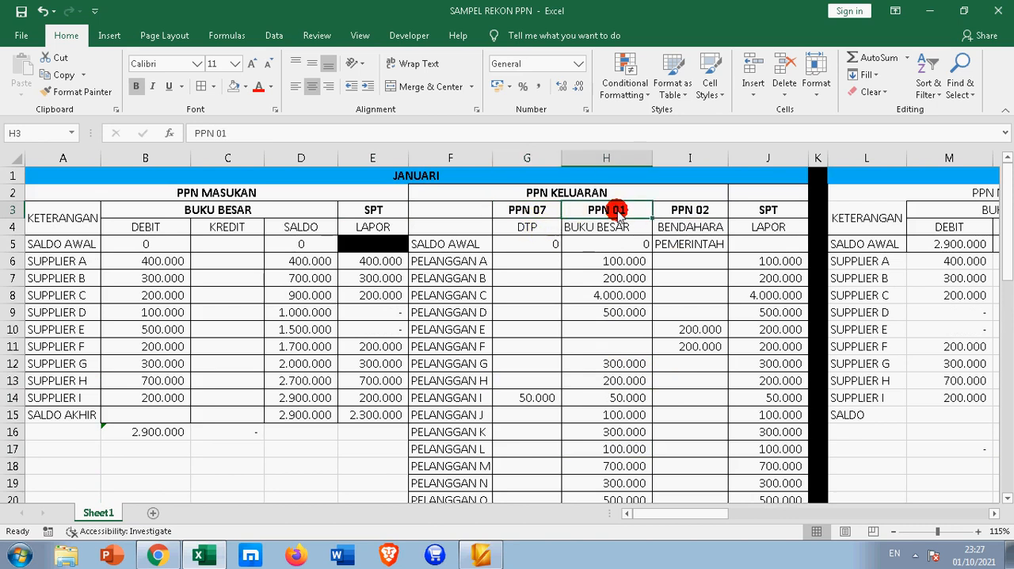
pyautogui.click(684, 209)
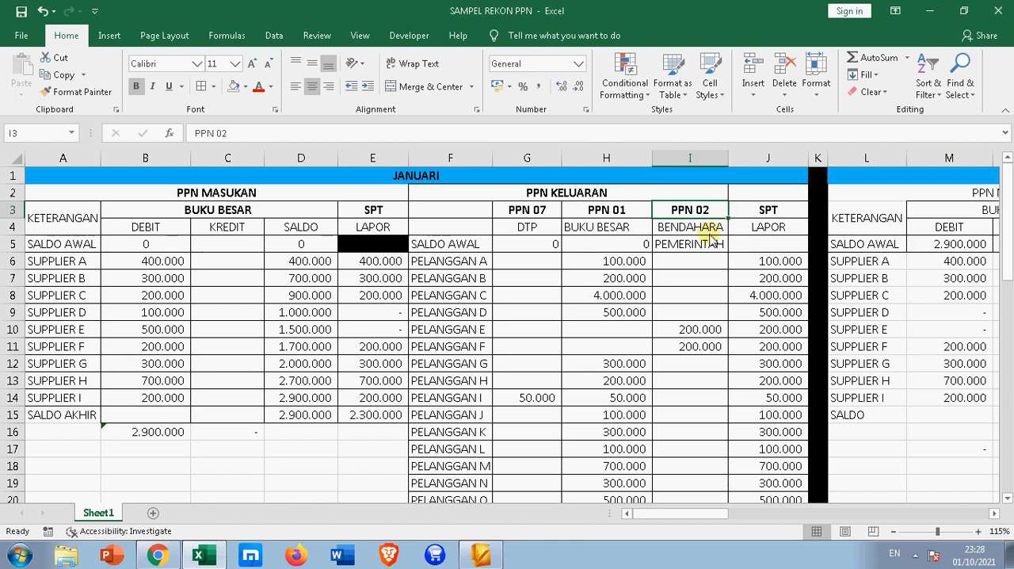
pyautogui.scroll(-1, 713, 234)
pyautogui.scroll(1, 719, 229)
# Examine the PPN KELUARAN amounts in the SPT LAPOR column and compare its total in J26 with the PPN 01 total in H26
pyautogui.click(781, 263)
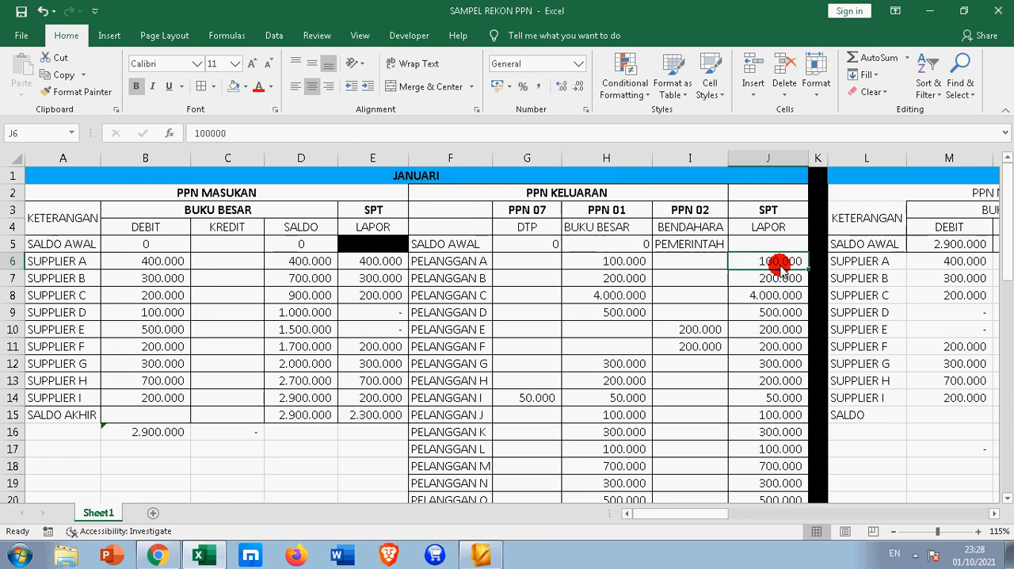
pyautogui.scroll(-3, 761, 324)
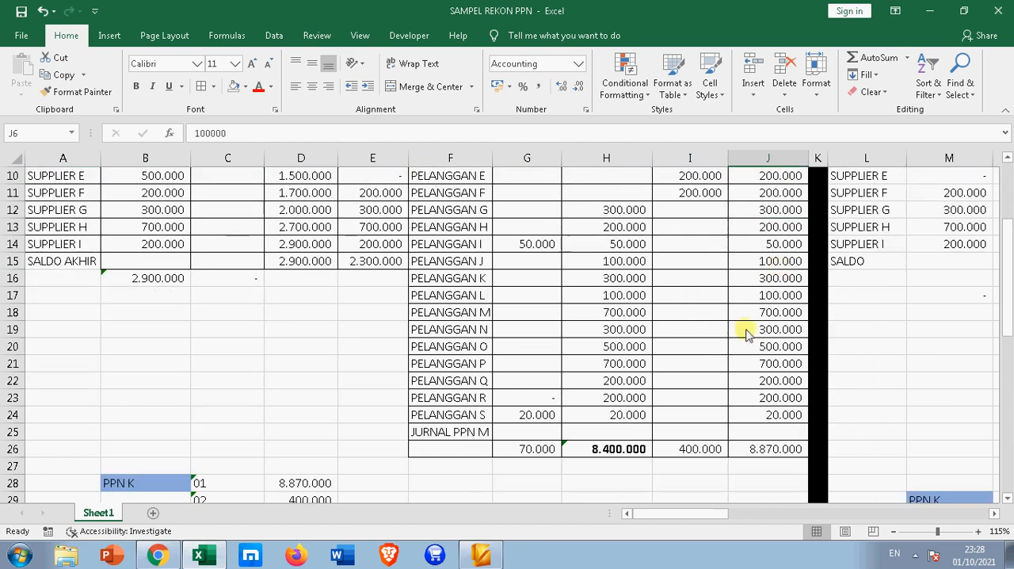
pyautogui.scroll(2, 660, 383)
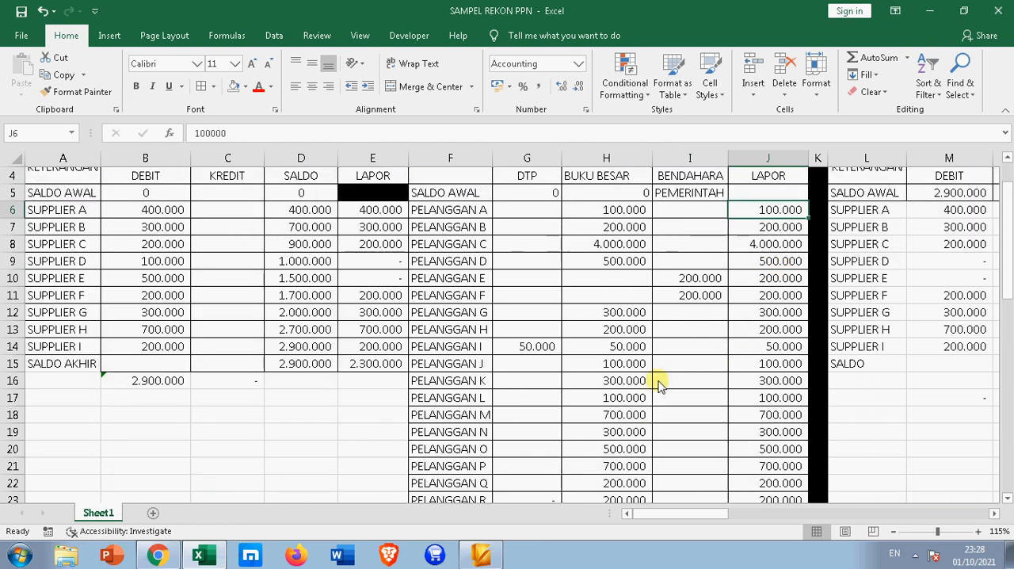
pyautogui.scroll(-2, 650, 317)
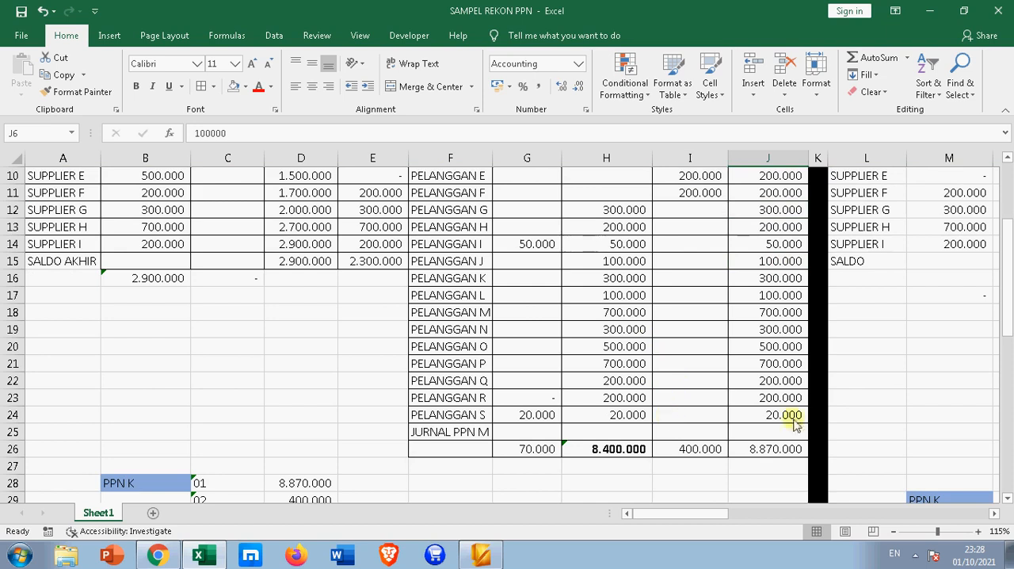
pyautogui.click(778, 453)
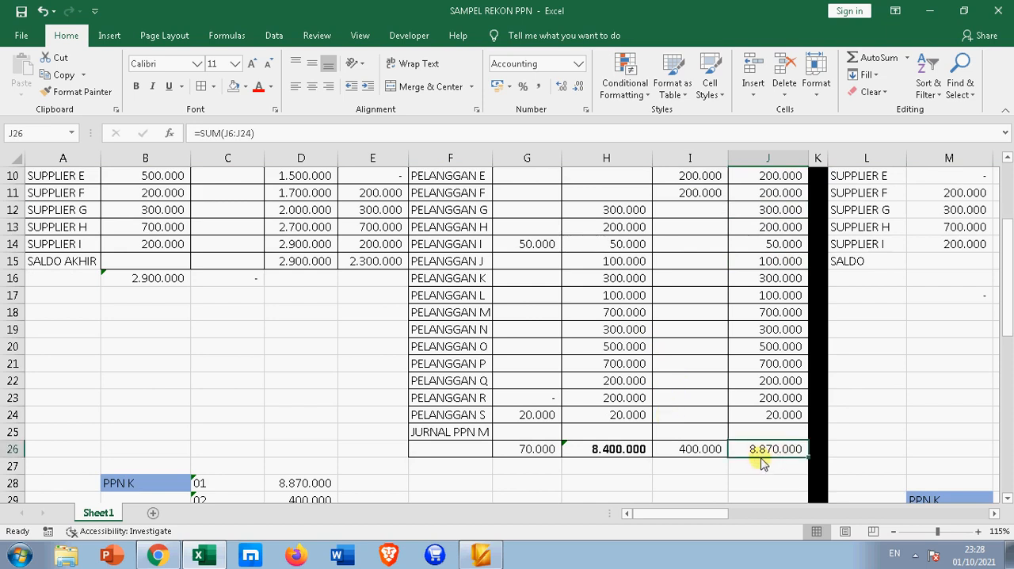
pyautogui.click(634, 450)
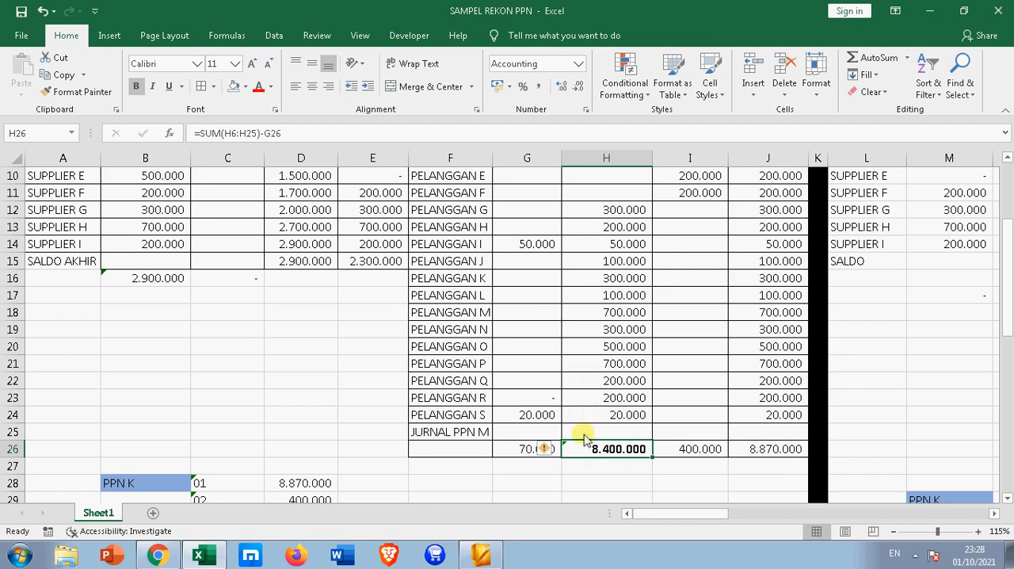
pyautogui.click(617, 497)
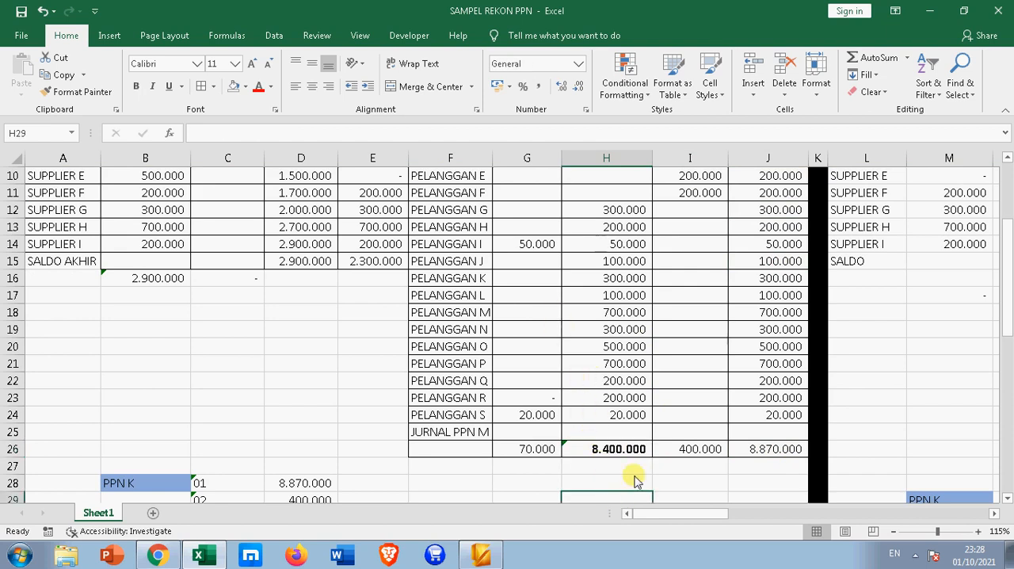
# Make the PPN K label in B28 bold and clear the 01 code beside it in C28
pyautogui.scroll(-2, 633, 476)
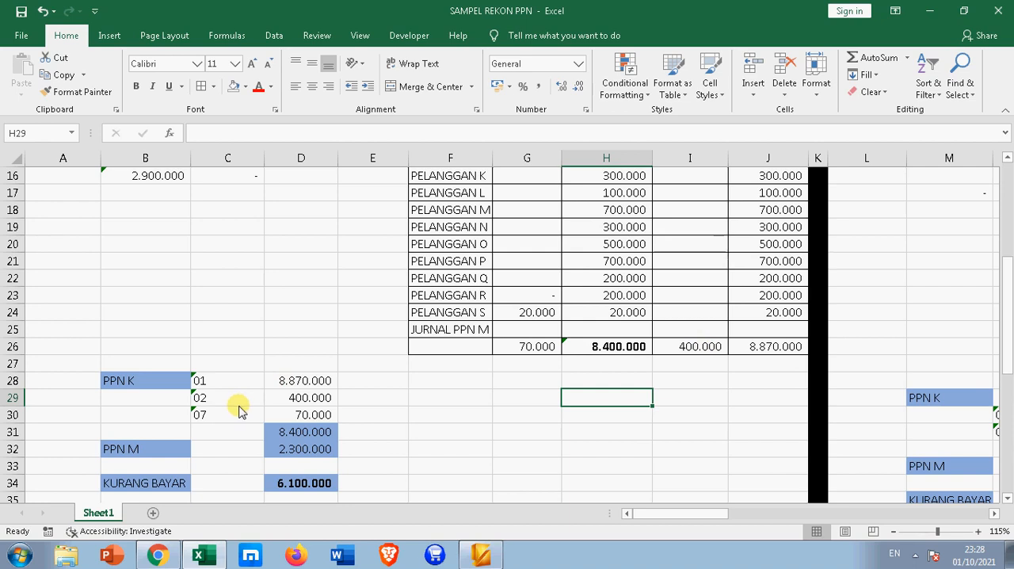
pyautogui.click(140, 384)
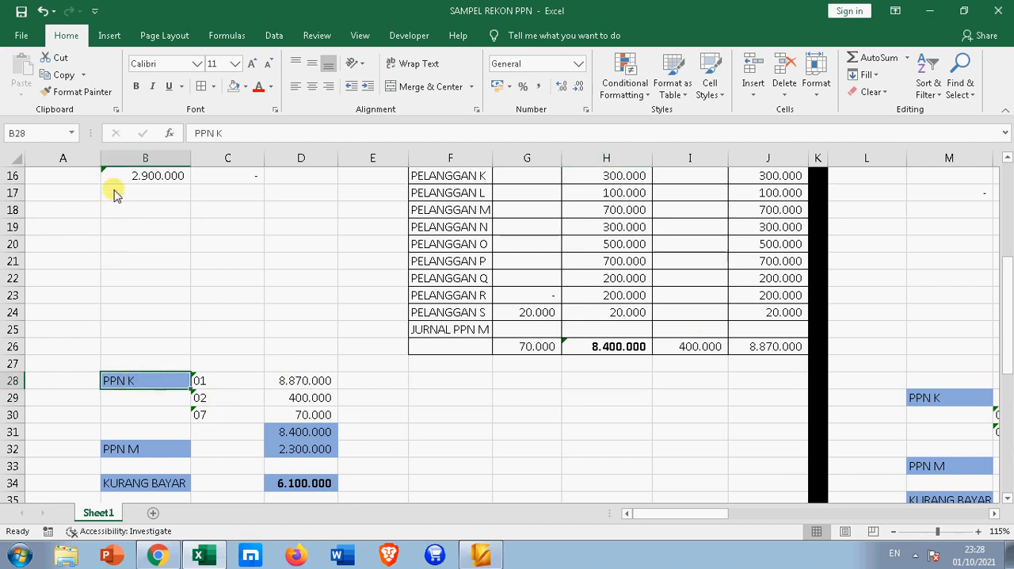
pyautogui.click(135, 86)
pyautogui.click(138, 379)
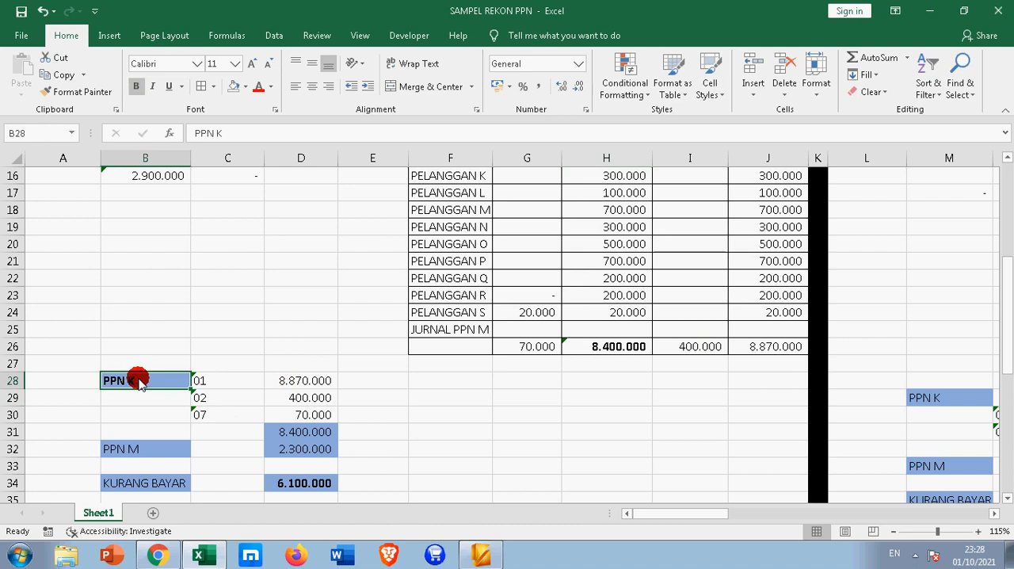
pyautogui.click(209, 384)
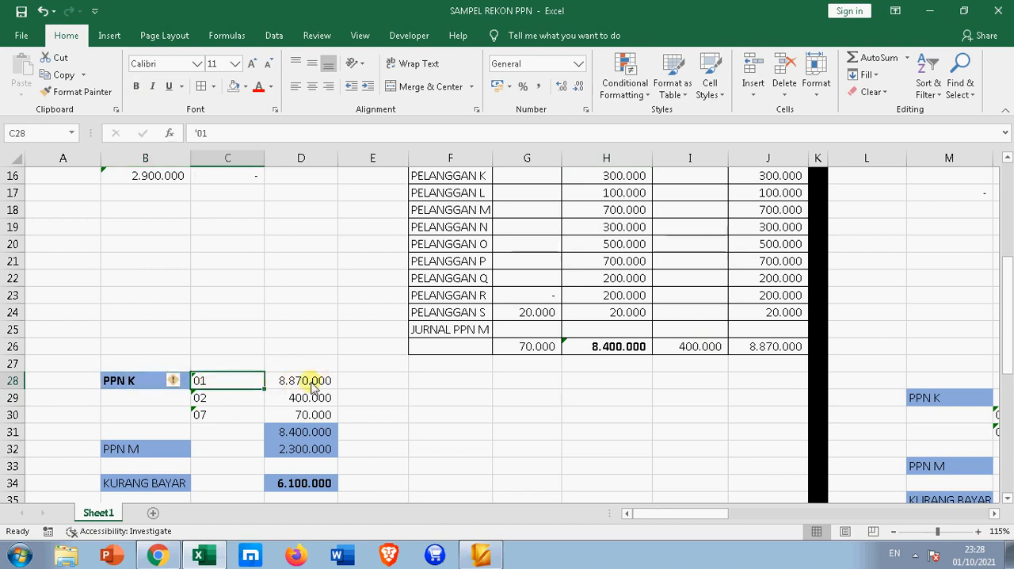
pyautogui.click(227, 378)
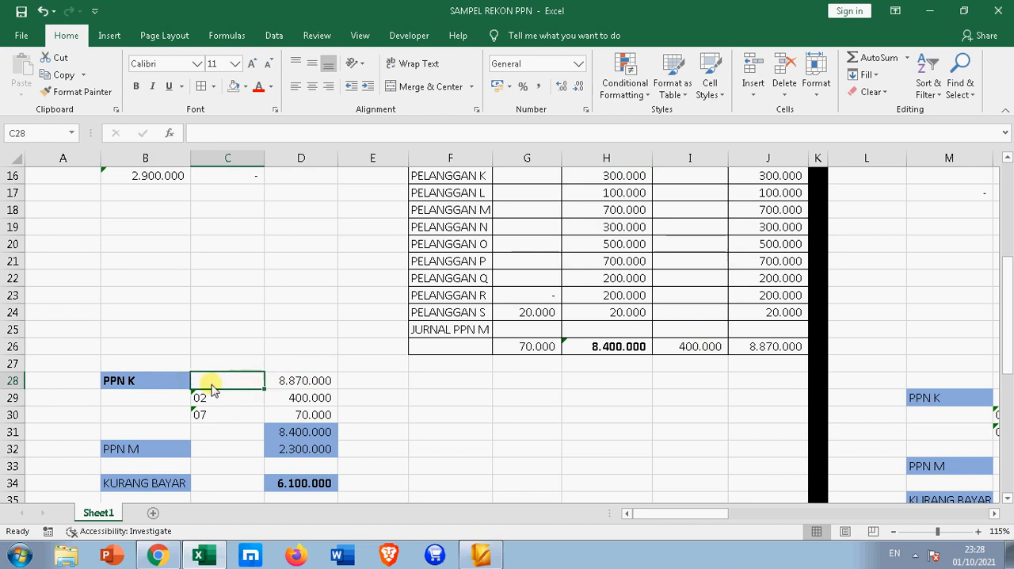
# Trace the PPN K summary rows to the totals in J26, I26 and G26, and examine the formulas in D31 and D32
pyautogui.click(762, 351)
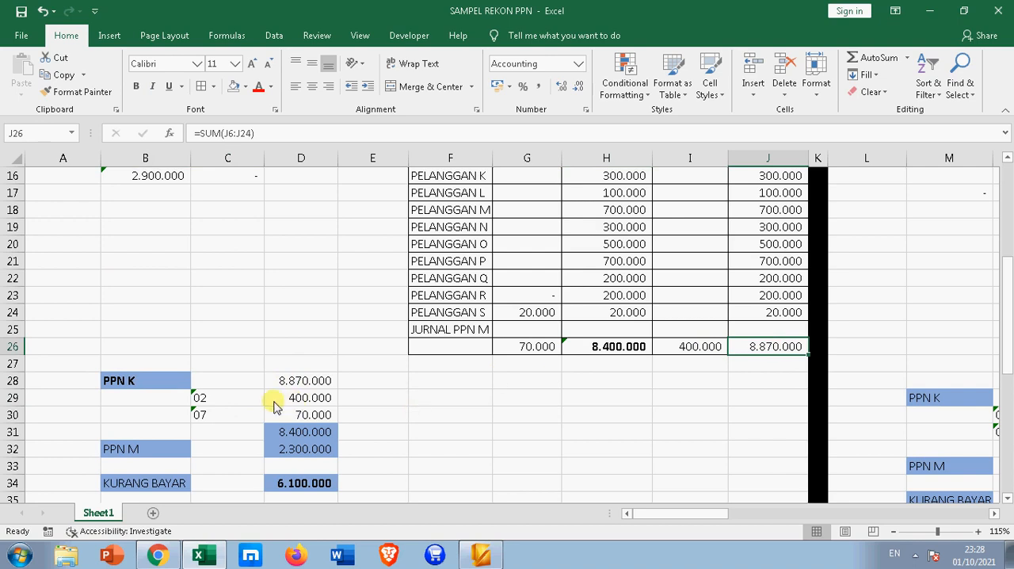
pyautogui.click(203, 396)
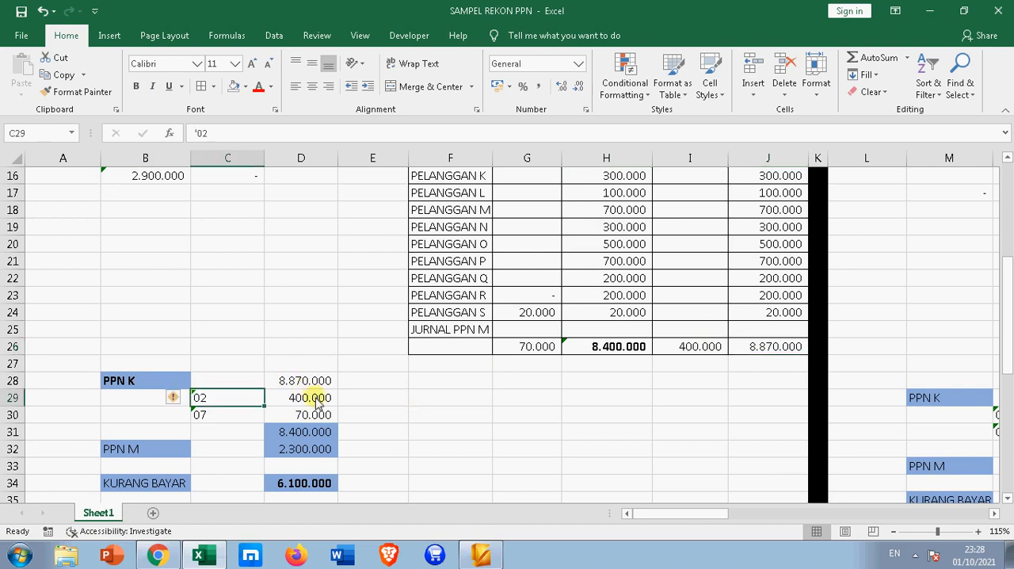
pyautogui.click(676, 346)
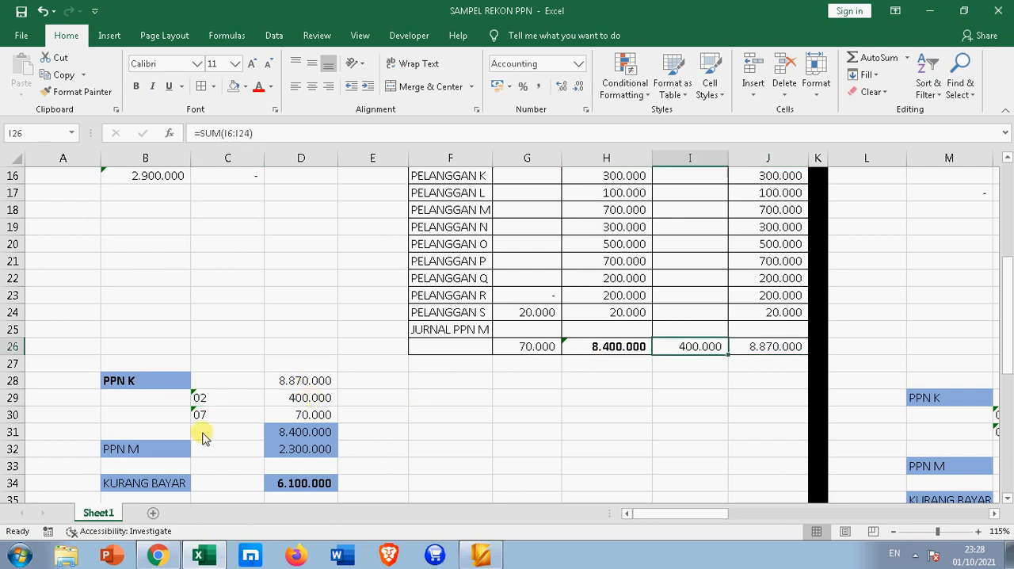
pyautogui.click(205, 415)
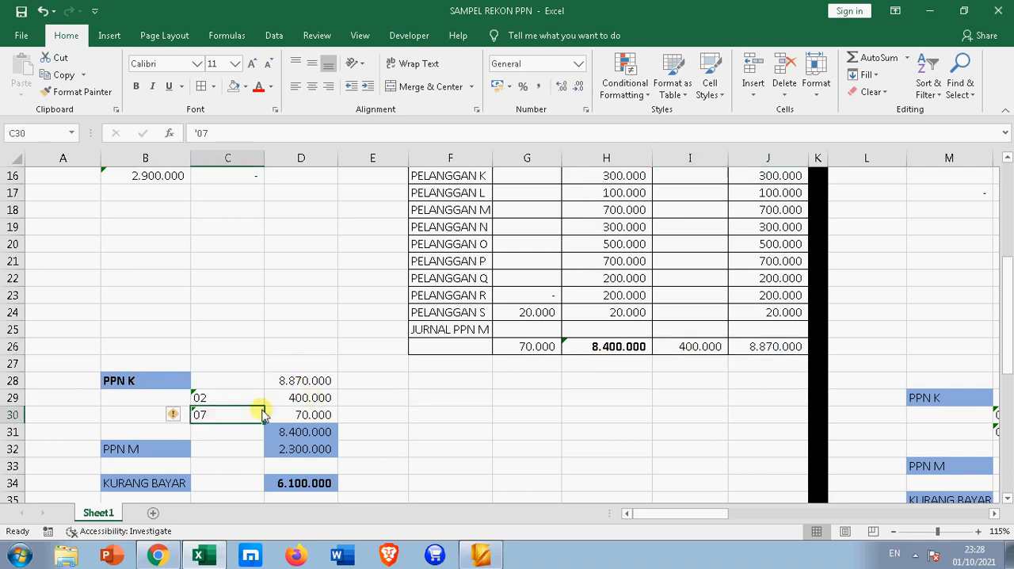
pyautogui.click(509, 352)
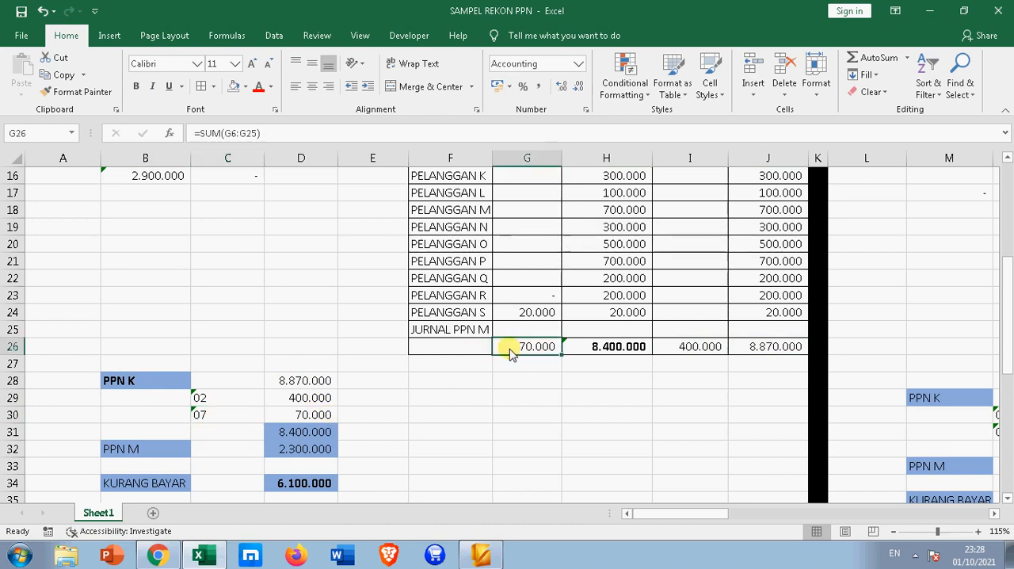
pyautogui.click(298, 432)
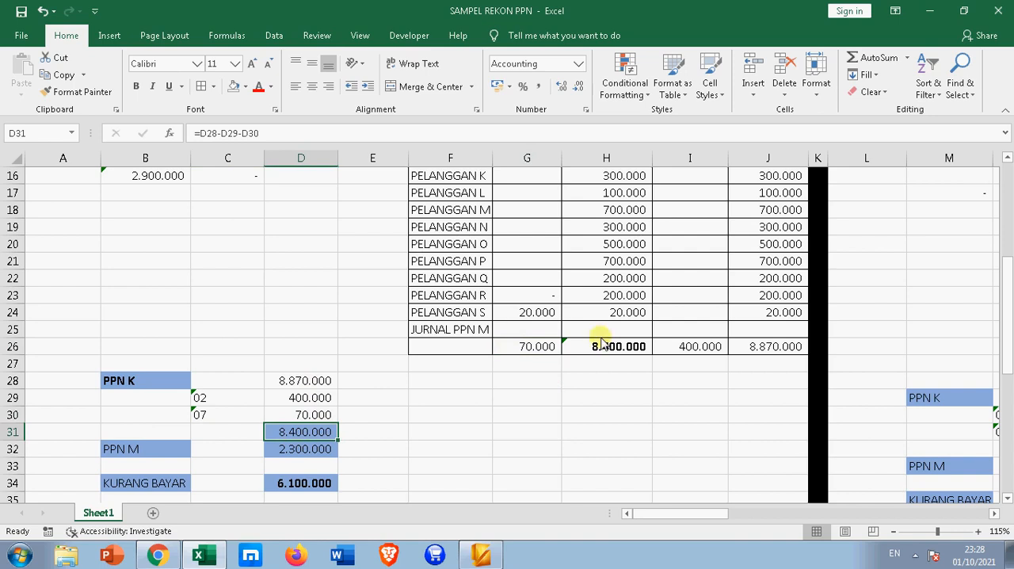
pyautogui.click(303, 451)
pyautogui.scroll(3, 310, 464)
pyautogui.scroll(-1, 254, 475)
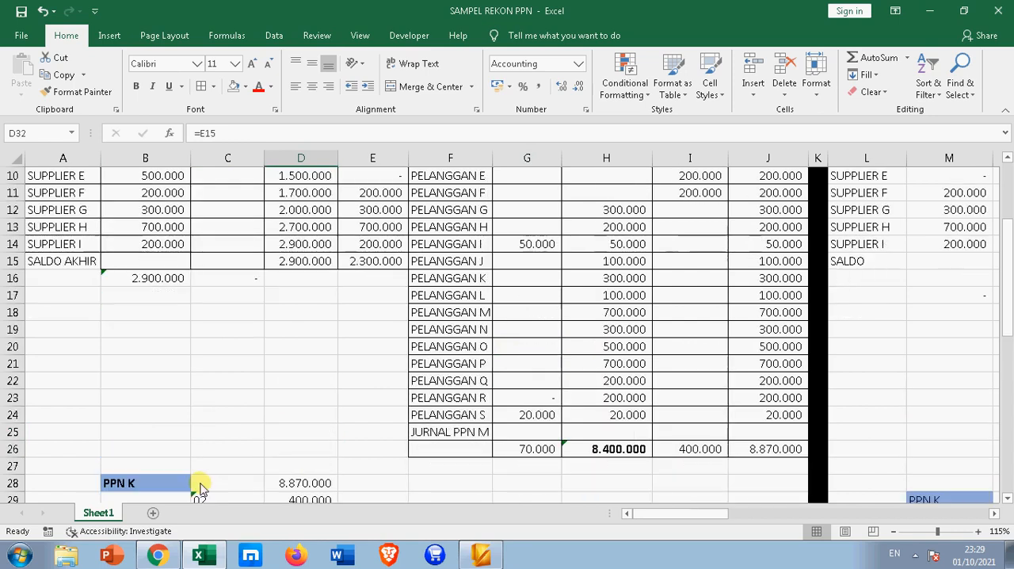
# Make the PPN M label in B32 bold
pyautogui.scroll(-2, 200, 487)
pyautogui.click(141, 449)
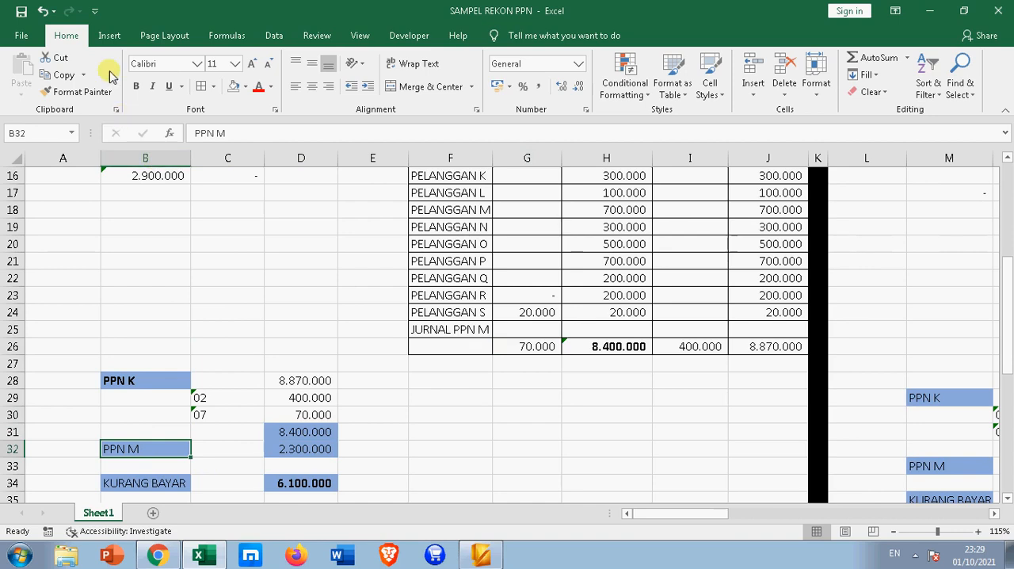
pyautogui.click(135, 85)
# Examine the SPT input VAT total in E15 and compare Supplier D and Supplier E amounts in E9:E10 with B9:B10
pyautogui.scroll(3, 215, 229)
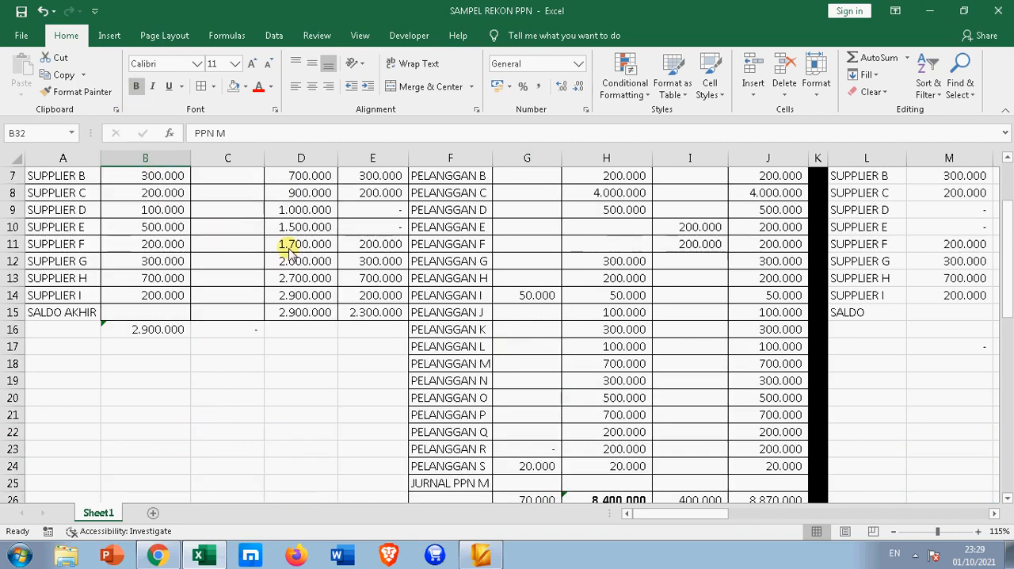
pyautogui.click(374, 320)
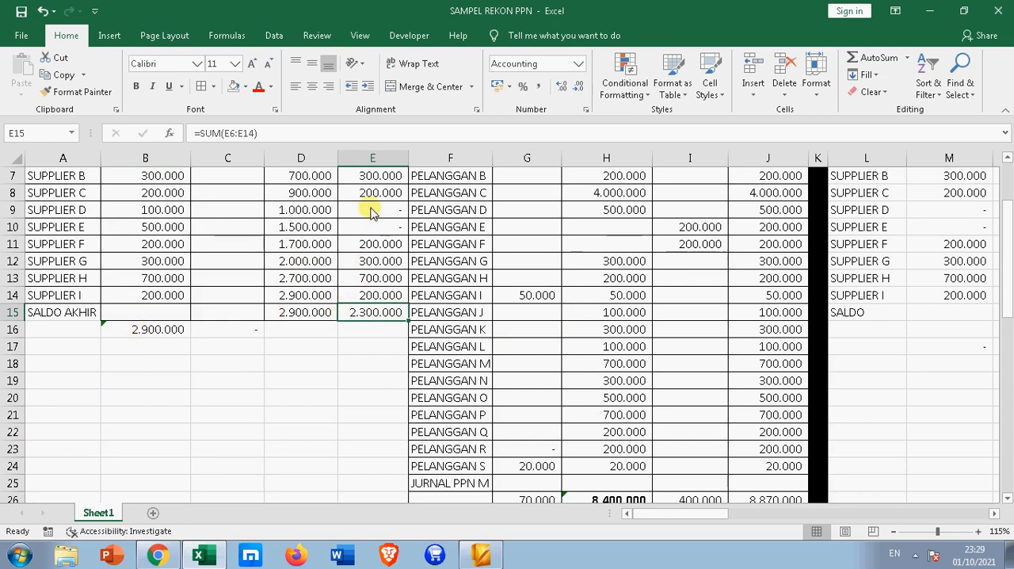
pyautogui.moveTo(369, 210); pyautogui.dragTo(373, 227)
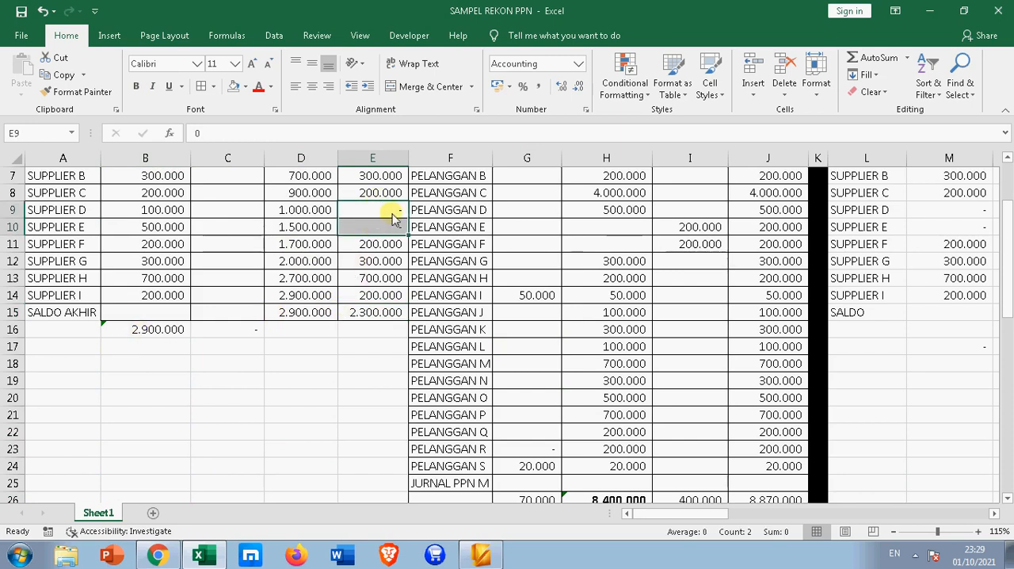
pyautogui.moveTo(166, 209); pyautogui.dragTo(170, 227)
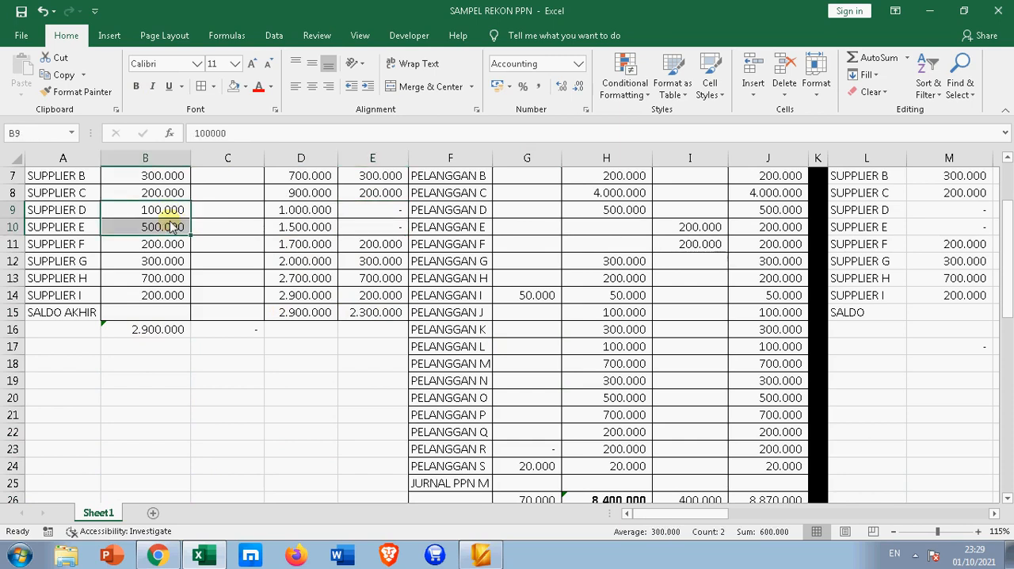
pyautogui.moveTo(374, 212); pyautogui.dragTo(373, 230)
pyautogui.scroll(-4, 385, 291)
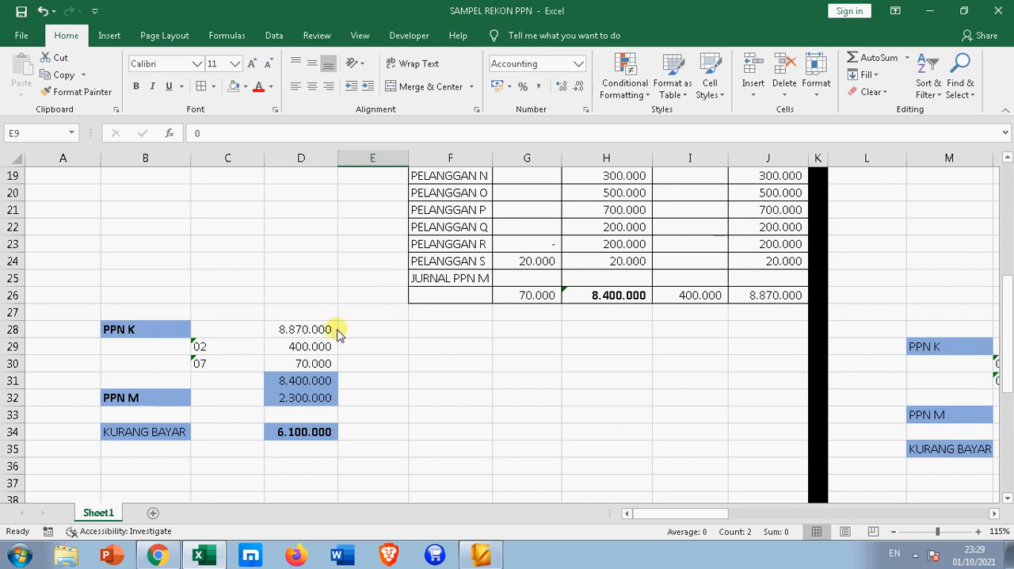
pyautogui.scroll(5, 336, 332)
pyautogui.scroll(-5, 354, 253)
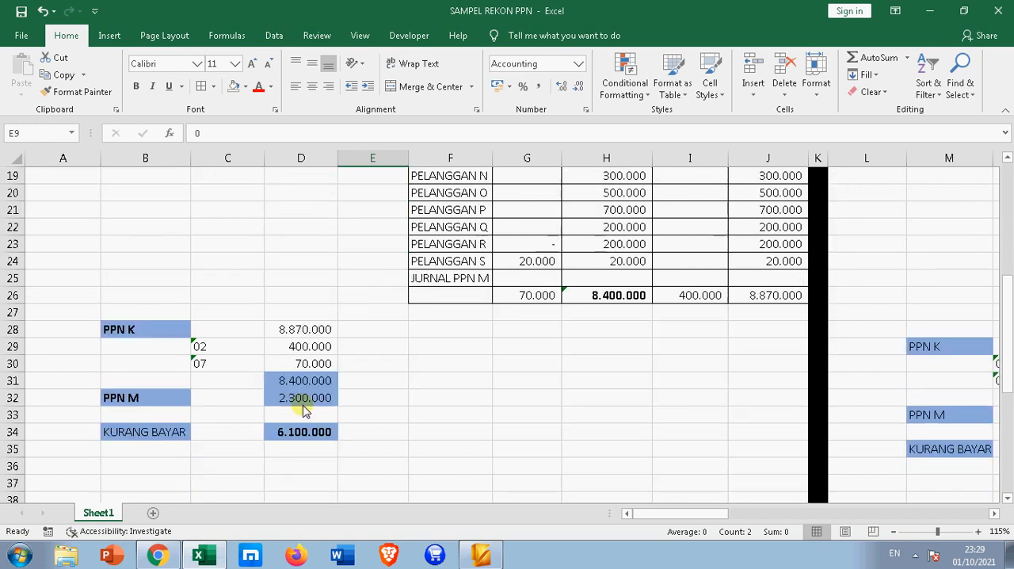
# Examine the PPN M amount in D32 against the net PPN K amount in D31 and the supplier totals it comes from
pyautogui.click(305, 404)
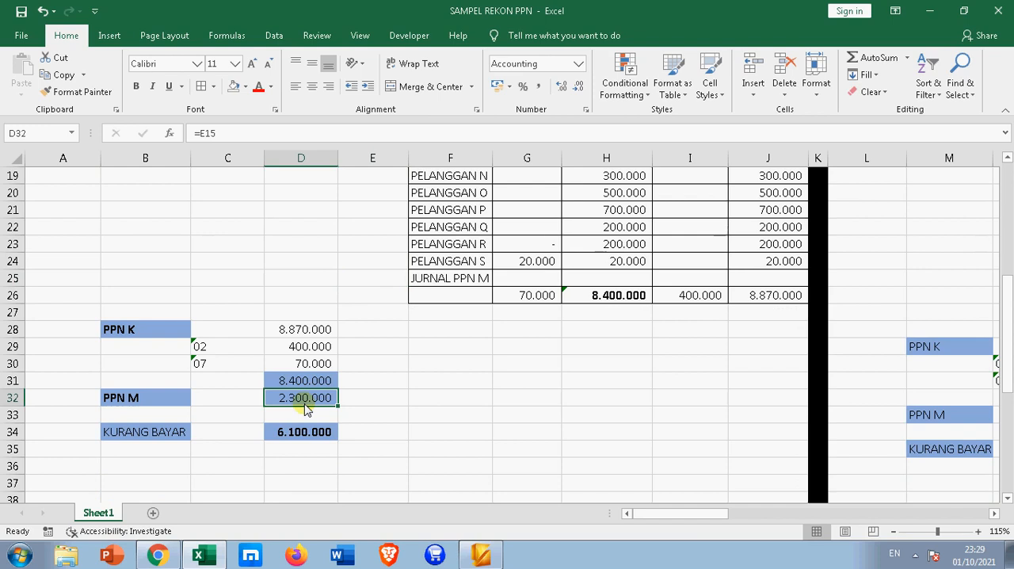
pyautogui.click(309, 382)
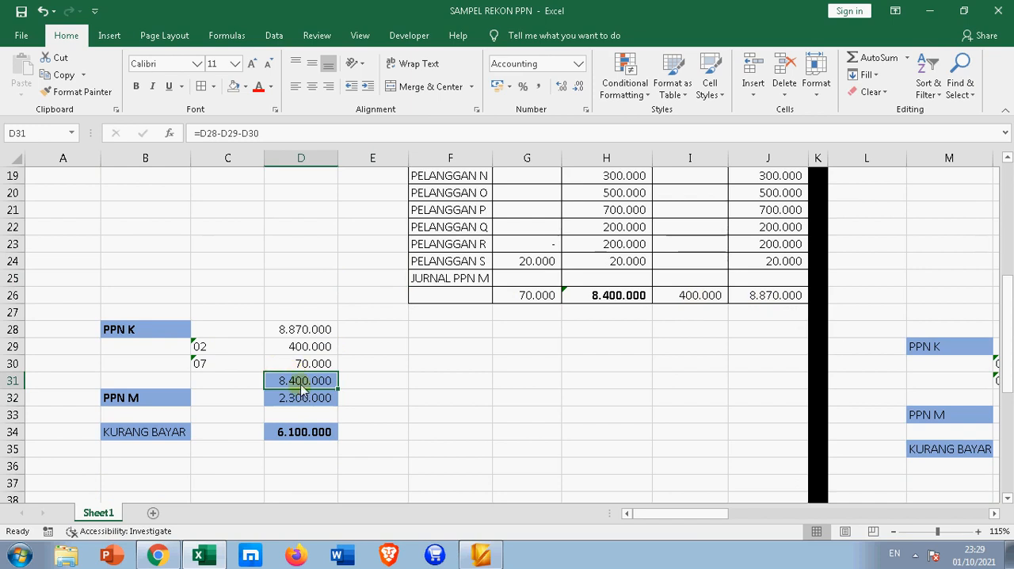
pyautogui.click(358, 400)
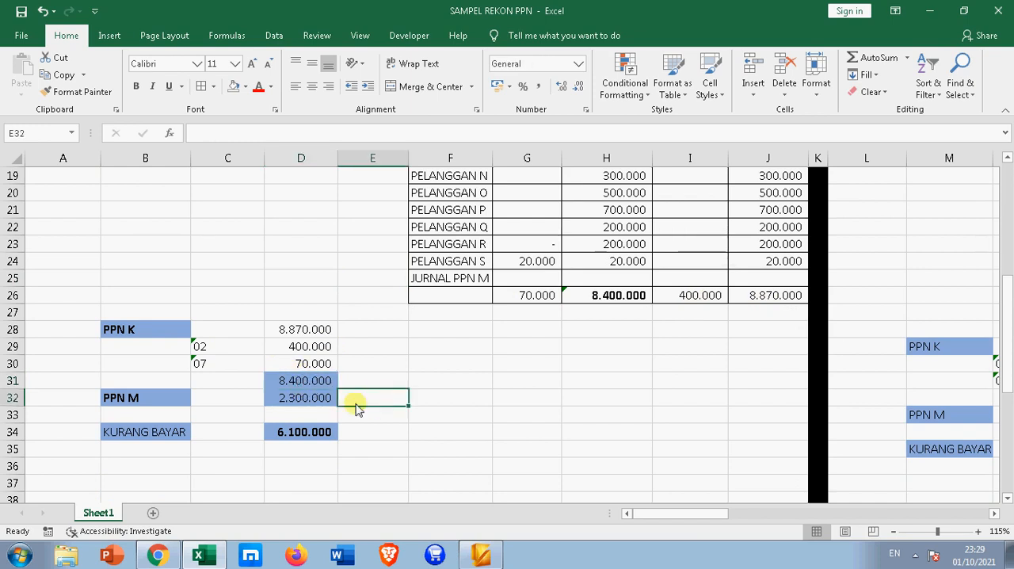
pyautogui.click(283, 403)
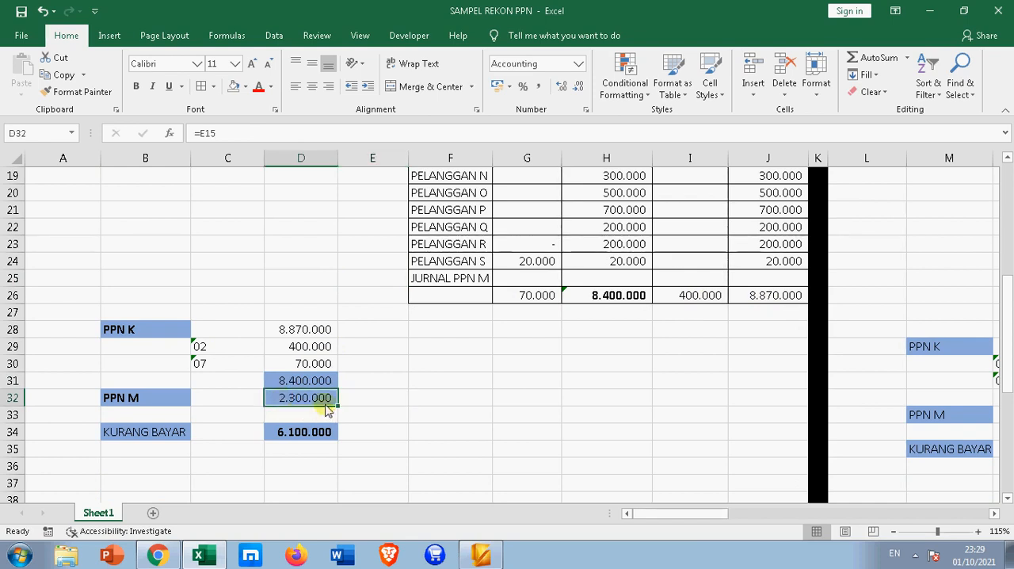
pyautogui.scroll(5, 327, 410)
pyautogui.scroll(-3, 351, 357)
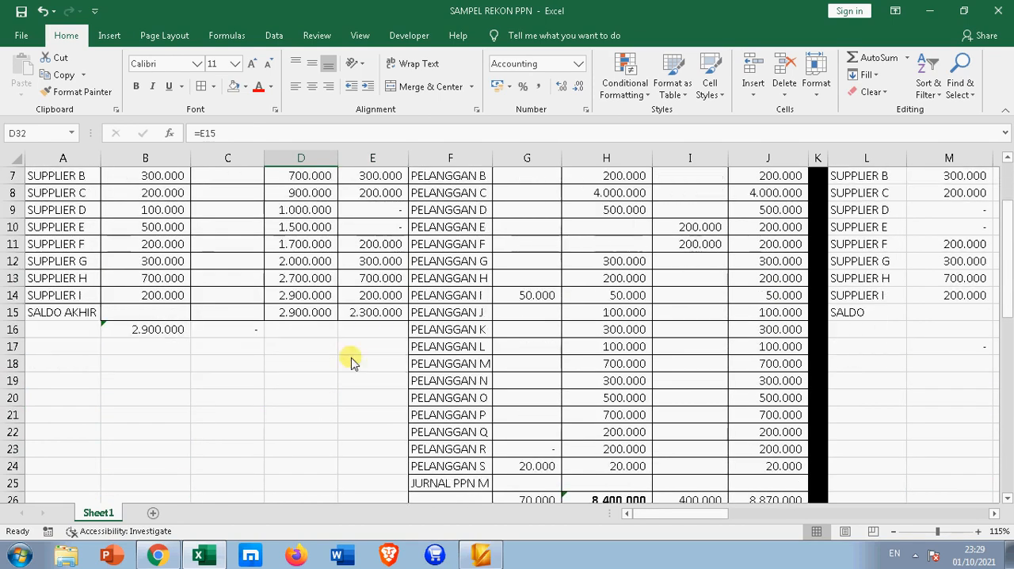
pyautogui.scroll(-1, 369, 305)
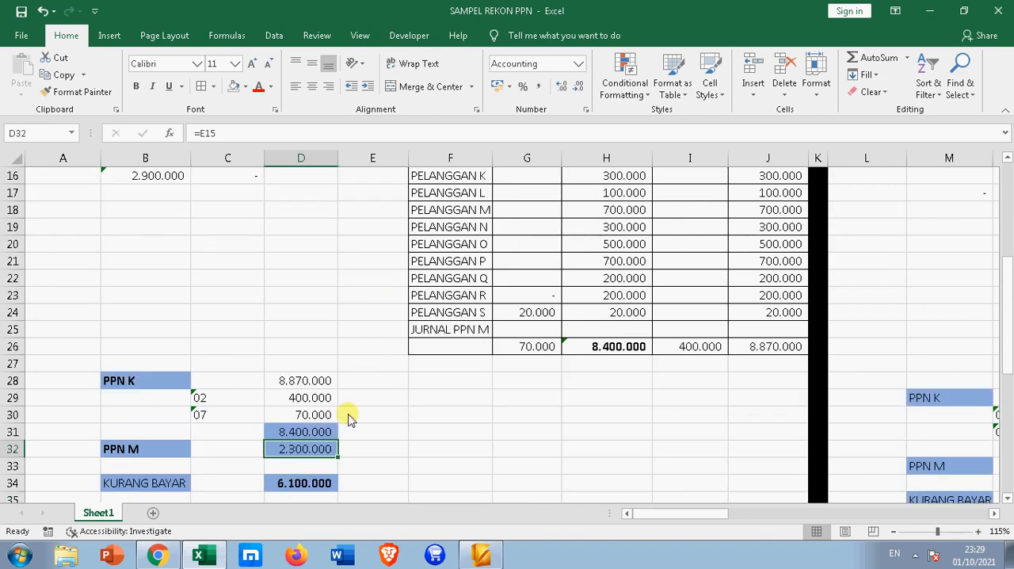
# Check the KURANG BAYAR formula in D34 and make its label in B34 bold
pyautogui.scroll(-2, 345, 443)
pyautogui.click(313, 383)
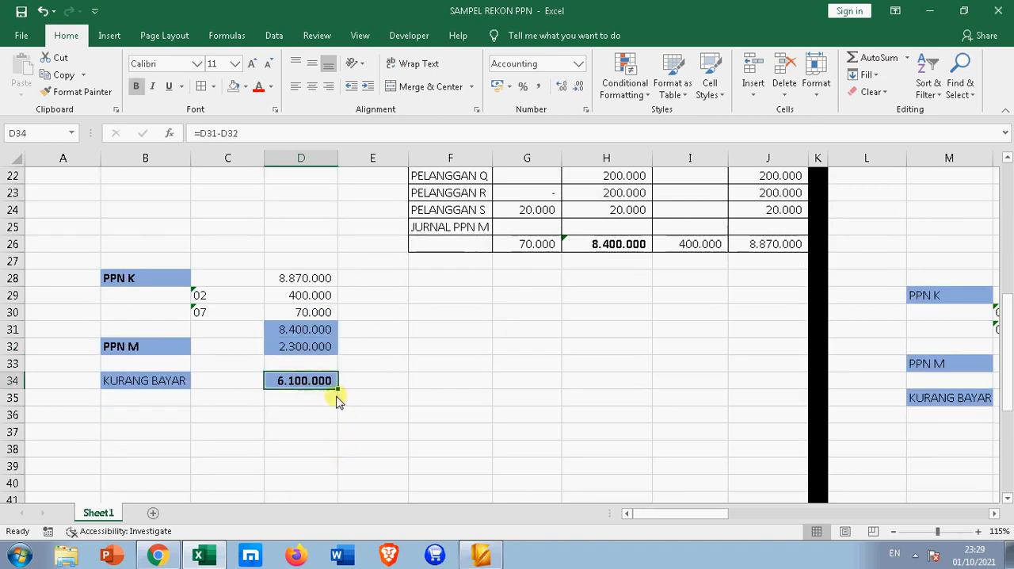
pyautogui.click(167, 395)
pyautogui.click(179, 384)
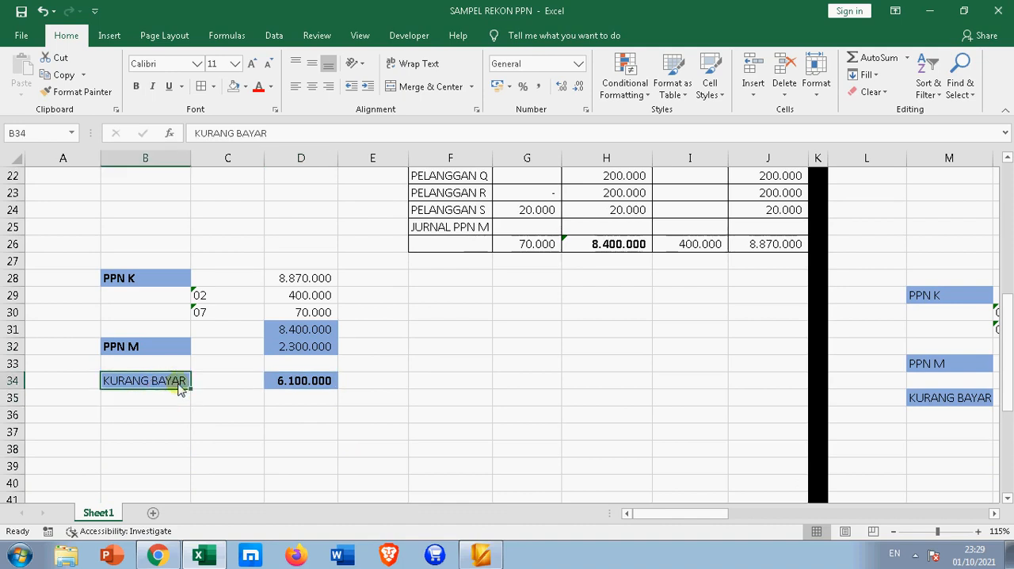
pyautogui.click(135, 86)
pyautogui.click(347, 295)
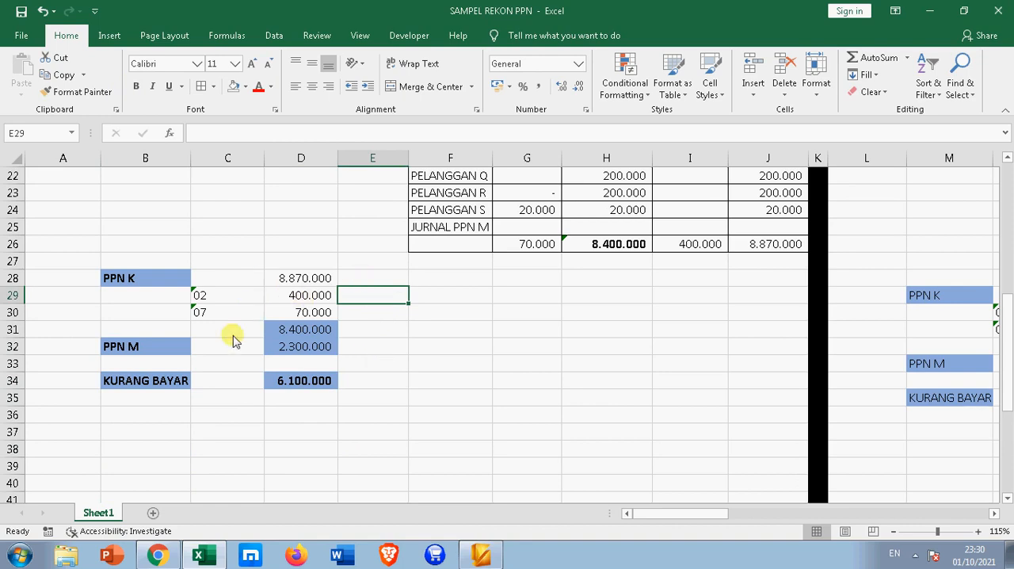
# Enter 2300000 as the SALDO AKHIR credit in C15 of the January PPN MASUKAN ledger, matching the SPT total in E15
pyautogui.scroll(5, 262, 357)
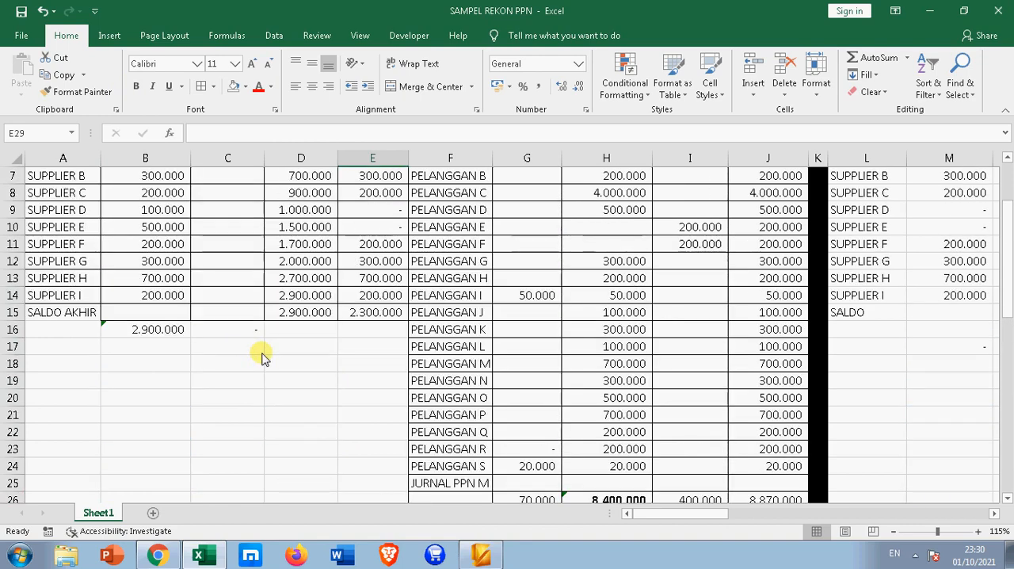
pyautogui.click(364, 312)
pyautogui.click(227, 312)
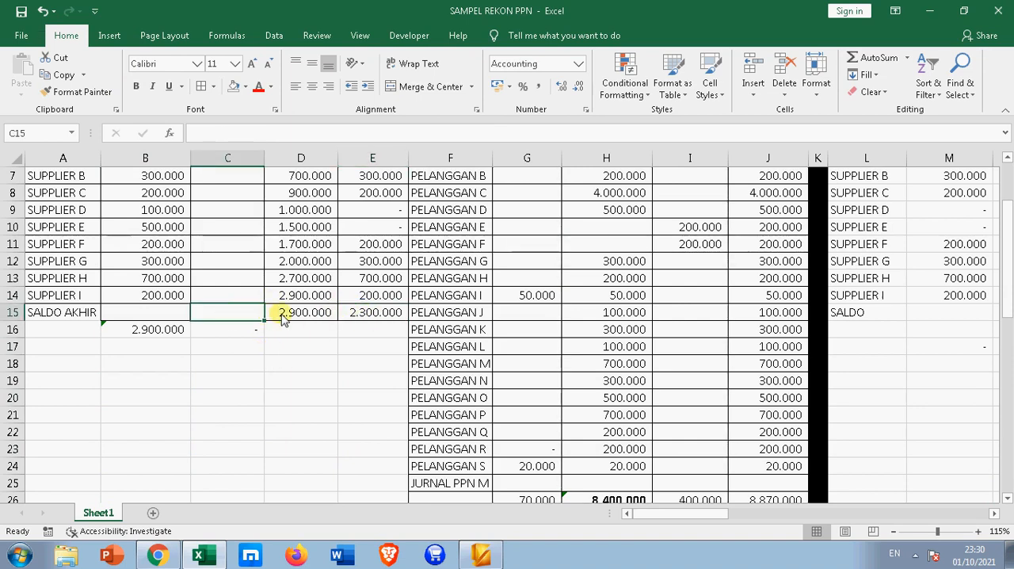
pyautogui.write('2300000')
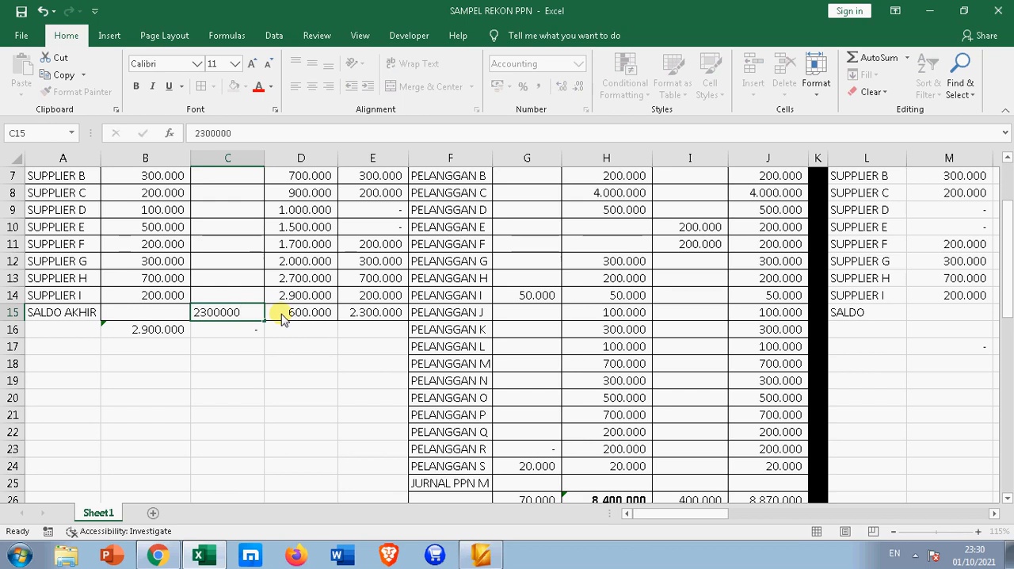
pyautogui.press('Return')
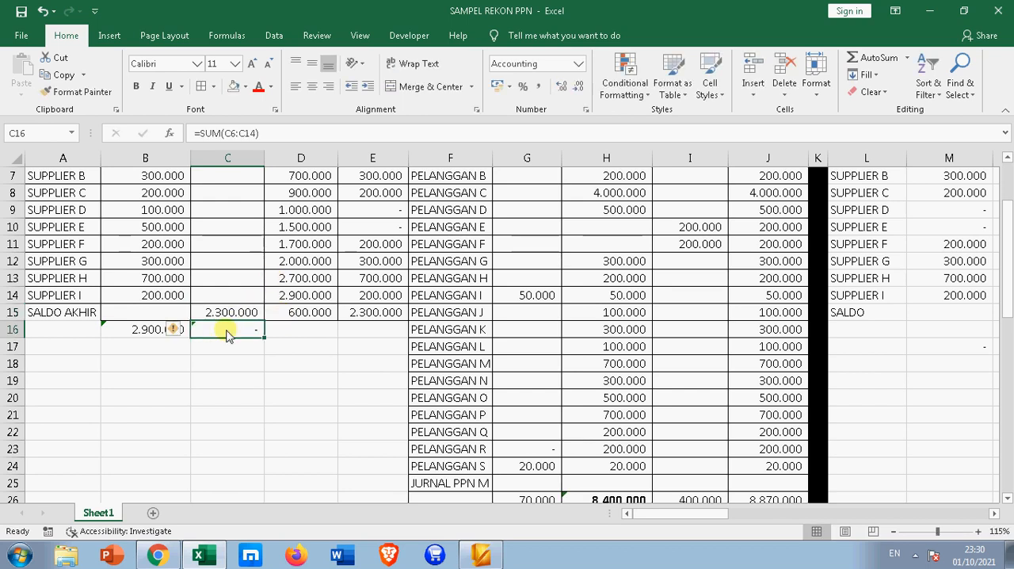
# Extend the credit total formula in C16 to sum C6:C15
pyautogui.click(262, 133)
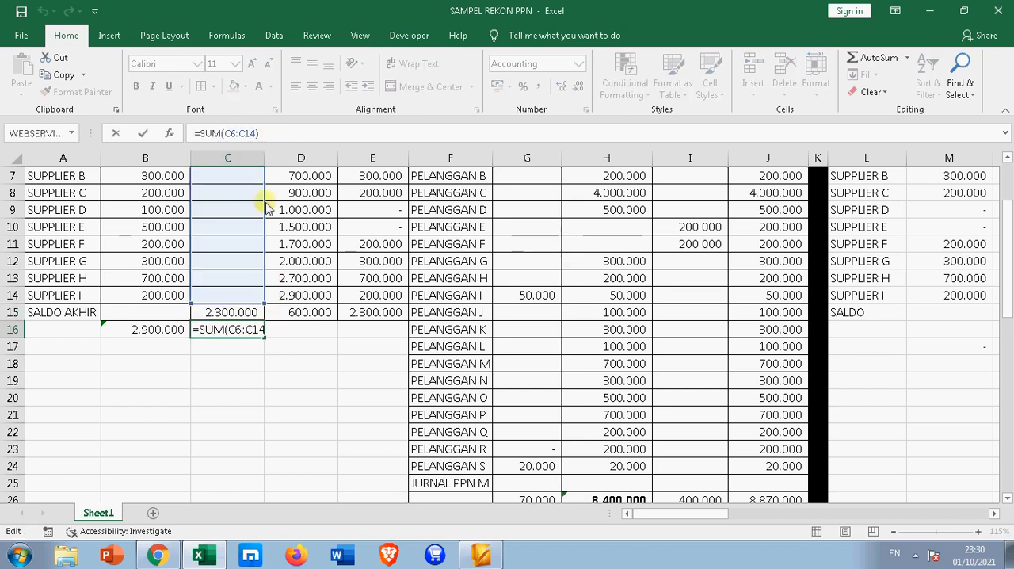
pyautogui.moveTo(262, 313); pyautogui.dragTo(264, 315)
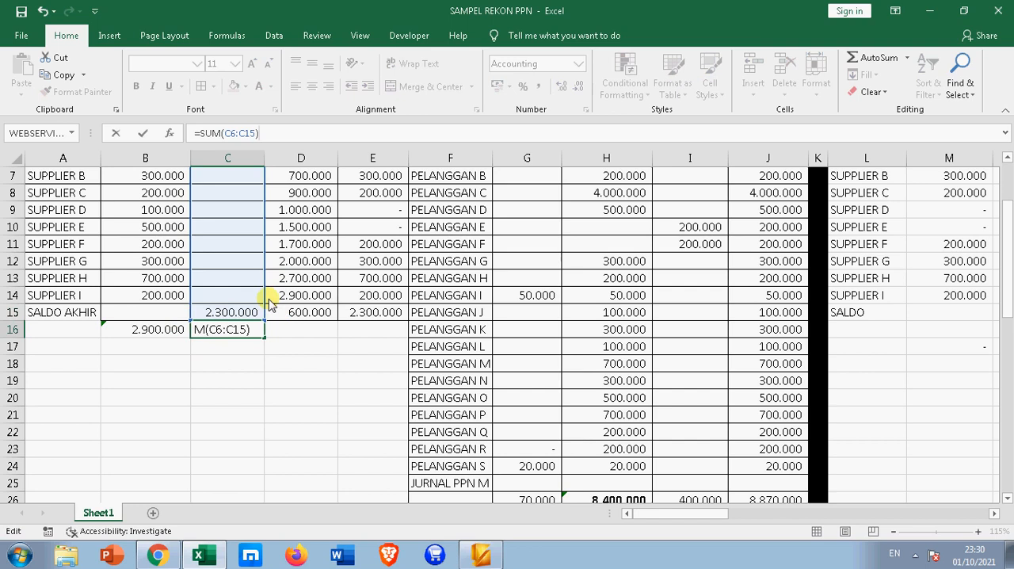
pyautogui.press('Return')
pyautogui.click(208, 332)
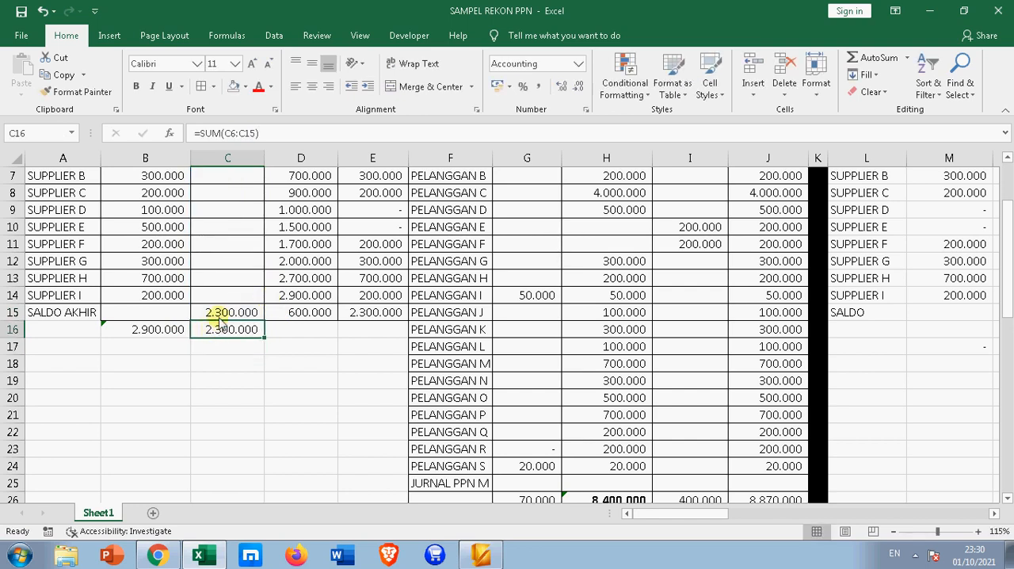
# Examine the input VAT ending balance in D15 against the Supplier D and Supplier E amounts in B9:B10 and E9:E10
pyautogui.scroll(2, 226, 309)
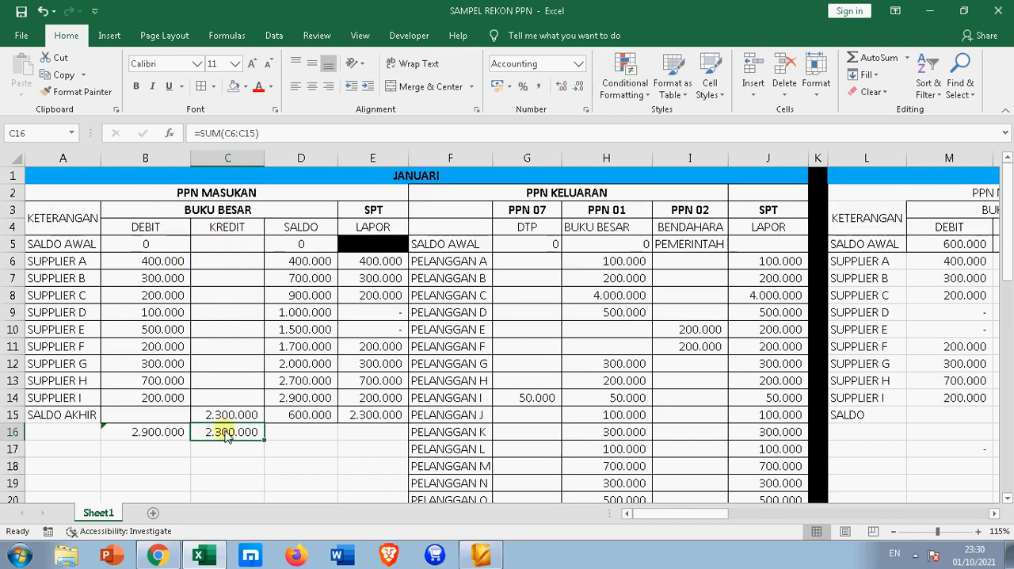
pyautogui.click(301, 415)
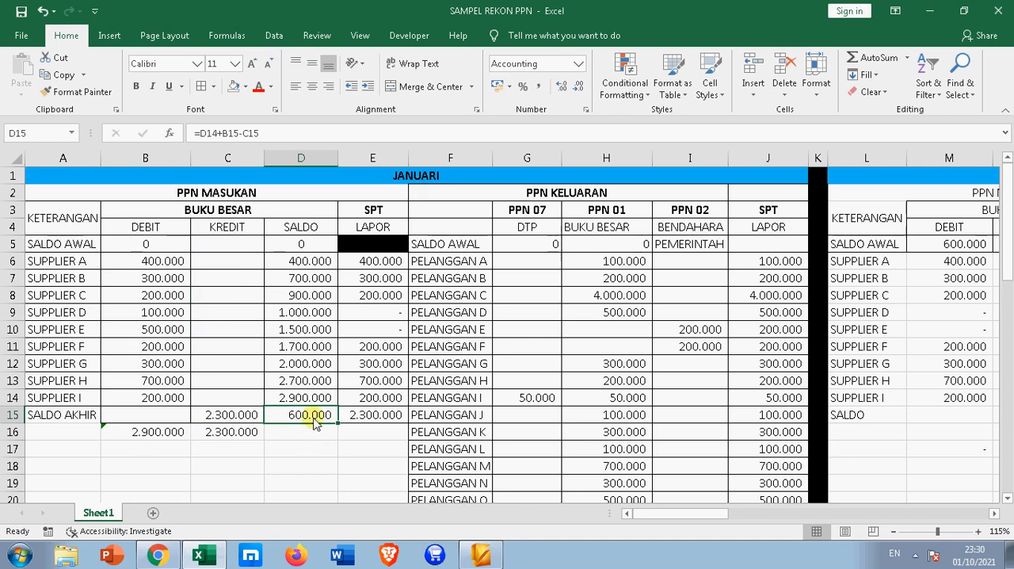
pyautogui.click(154, 328)
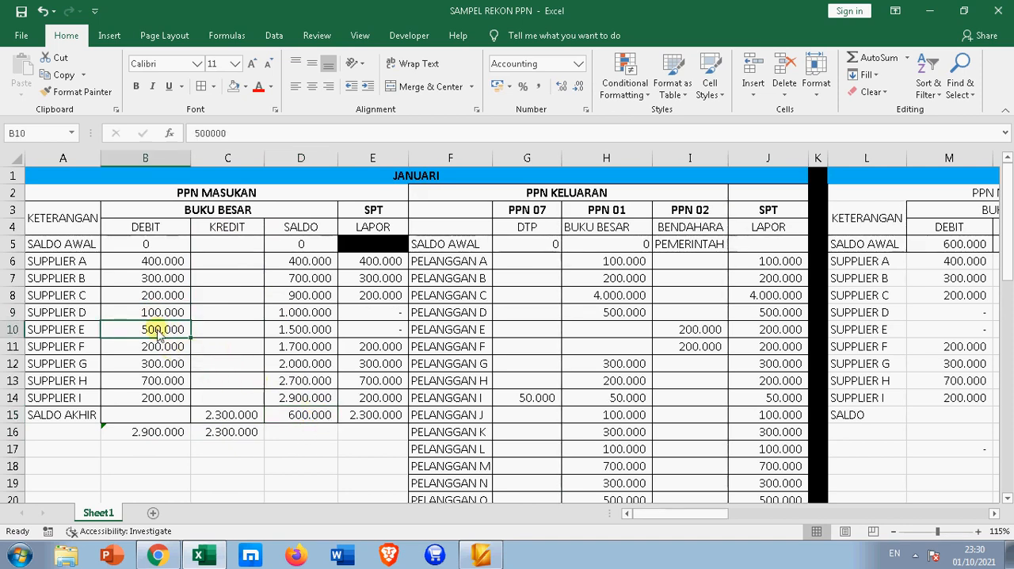
pyautogui.click(303, 419)
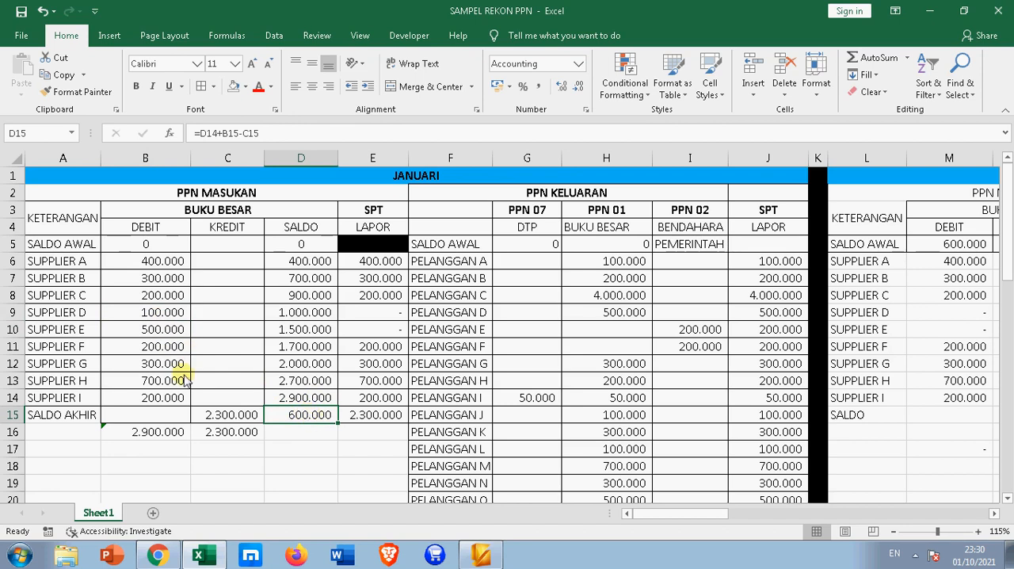
pyautogui.moveTo(164, 315); pyautogui.dragTo(170, 345)
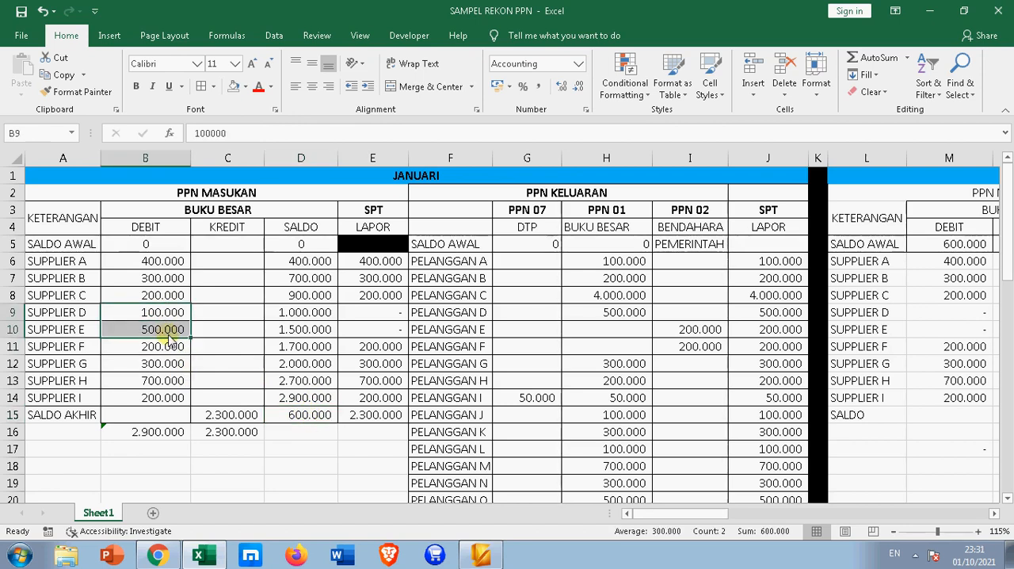
pyautogui.click(74, 314)
pyautogui.click(77, 331)
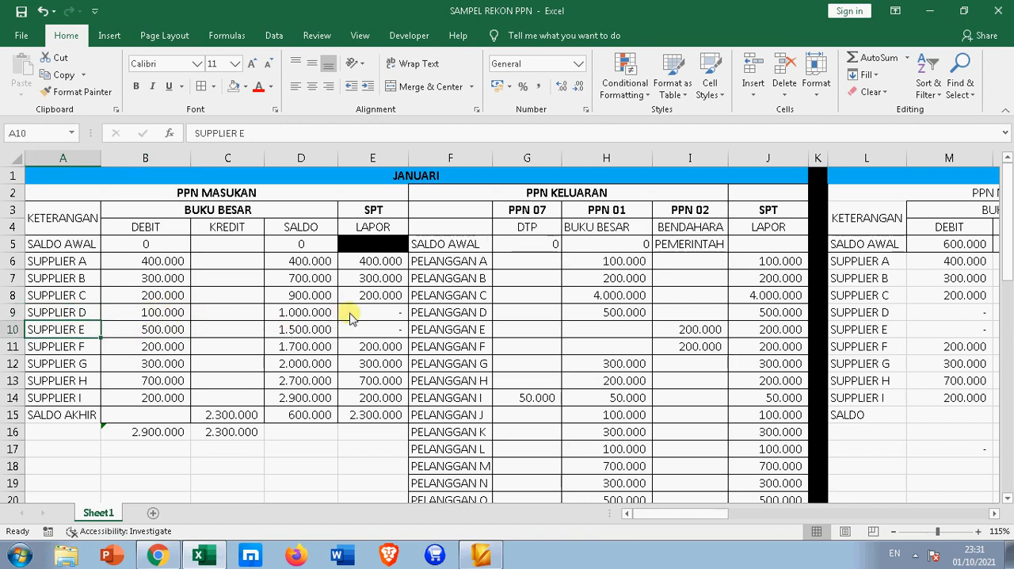
pyautogui.moveTo(351, 312); pyautogui.dragTo(351, 325)
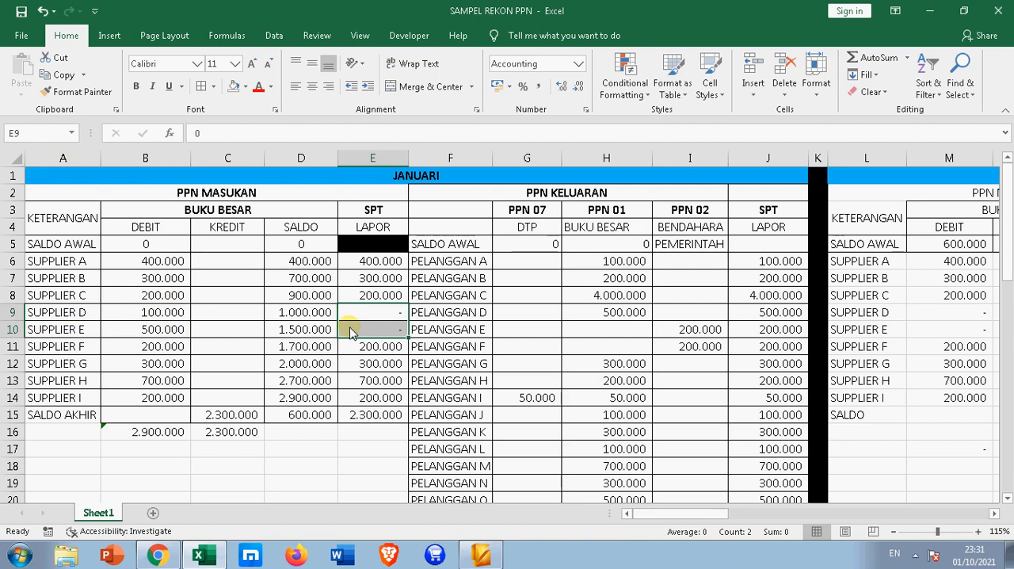
pyautogui.click(302, 414)
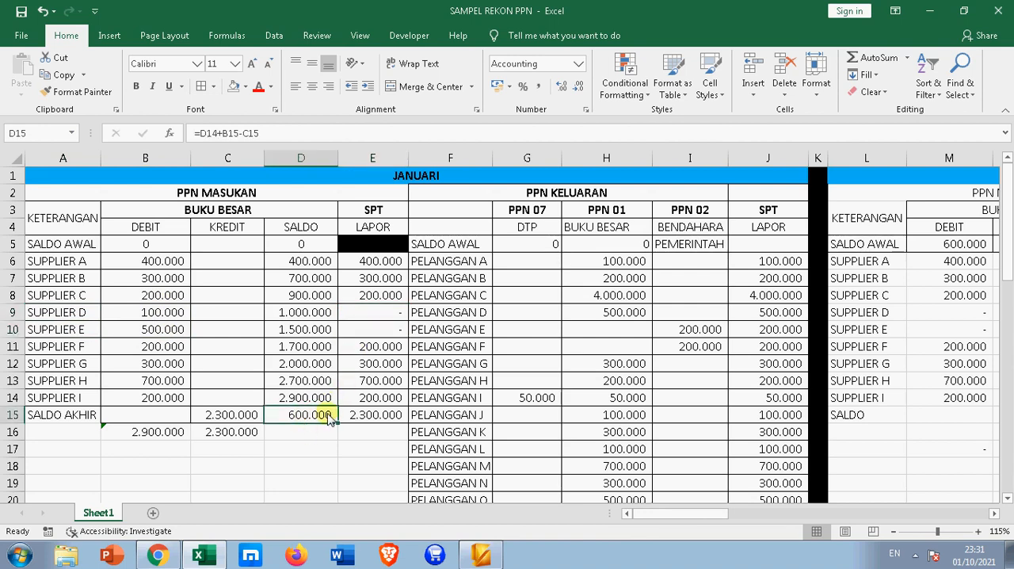
# Record the input VAT credit from C15 as 2300000 in G25 on the JURNAL PPN M row
pyautogui.scroll(-3, 329, 420)
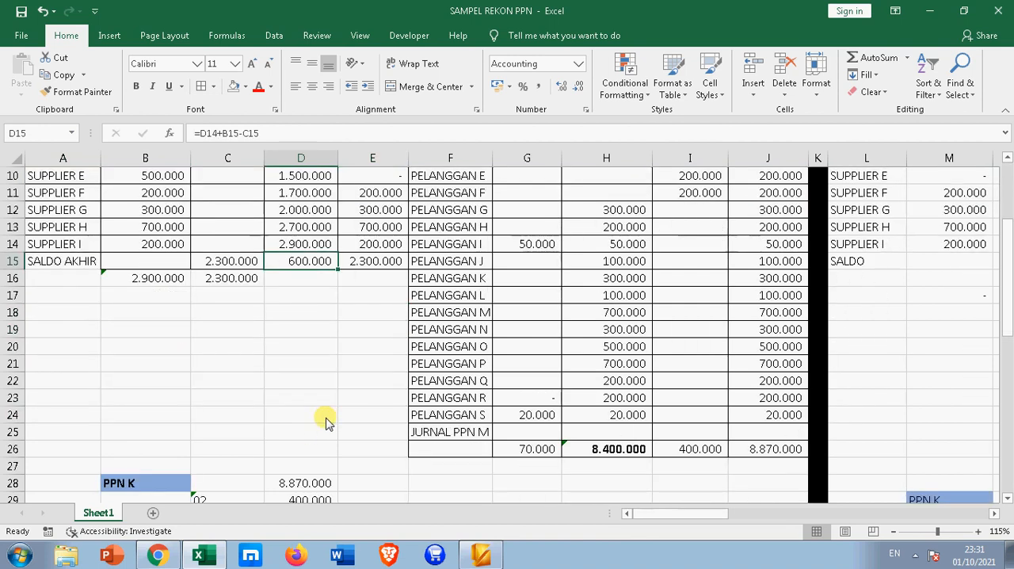
pyautogui.click(229, 266)
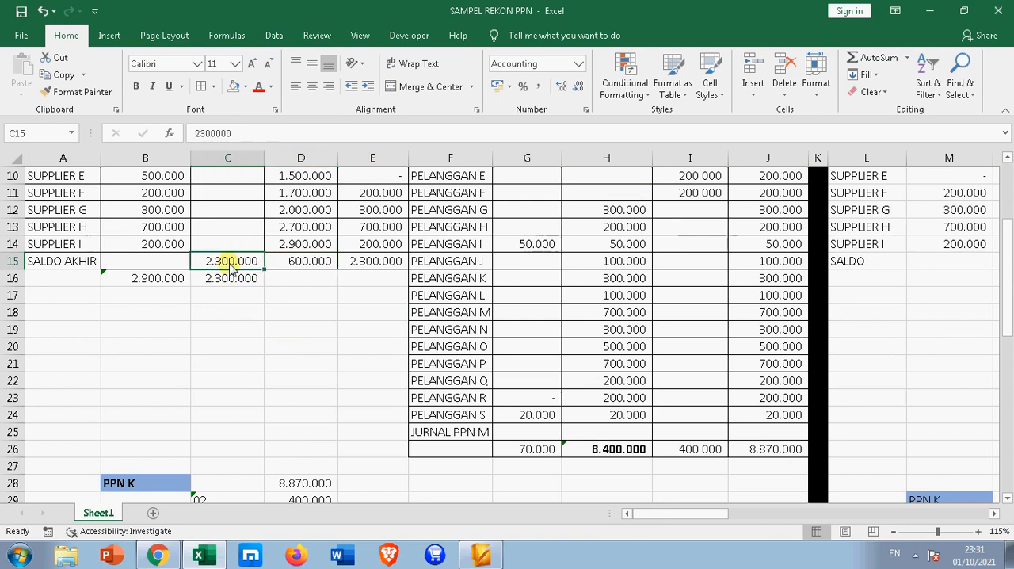
pyautogui.scroll(3, 237, 270)
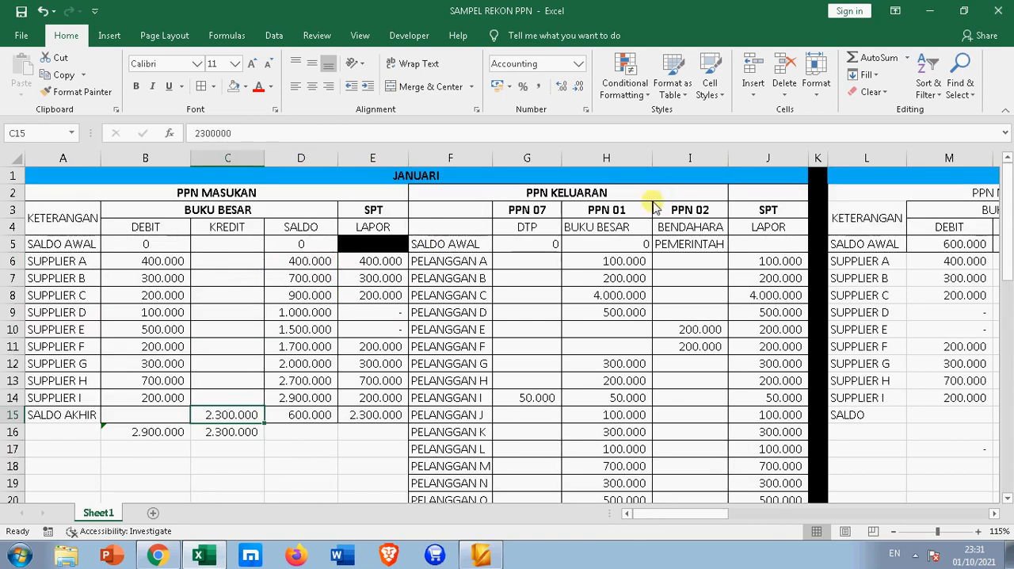
pyautogui.scroll(-4, 611, 227)
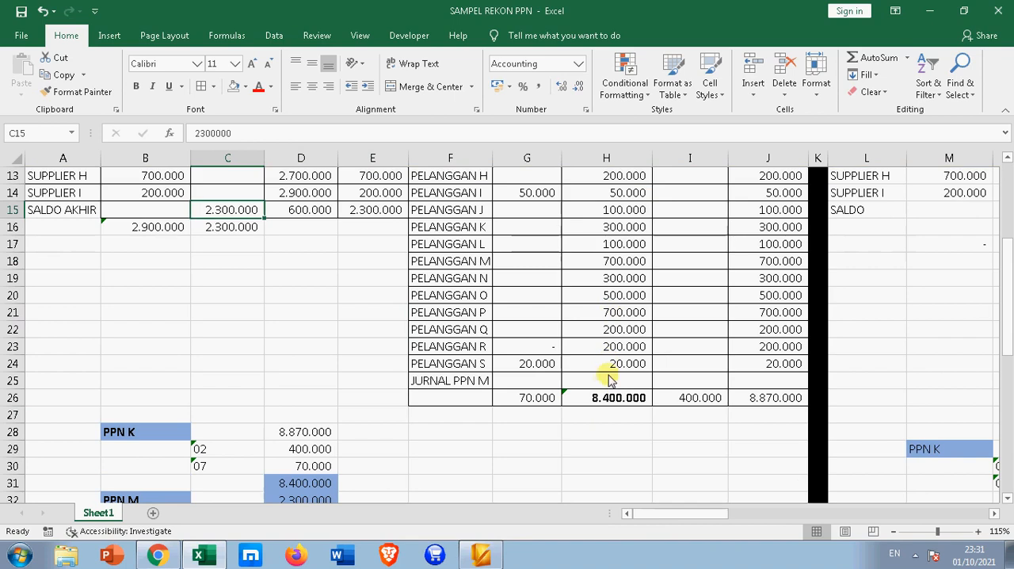
pyautogui.click(535, 383)
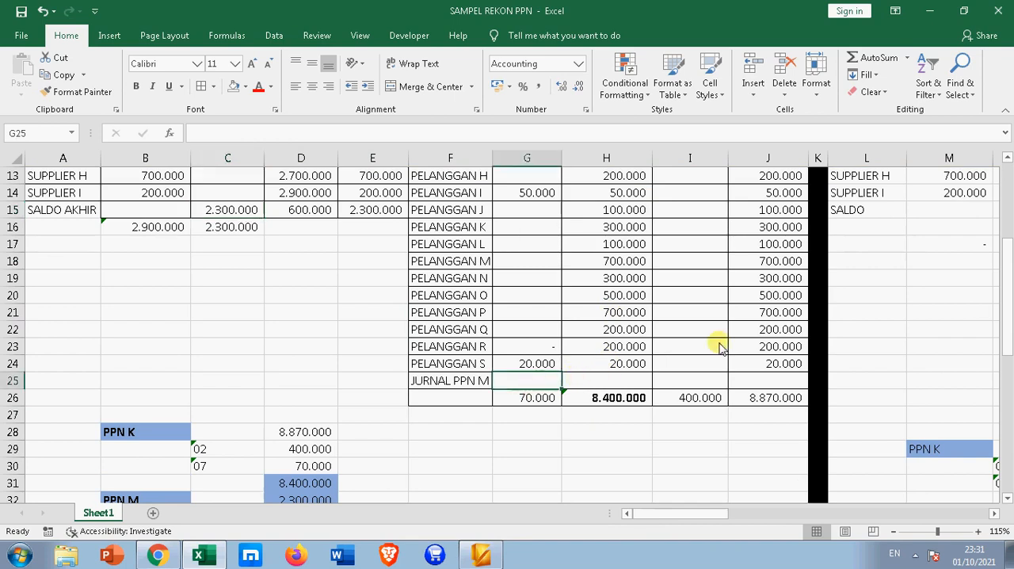
pyautogui.write('2.')
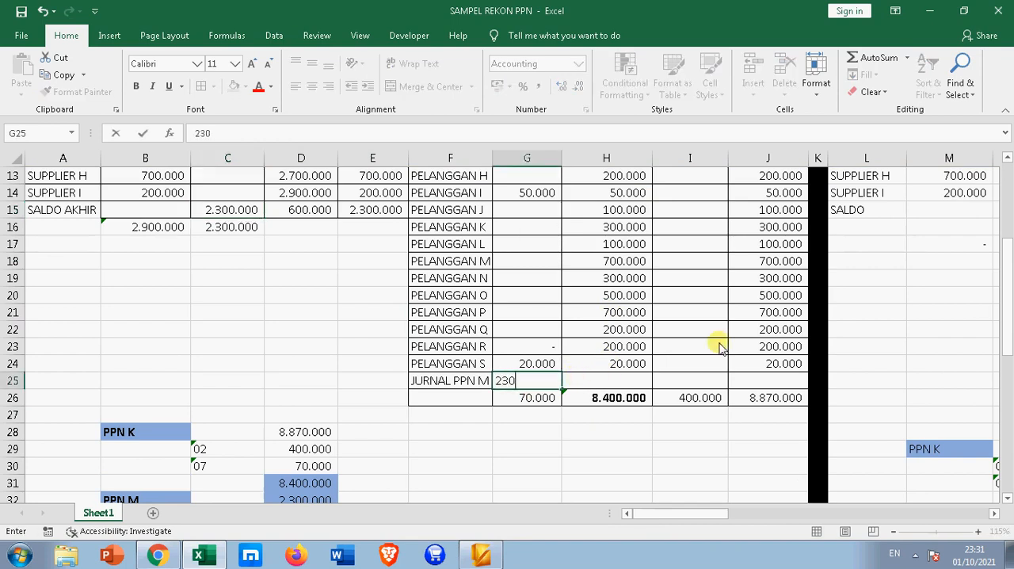
pyautogui.write('300.000')
pyautogui.press('Return')
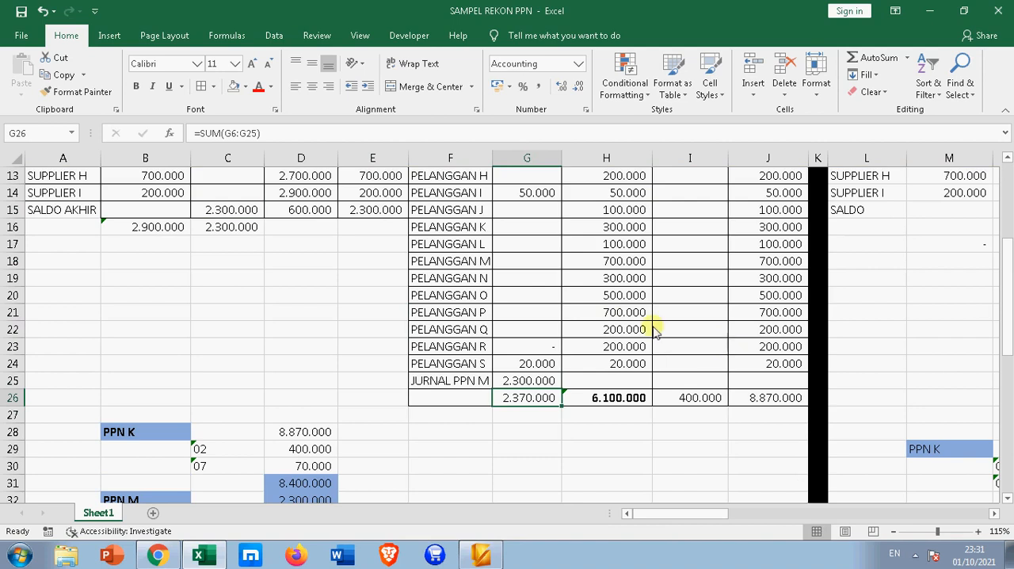
# Compare the PPN 01 ledger total in H26 with the KURANG BAYAR amount in D34 and the input VAT credit in C15
pyautogui.click(244, 209)
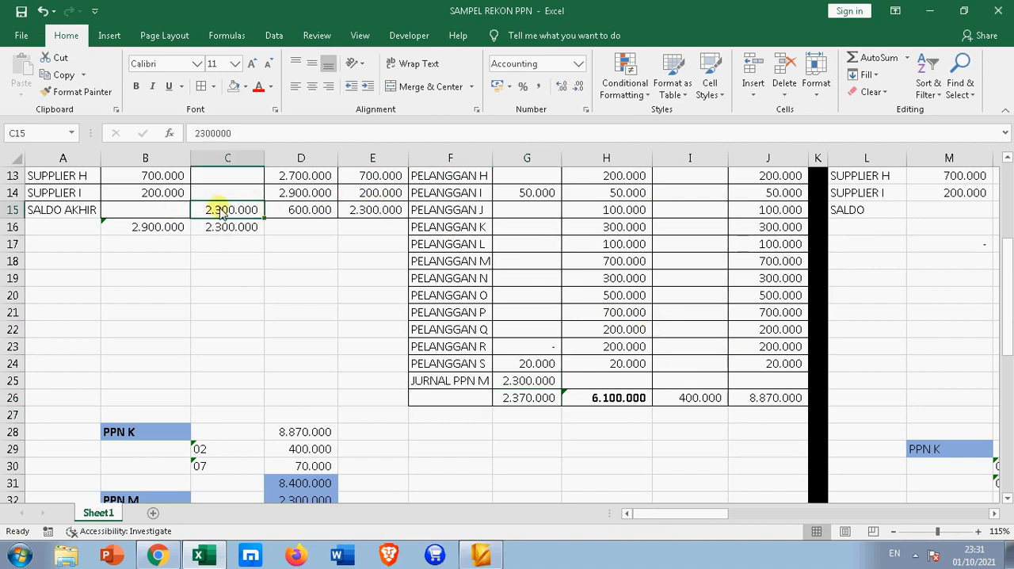
pyautogui.click(605, 403)
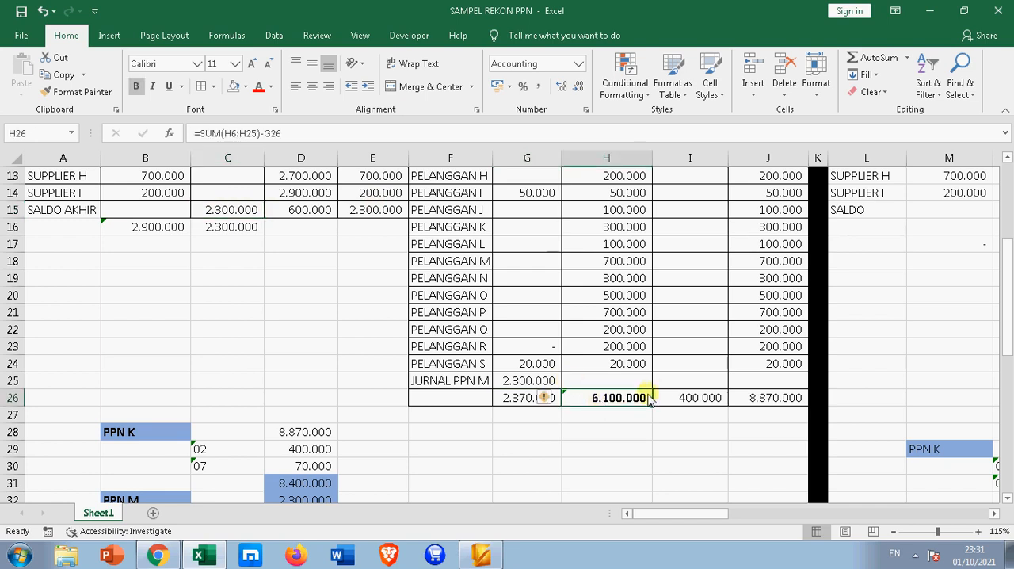
pyautogui.scroll(-2, 630, 413)
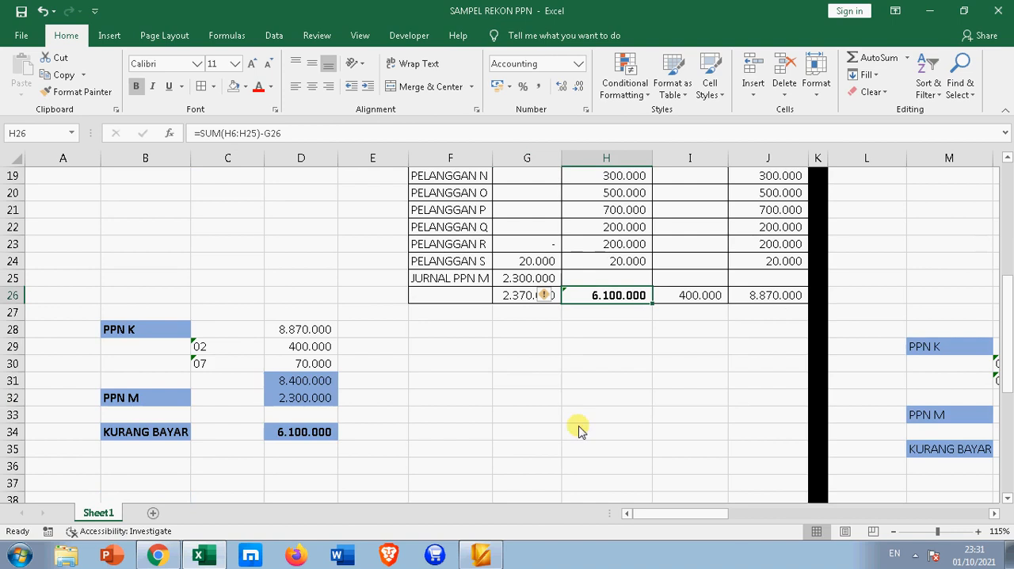
pyautogui.click(309, 438)
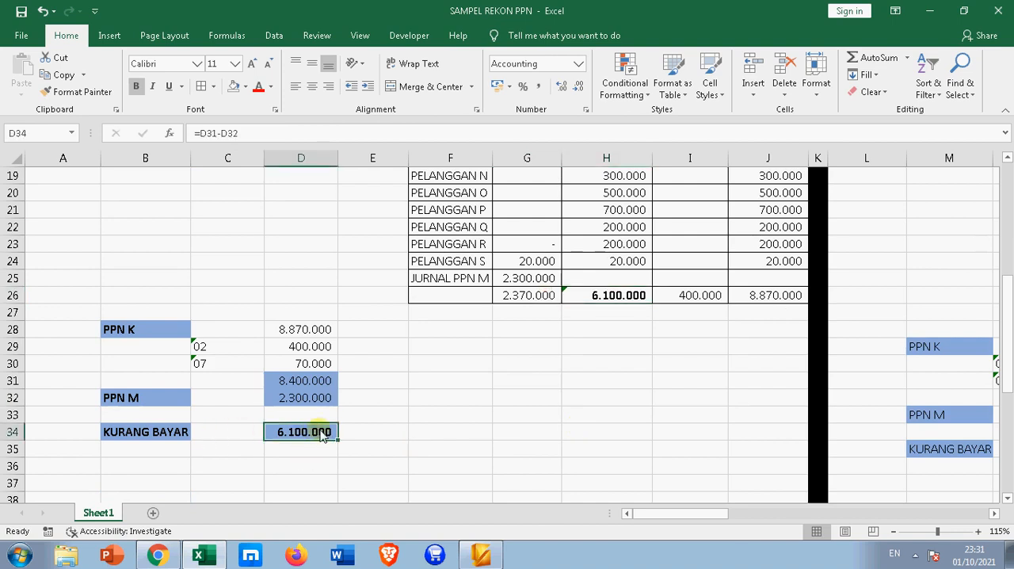
pyautogui.click(619, 301)
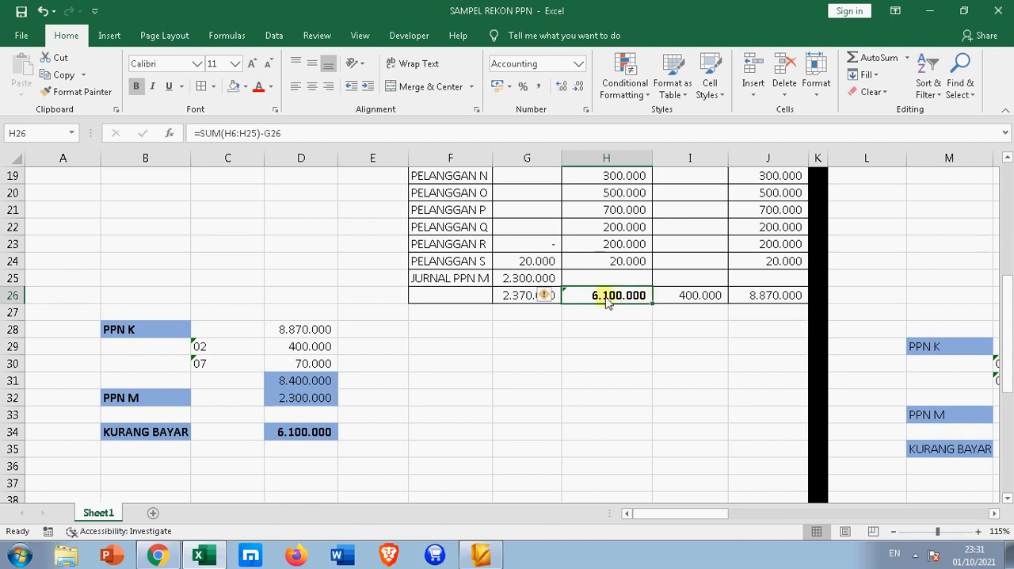
# Trace the February PPN 01 opening balance in S5 back to its source cell H26 in the January table
pyautogui.moveTo(670, 521); pyautogui.dragTo(720, 507)
pyautogui.scroll(6, 720, 476)
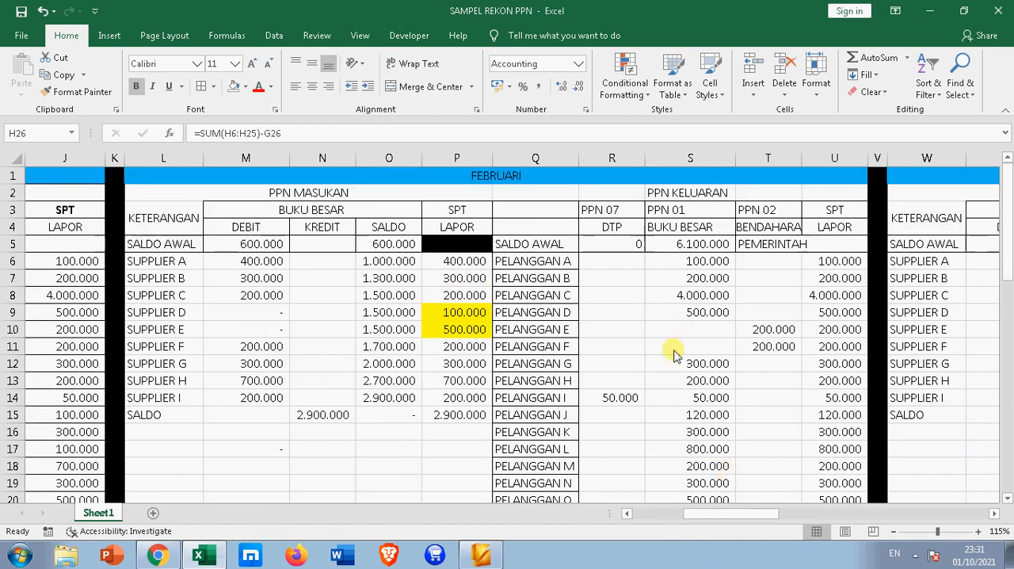
pyautogui.click(691, 246)
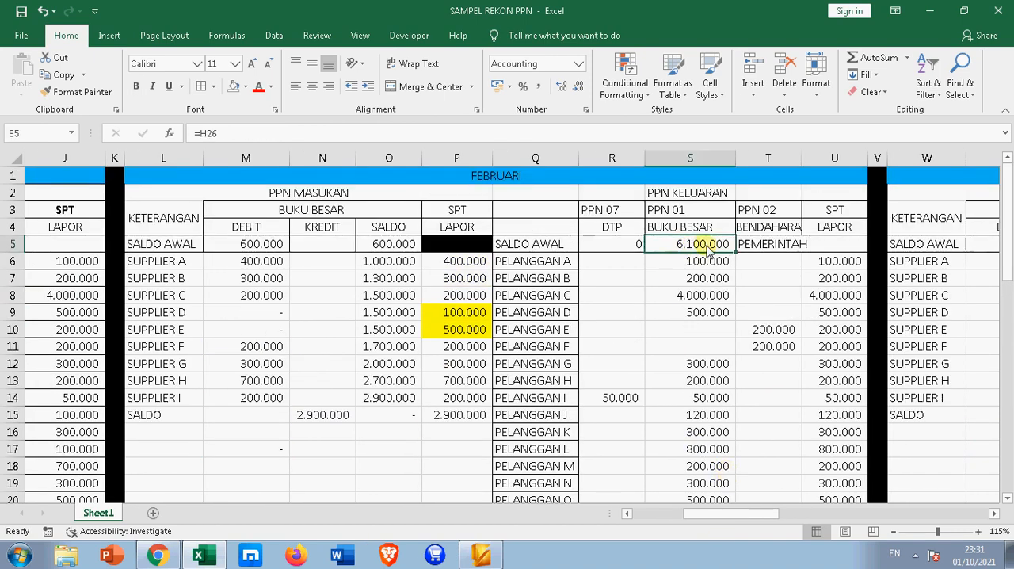
pyautogui.click(241, 134)
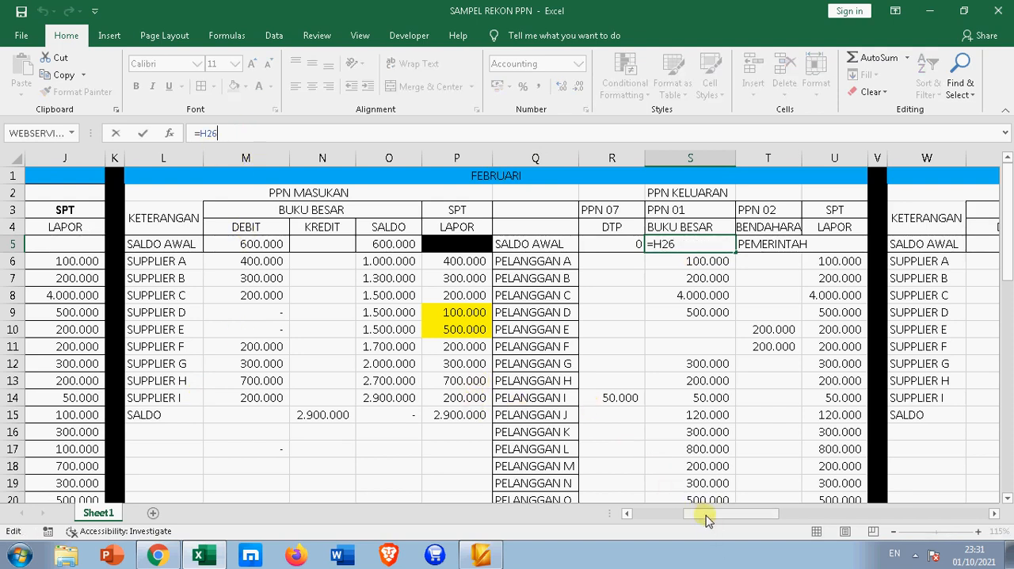
pyautogui.moveTo(708, 519); pyautogui.dragTo(543, 515)
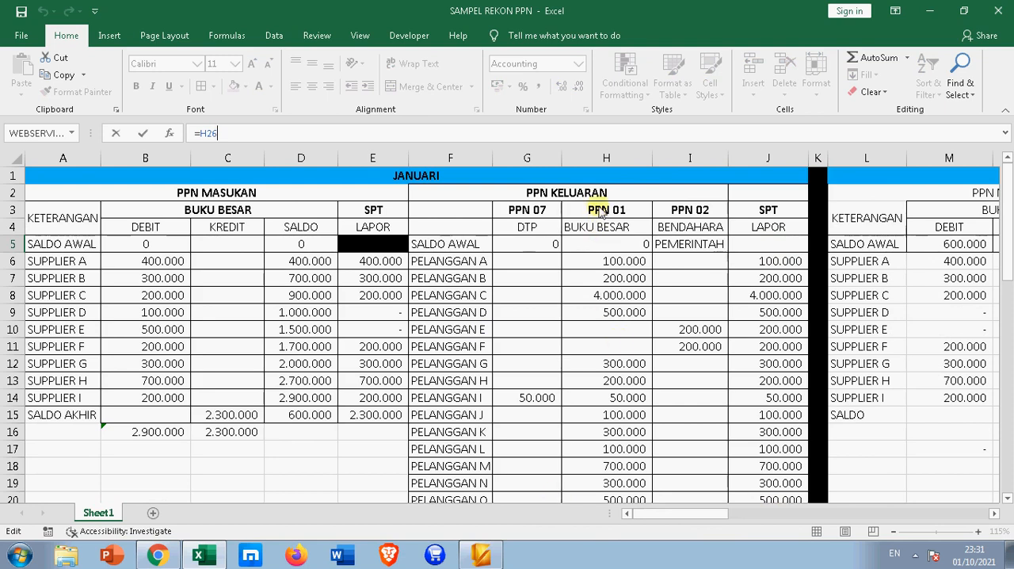
pyautogui.moveTo(1005, 193); pyautogui.dragTo(1008, 315)
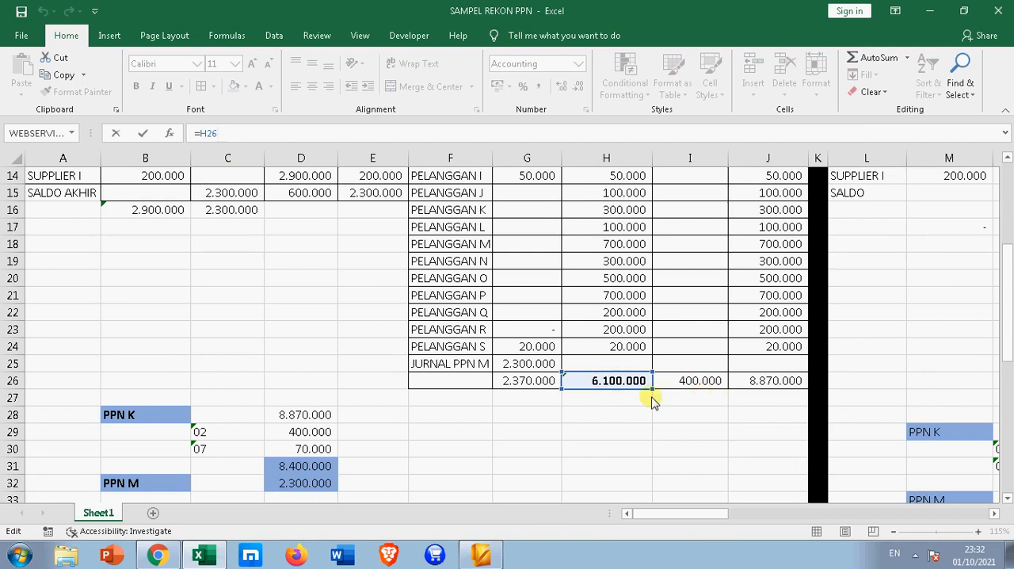
pyautogui.press('Return')
pyautogui.scroll(2, 826, 277)
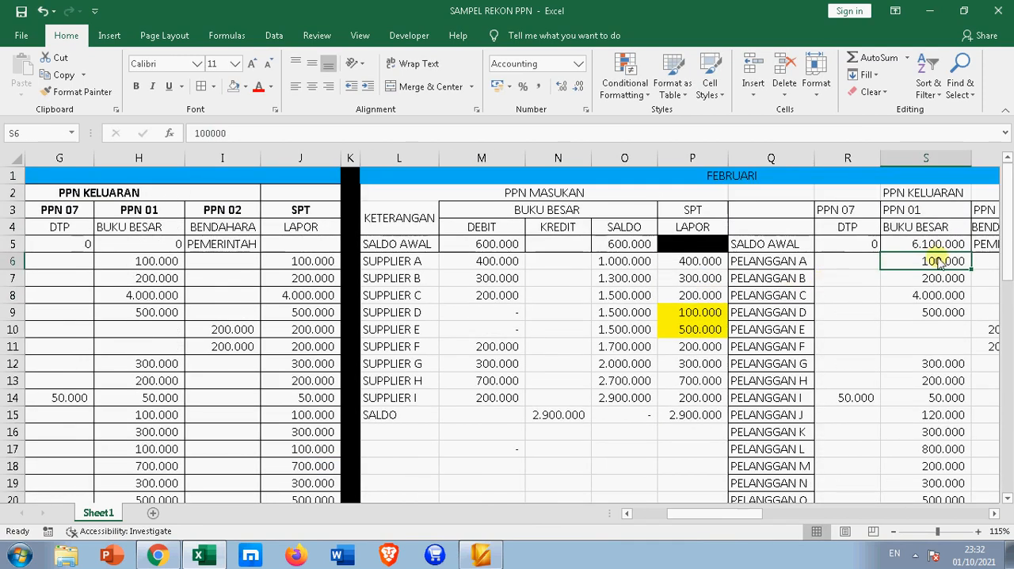
pyautogui.click(933, 251)
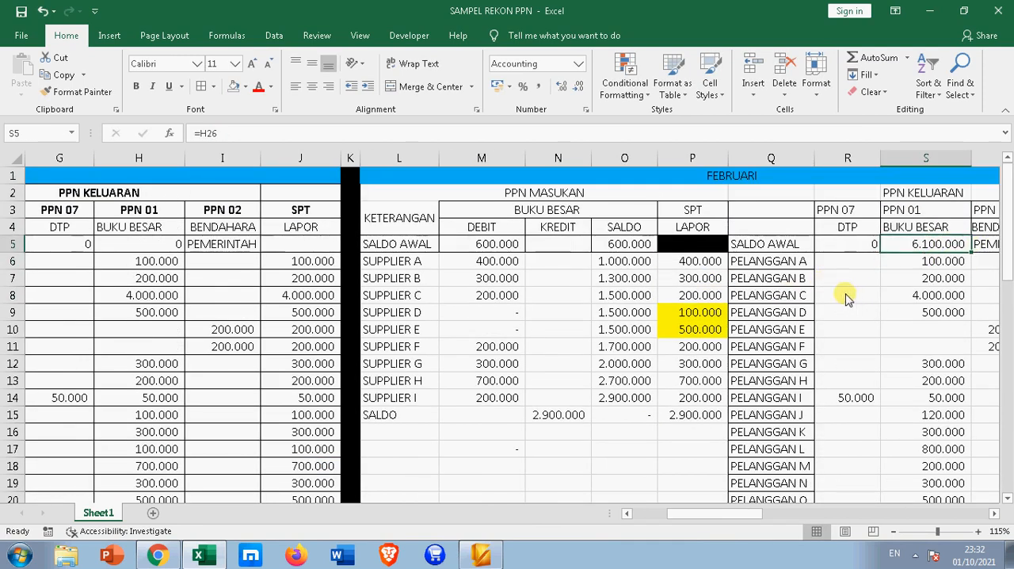
# Make the FEBRUARI heading in row 1 bold
pyautogui.click(621, 178)
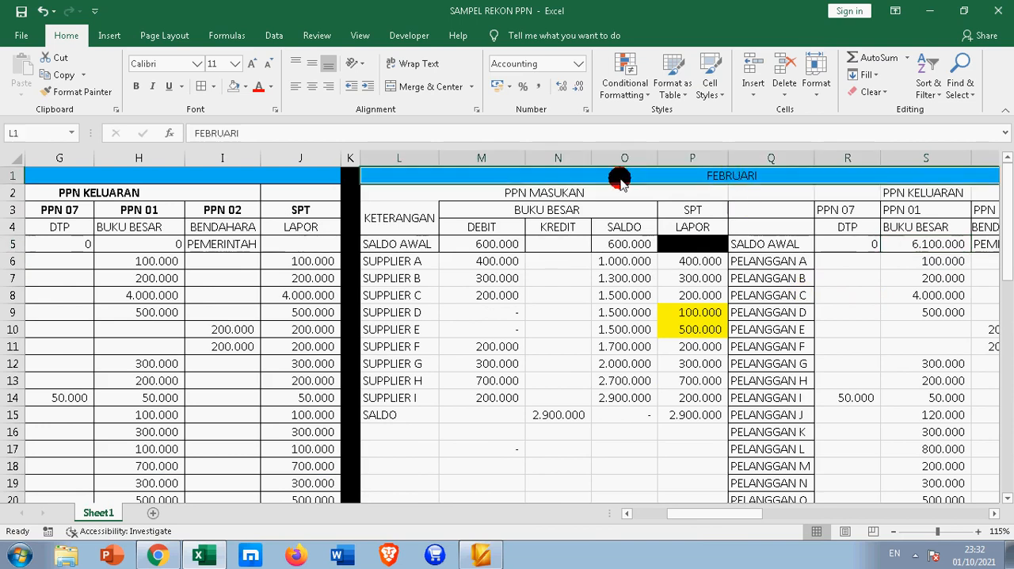
pyautogui.click(135, 86)
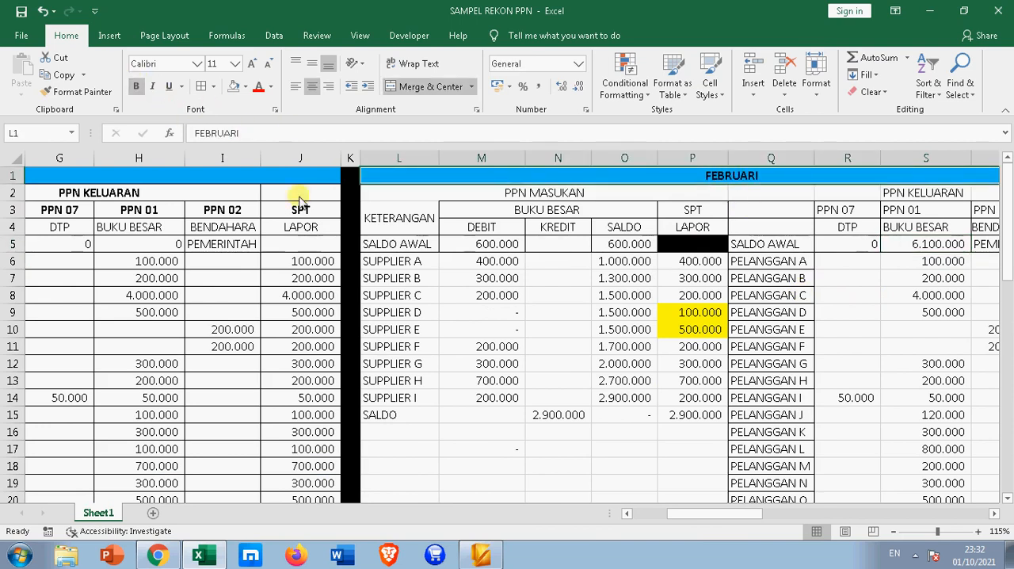
pyautogui.click(535, 198)
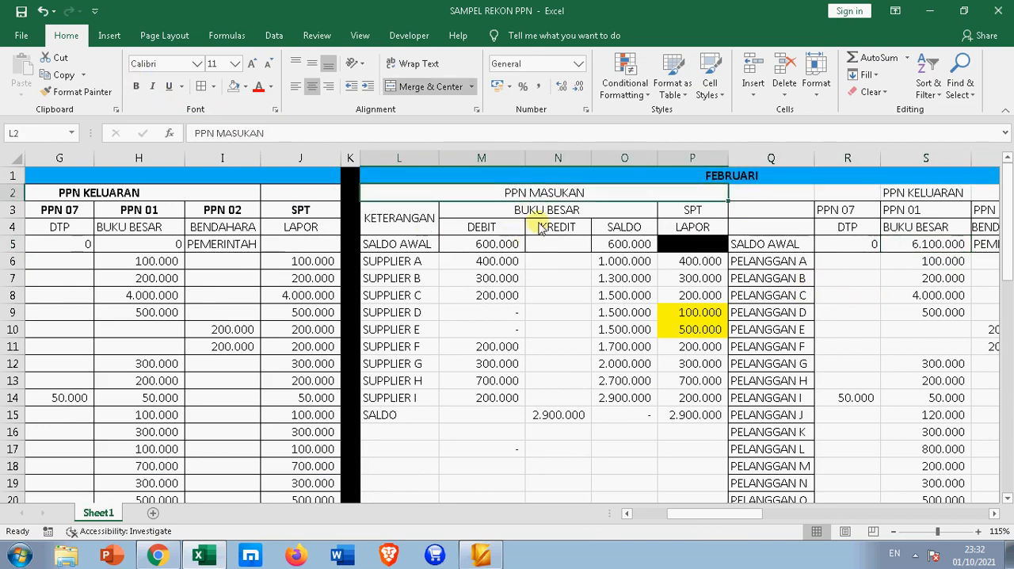
pyautogui.click(394, 210)
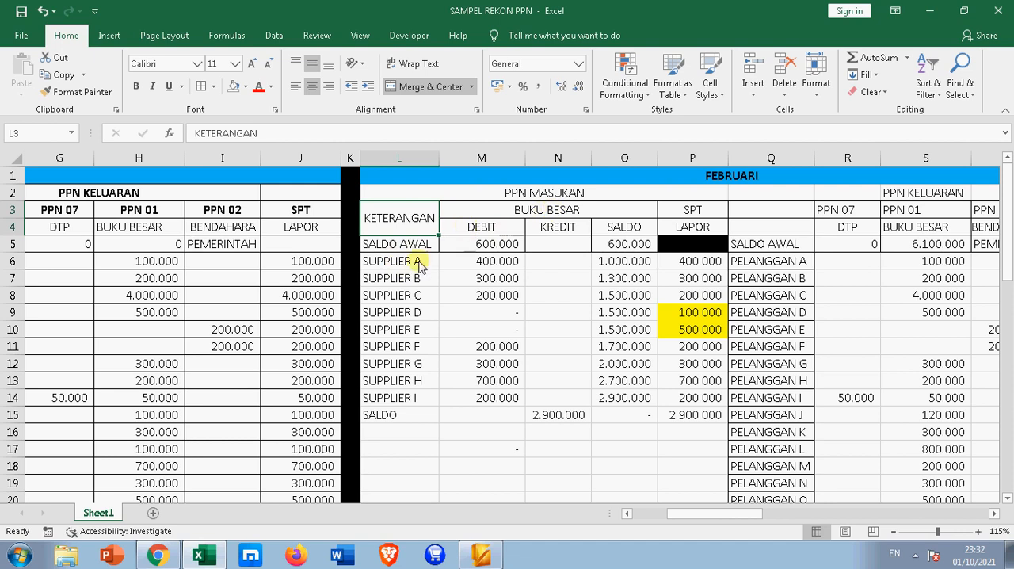
# Trace the February input VAT opening balance in M5 back to the January ending balance in D15
pyautogui.click(464, 262)
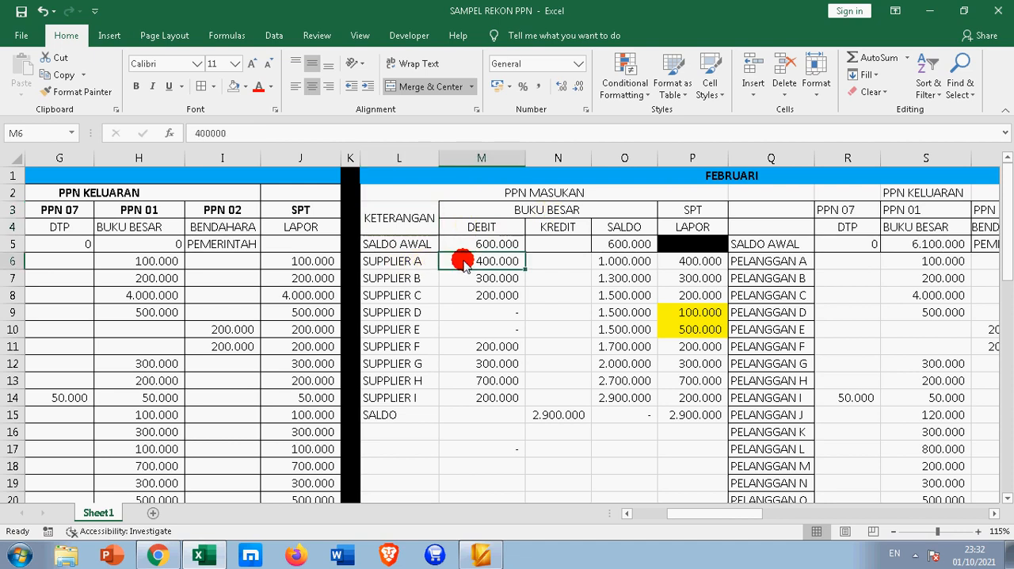
pyautogui.click(466, 244)
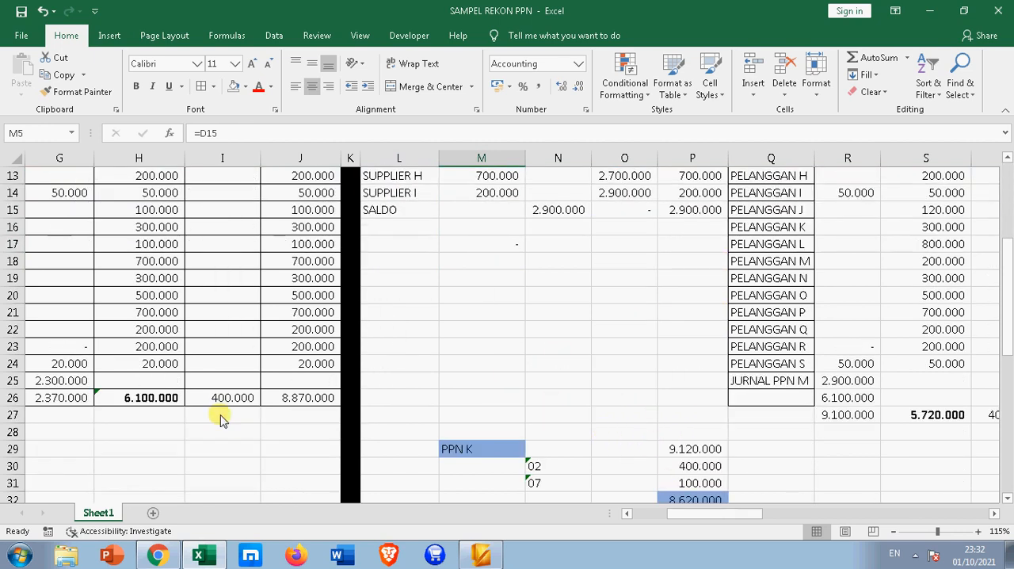
pyautogui.moveTo(662, 515); pyautogui.dragTo(631, 497)
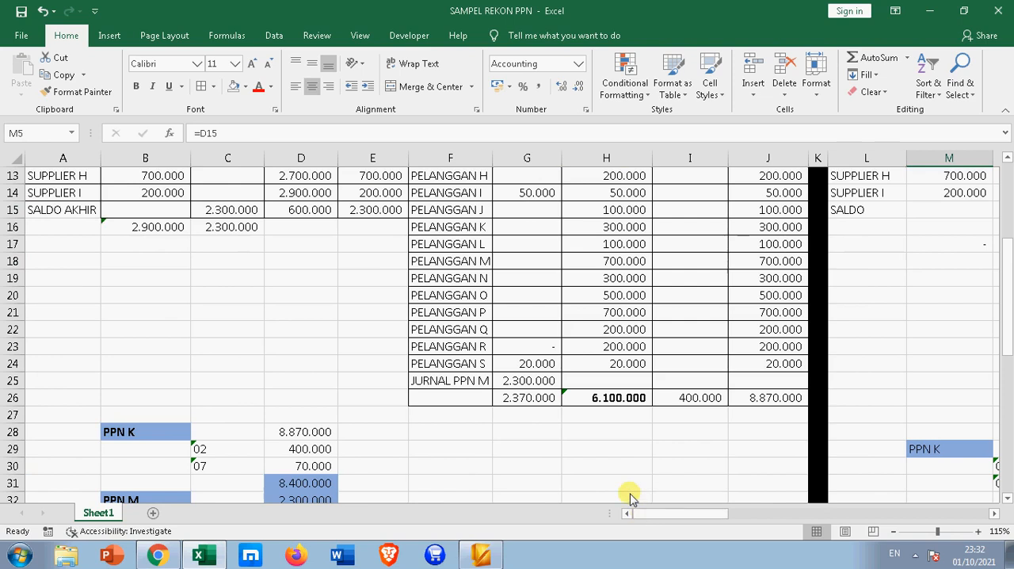
pyautogui.click(297, 207)
pyautogui.moveTo(713, 514); pyautogui.dragTo(747, 513)
pyautogui.scroll(4, 725, 400)
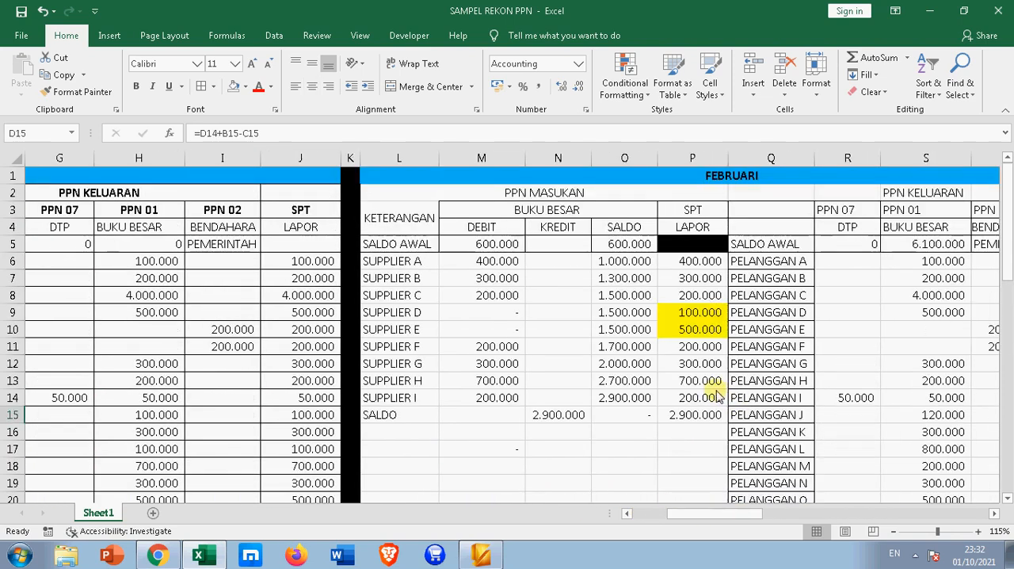
pyautogui.click(503, 242)
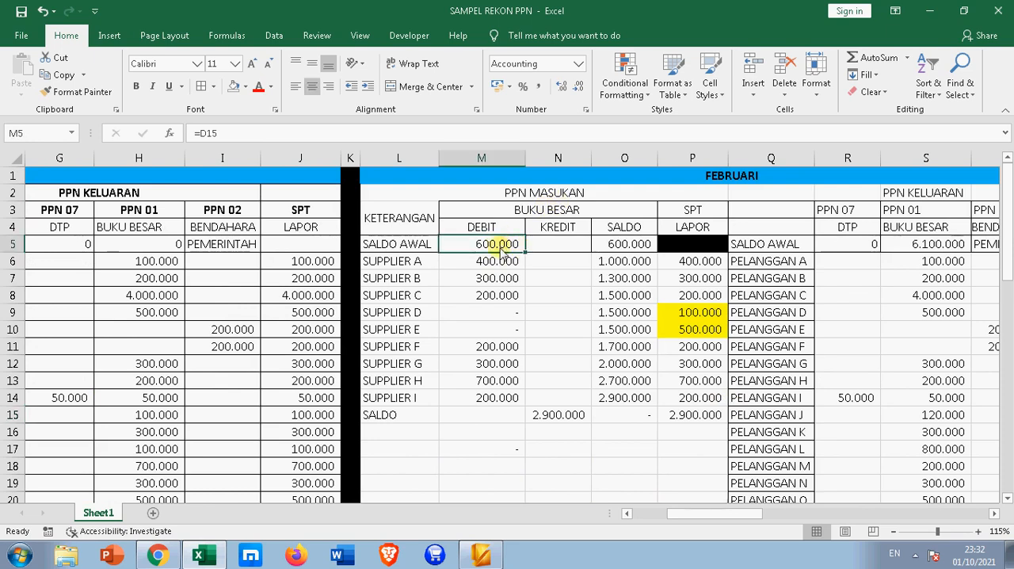
# Clear the credit amount in N15 on the February SALDO row
pyautogui.click(505, 412)
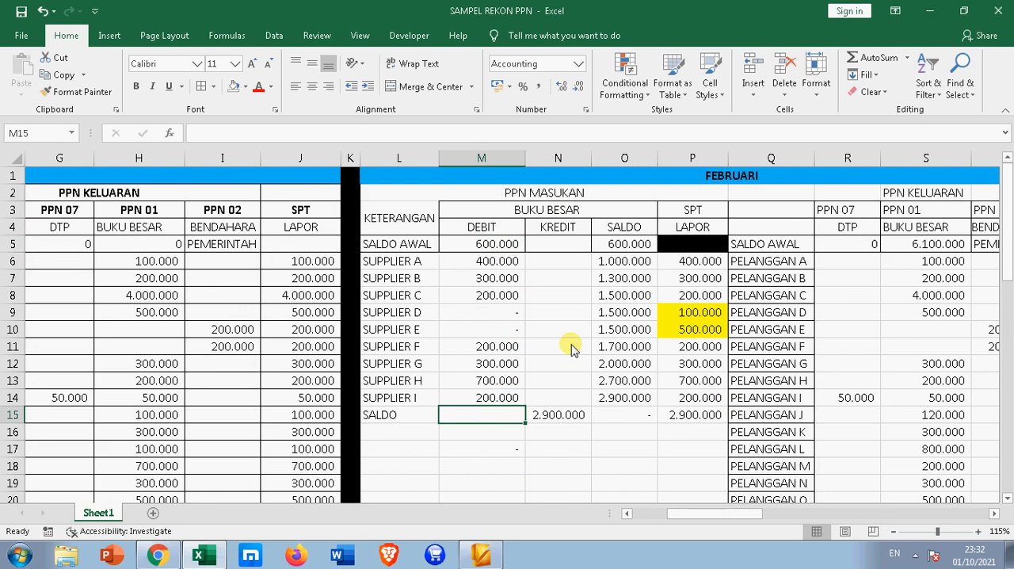
pyautogui.click(557, 417)
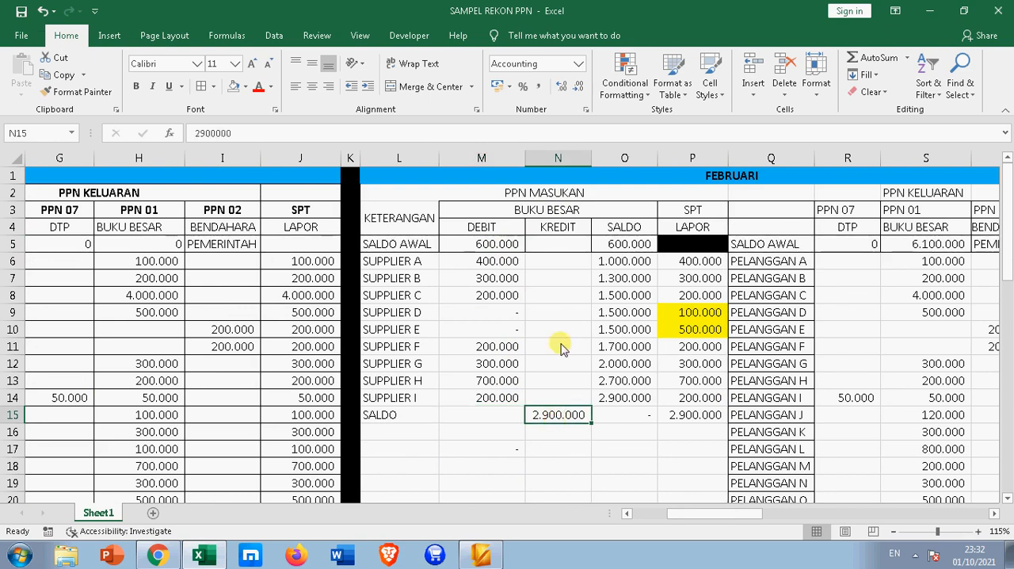
pyautogui.click(536, 134)
pyautogui.press('Return')
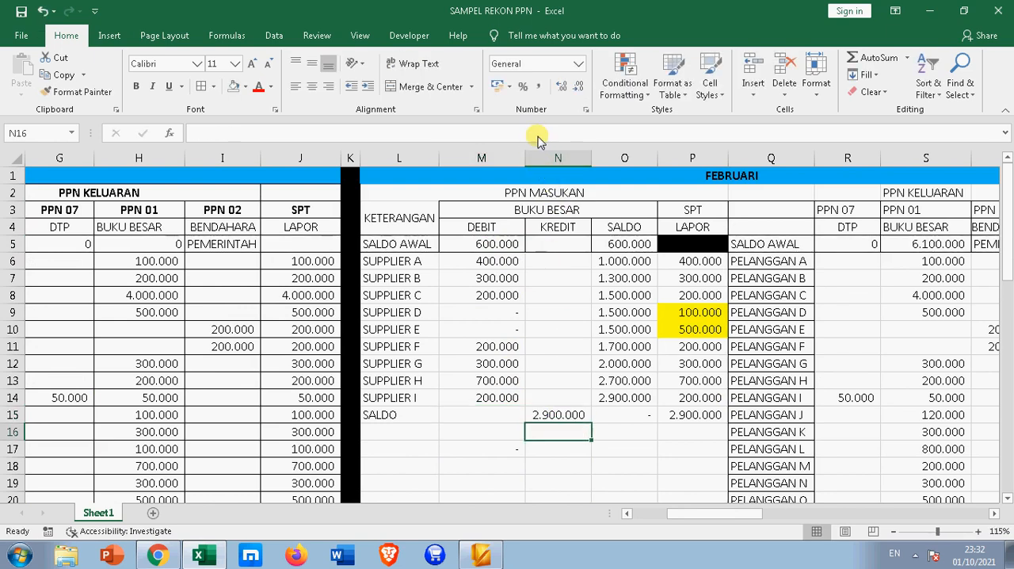
pyautogui.press('Up')
pyautogui.press('Delete')
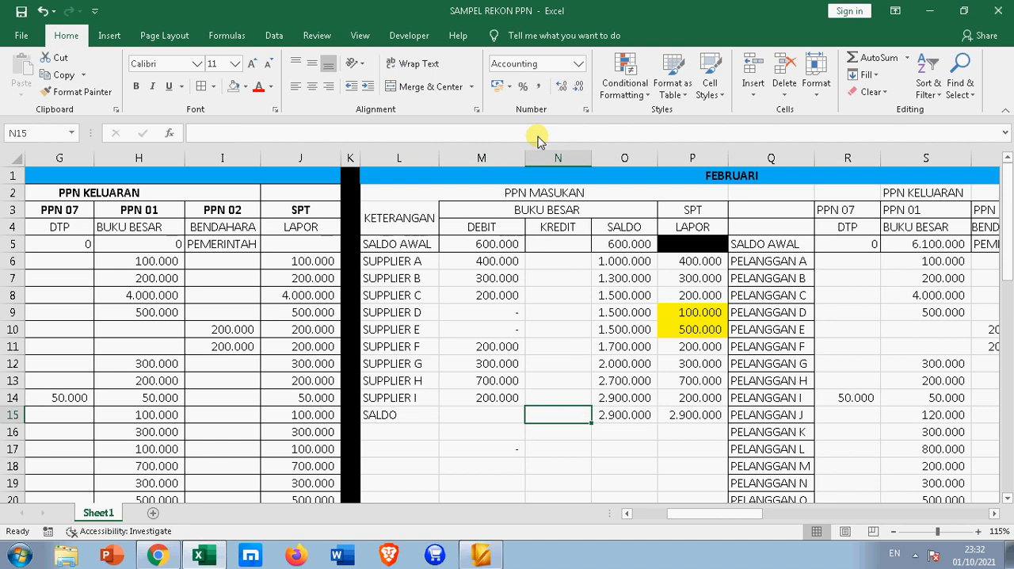
# Total the February input VAT debits in M16 with a SUM of M5:M15
pyautogui.click(490, 432)
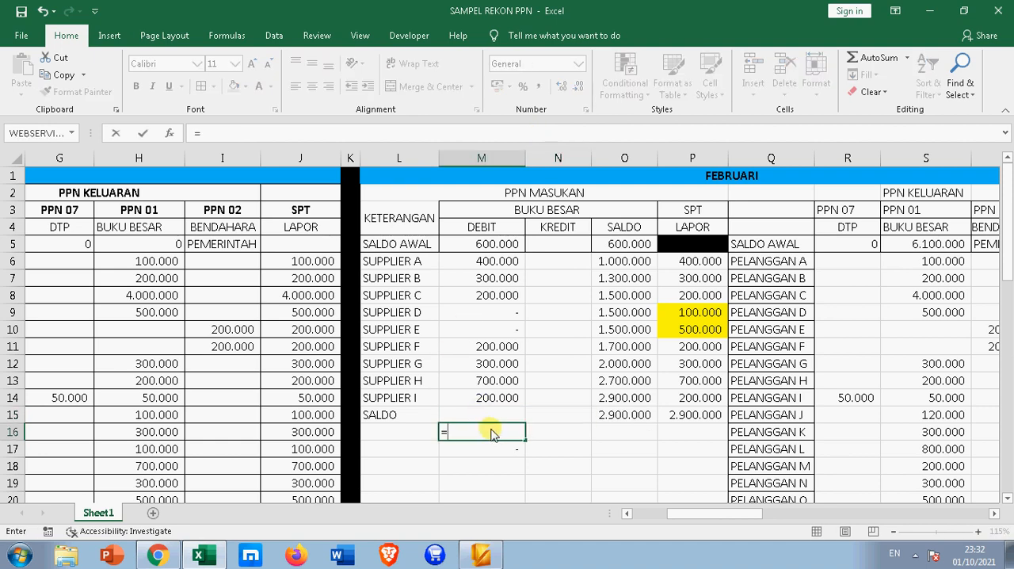
pyautogui.write('=SU')
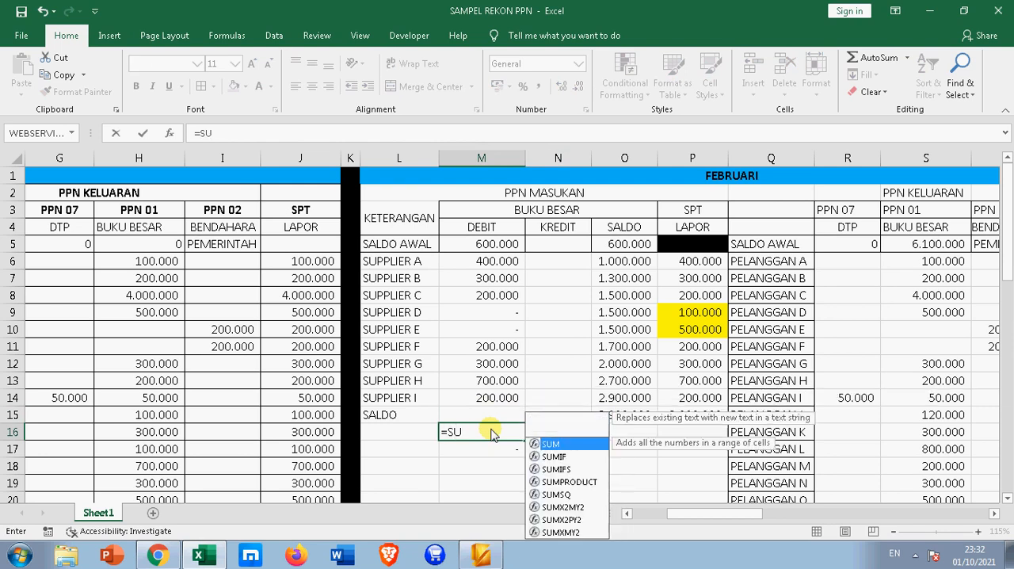
pyautogui.write('M(')
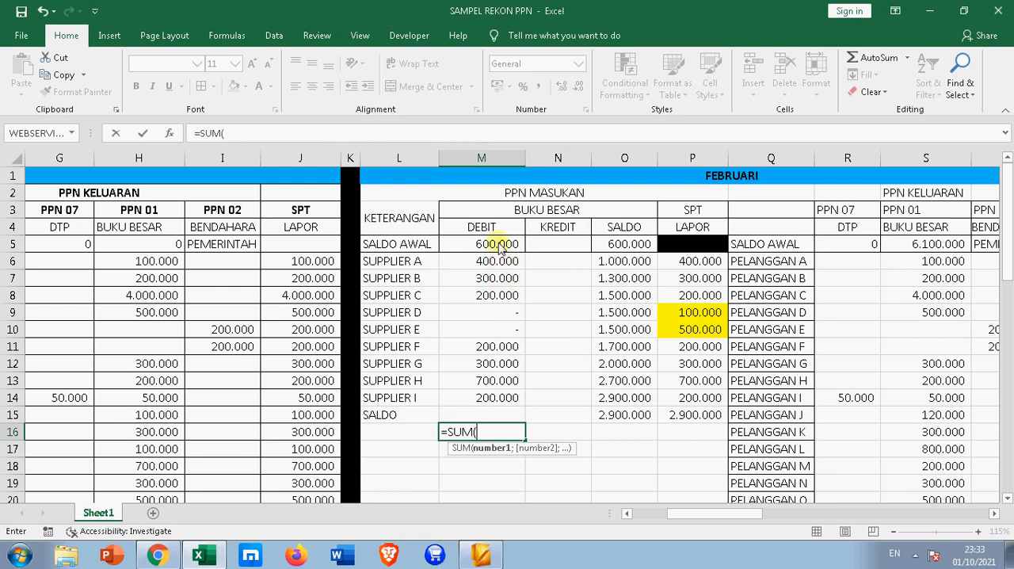
pyautogui.moveTo(500, 245); pyautogui.dragTo(509, 415)
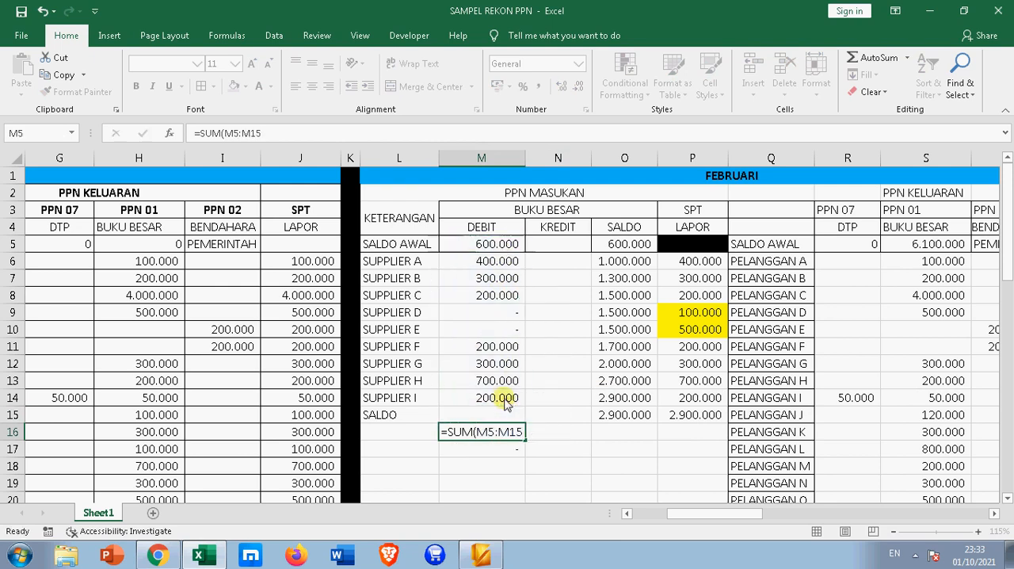
pyautogui.press('Return')
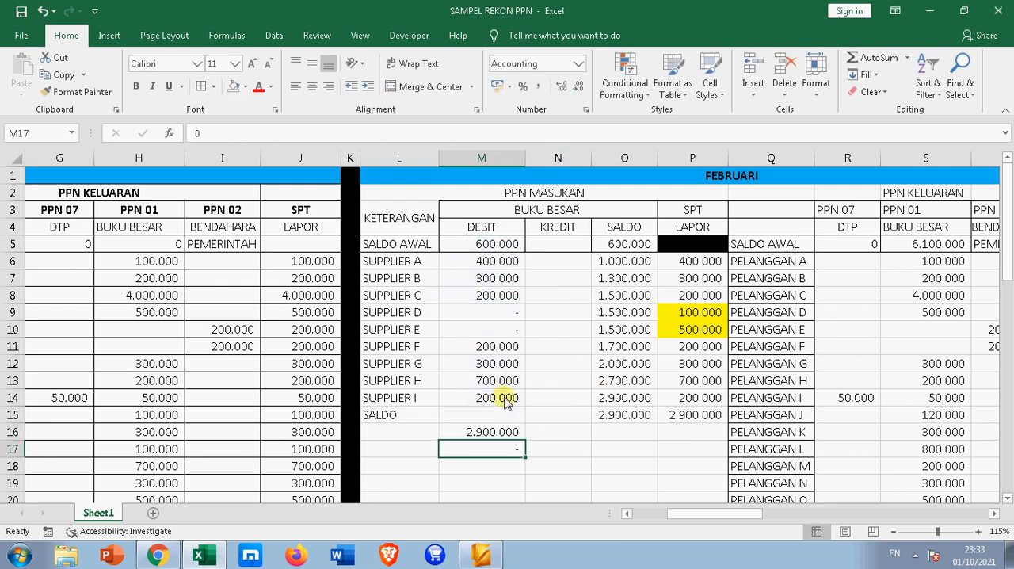
pyautogui.click(502, 435)
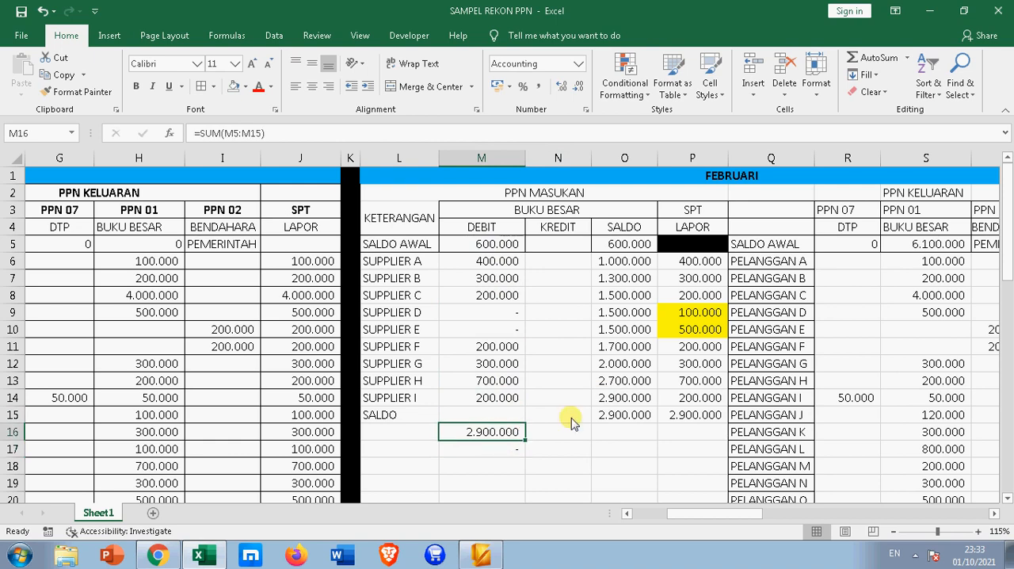
# Compare the debit total in M16, the opening balance in M5 and the supplier debits in M6:M14 with the SPT amounts in P9:P10 and P15
pyautogui.click(497, 246)
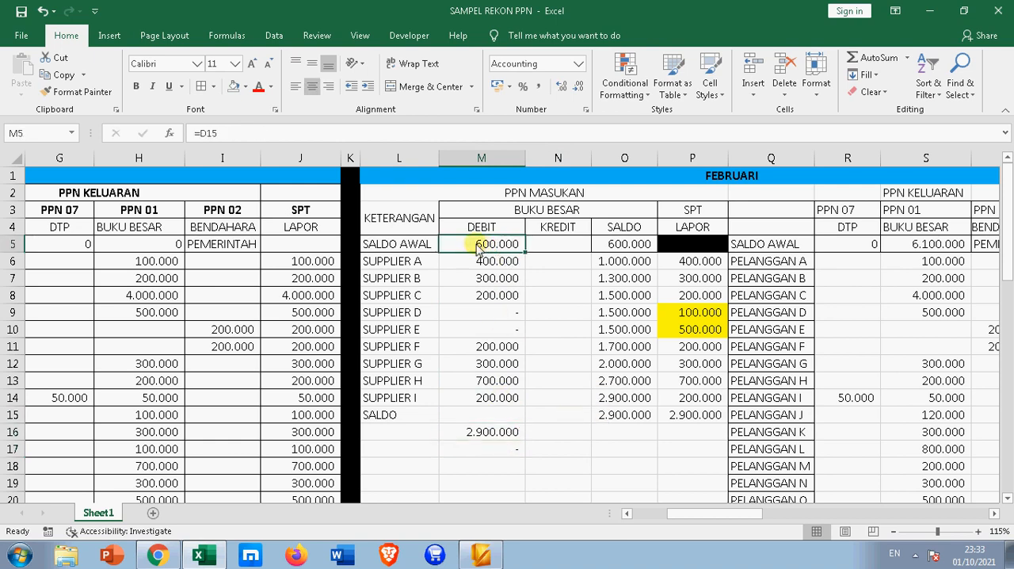
pyautogui.click(495, 434)
pyautogui.moveTo(486, 264); pyautogui.dragTo(501, 405)
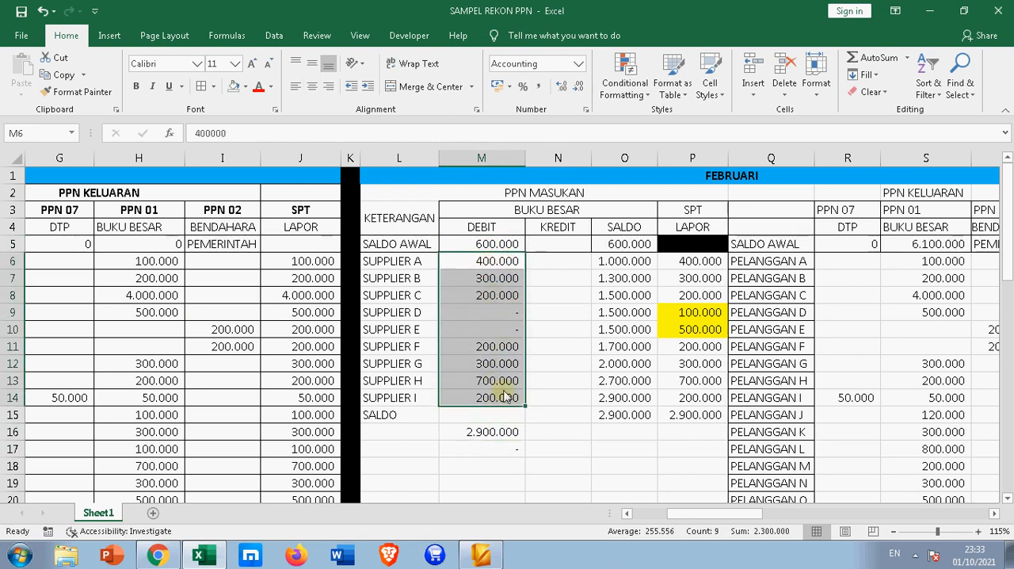
pyautogui.click(498, 244)
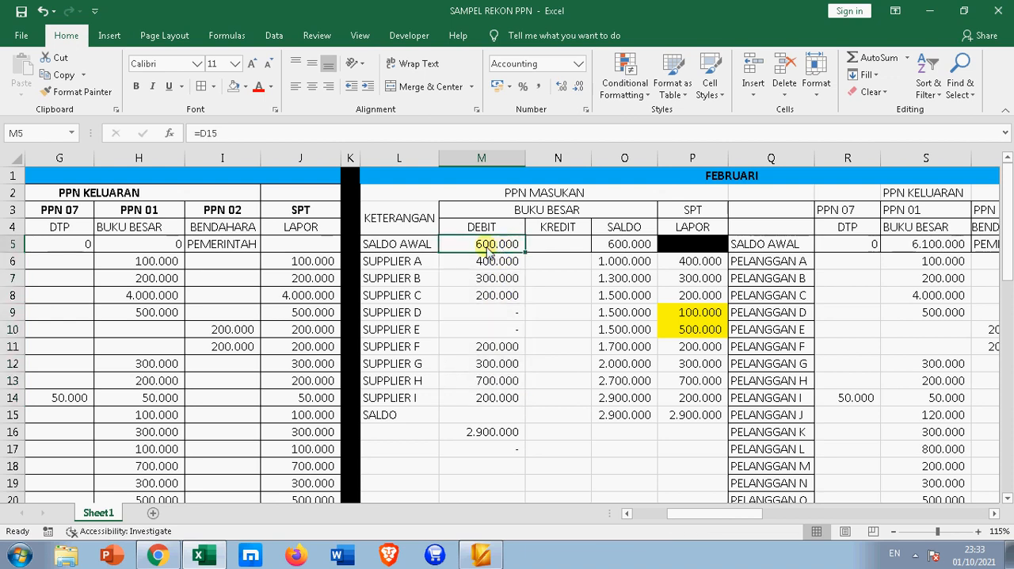
pyautogui.click(404, 264)
pyautogui.click(414, 404)
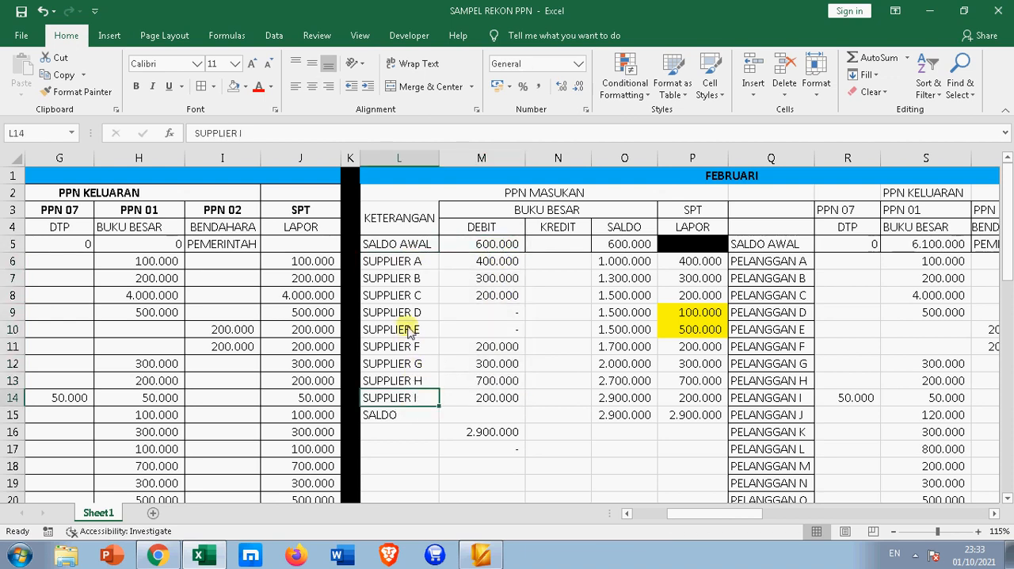
pyautogui.moveTo(409, 315); pyautogui.dragTo(412, 333)
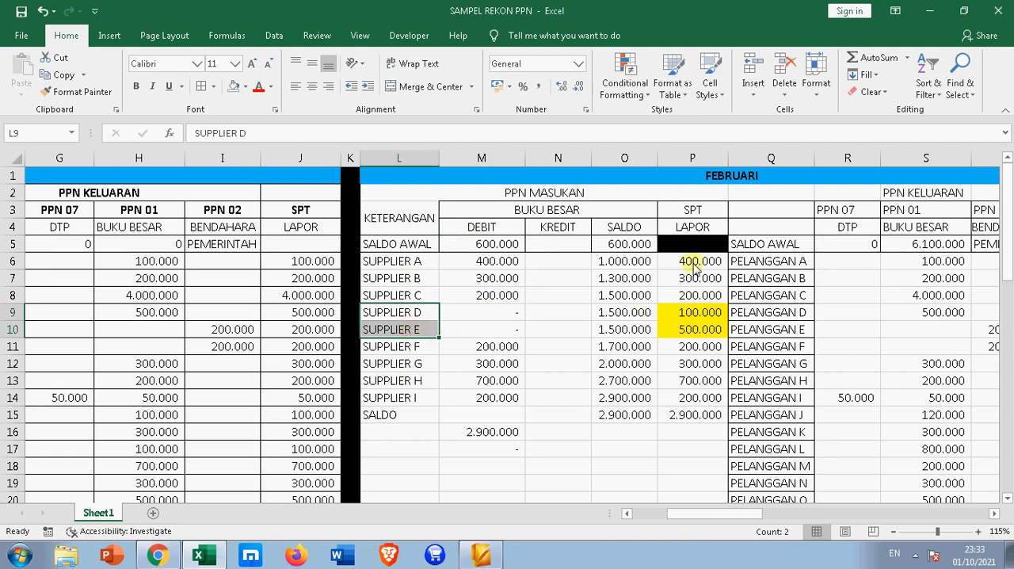
pyautogui.moveTo(703, 316); pyautogui.dragTo(703, 335)
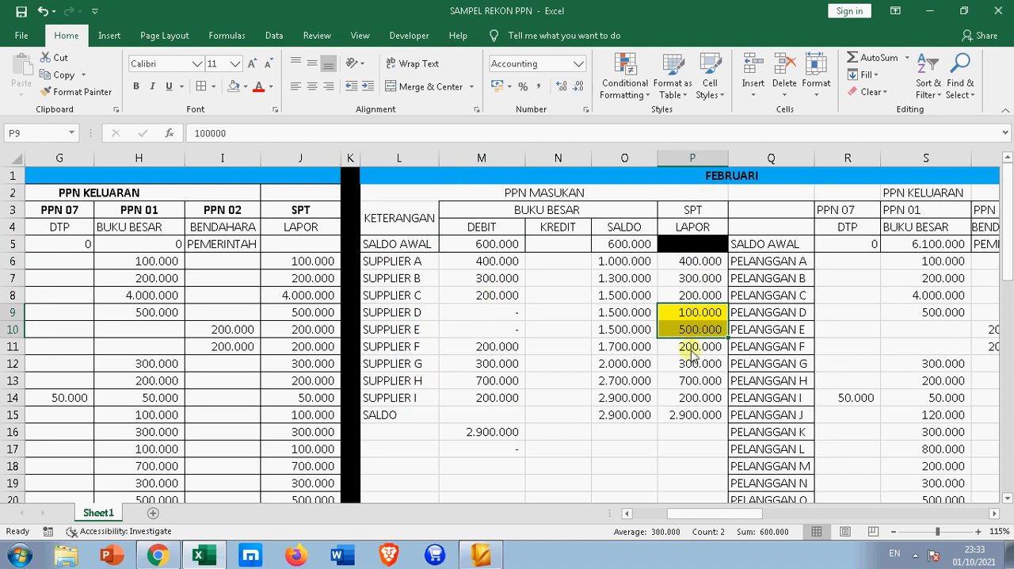
pyautogui.click(691, 416)
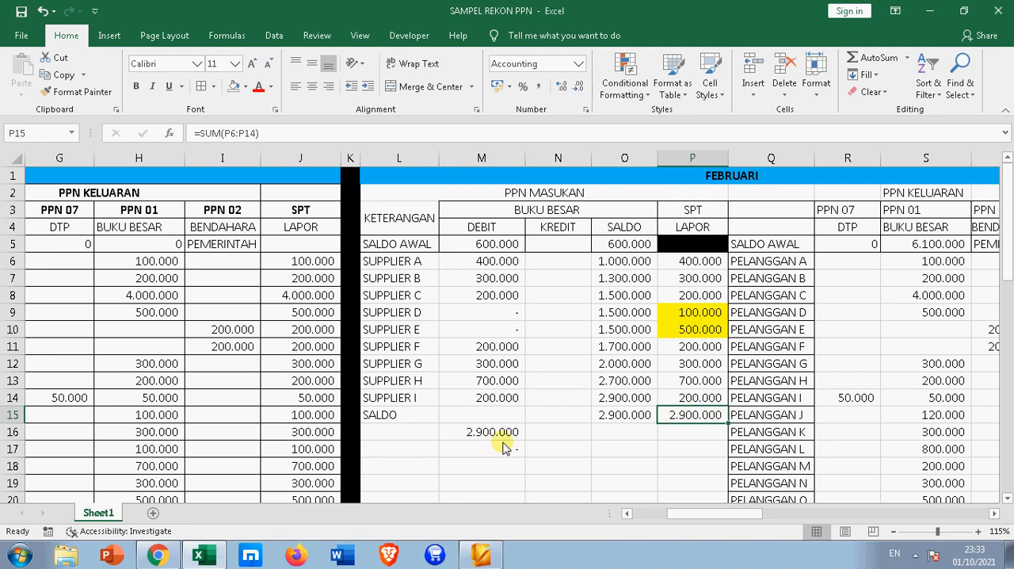
pyautogui.click(497, 248)
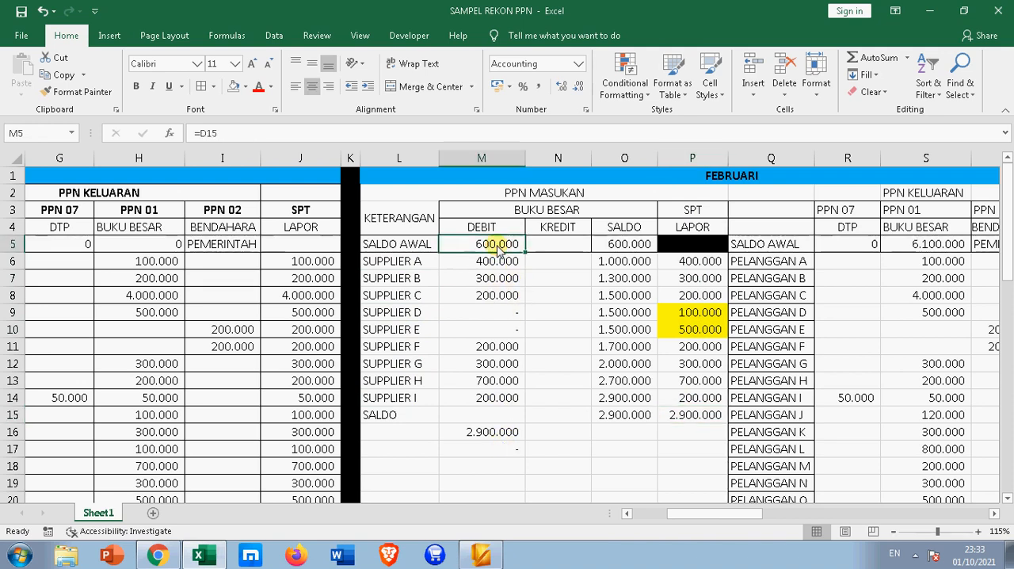
pyautogui.scroll(-5, 608, 455)
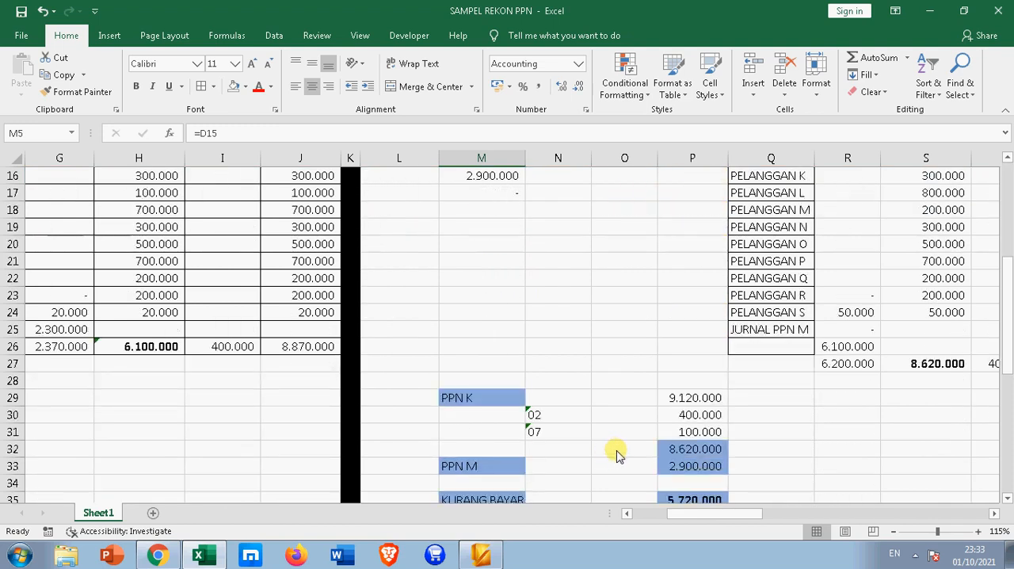
# Inspect the formulas behind the February PPN 01 total in S27 and the JURNAL PPN M entry in R25
pyautogui.moveTo(717, 514)
pyautogui.mouseDown()
pyautogui.moveTo(793, 531)
pyautogui.moveTo(724, 531)
pyautogui.mouseUp()
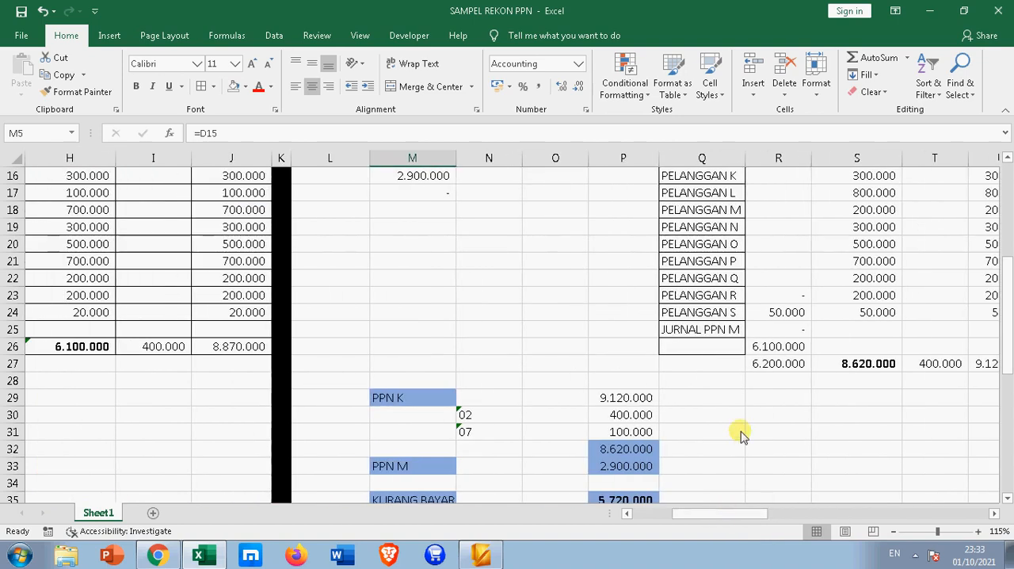
pyautogui.scroll(5, 741, 428)
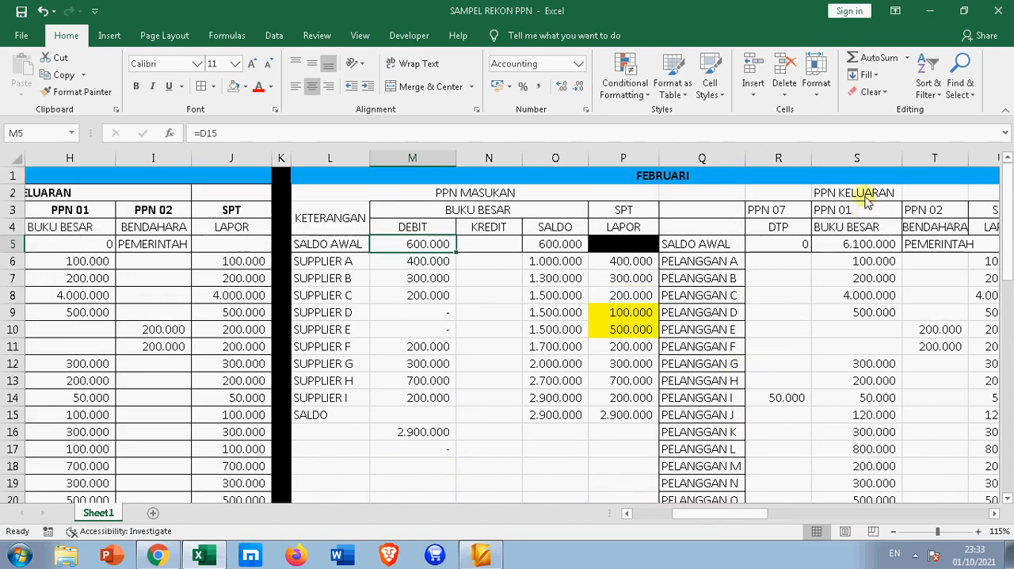
pyautogui.scroll(-3, 866, 202)
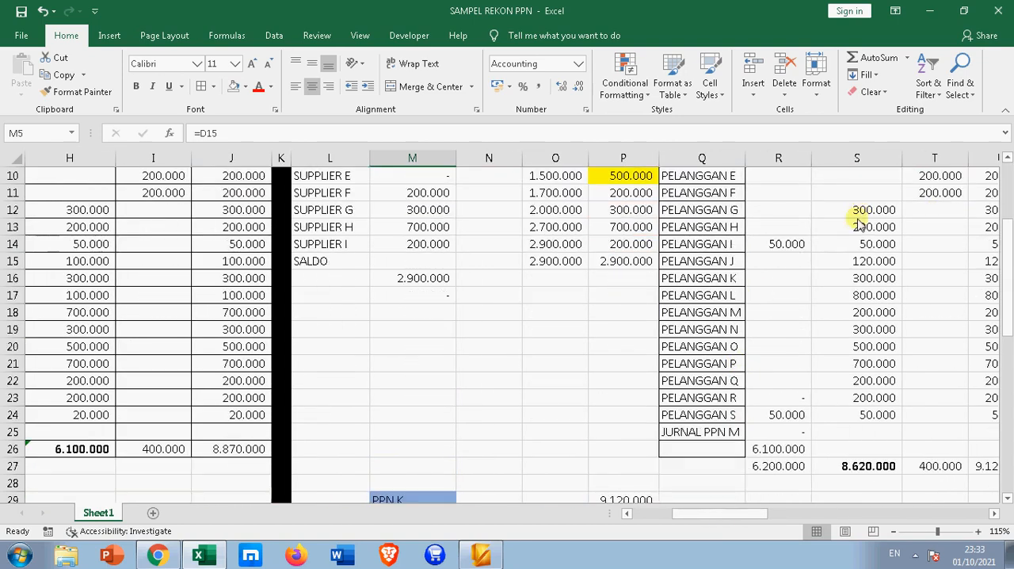
pyautogui.click(854, 464)
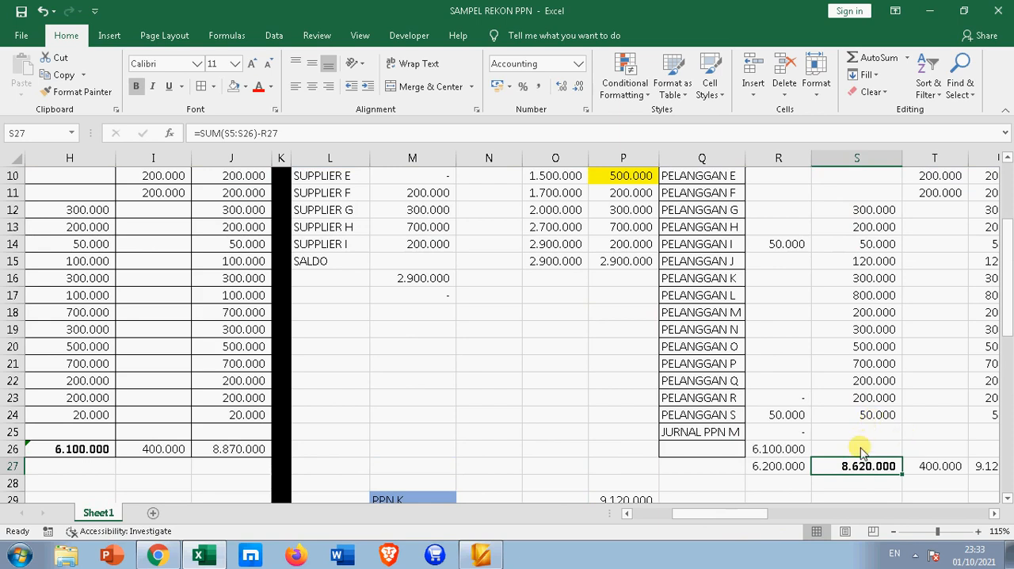
pyautogui.click(788, 434)
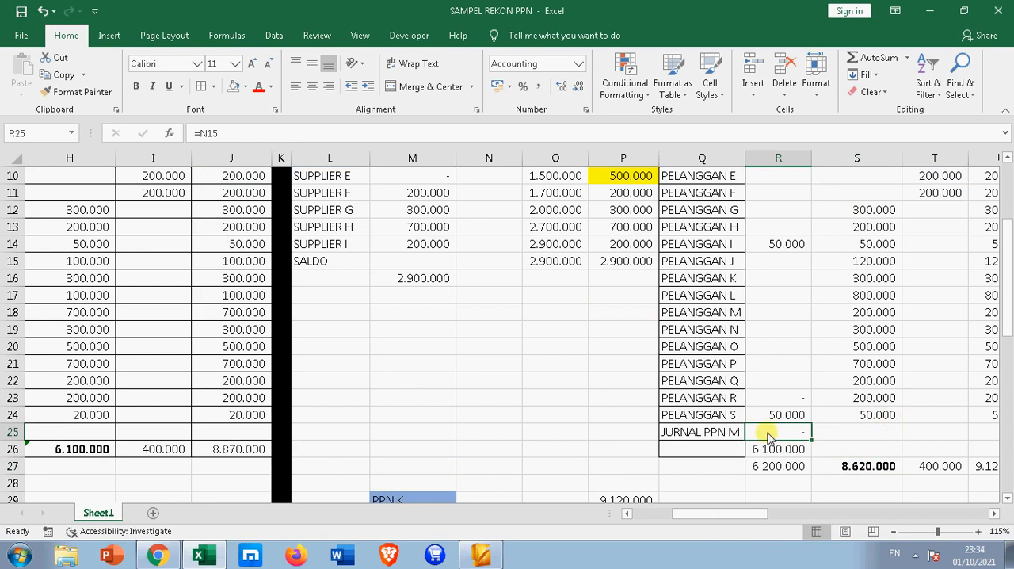
pyautogui.click(367, 133)
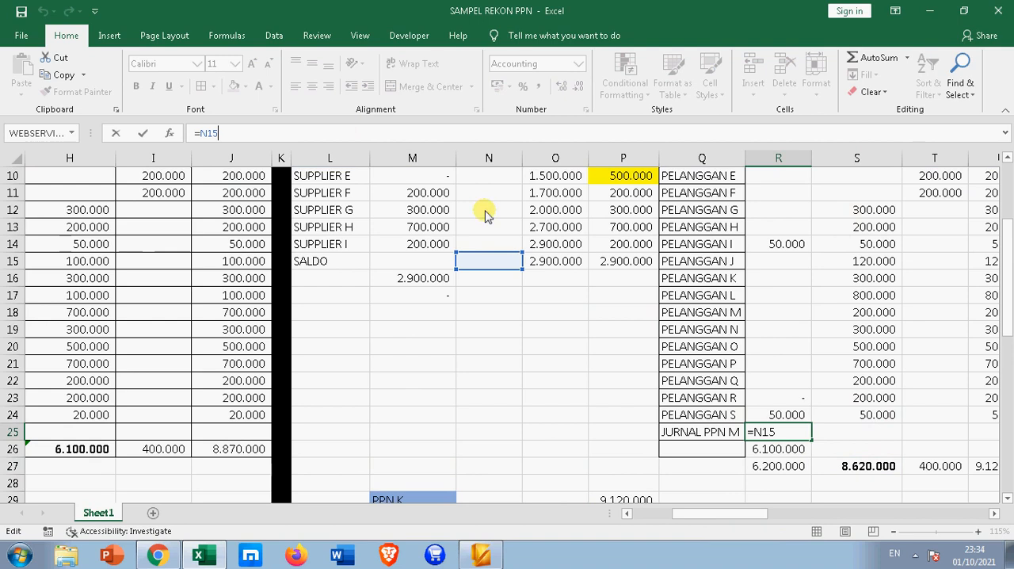
pyautogui.press('Return')
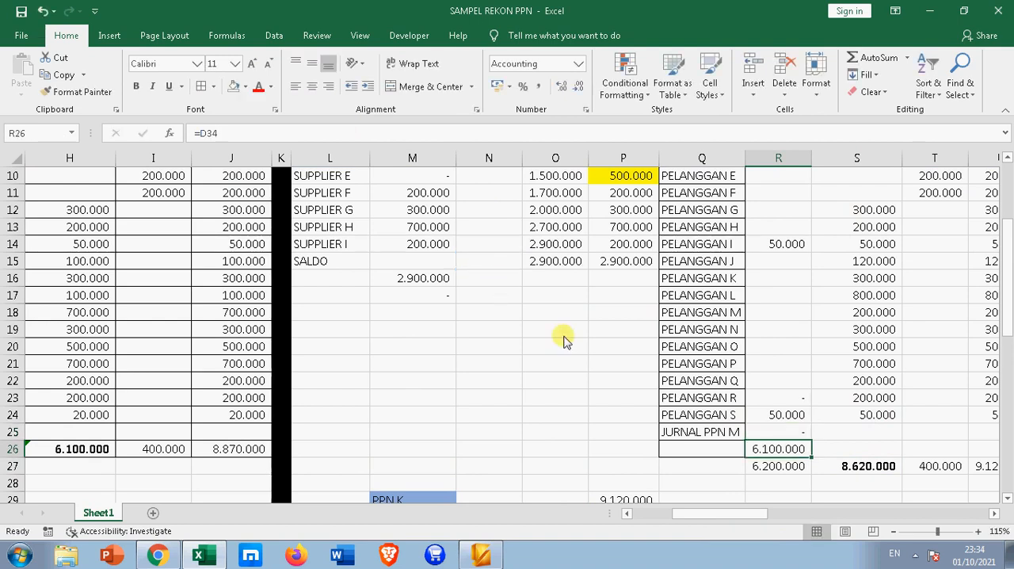
# Make the February output VAT SPT total in U27 bold
pyautogui.scroll(-3, 587, 369)
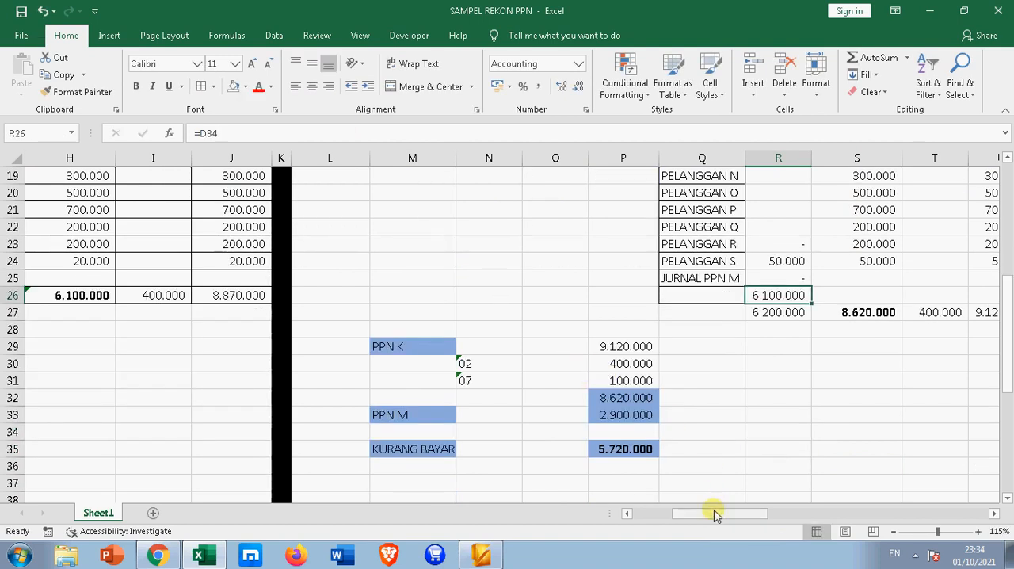
pyautogui.moveTo(716, 513); pyautogui.dragTo(725, 513)
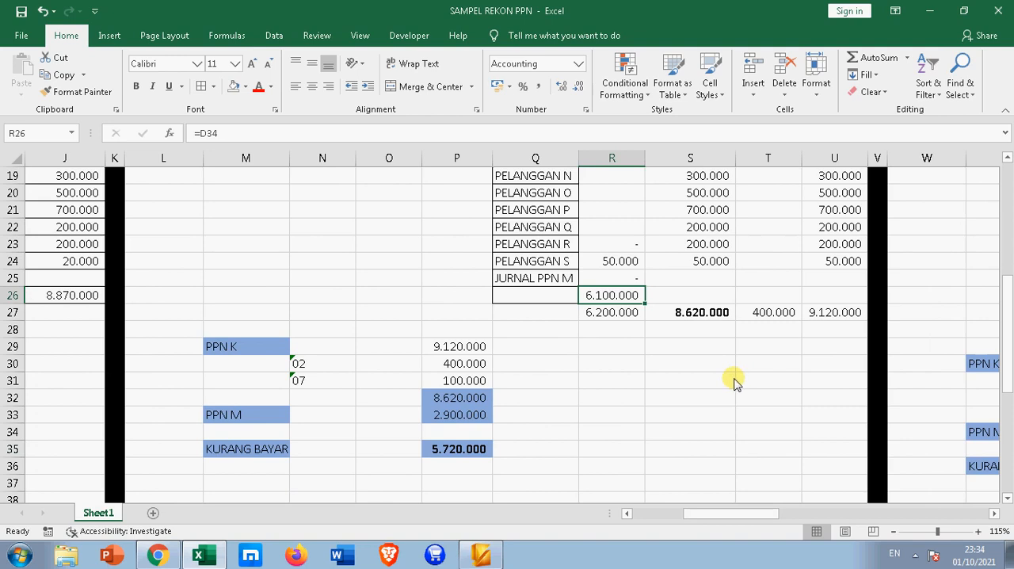
pyautogui.scroll(6, 736, 384)
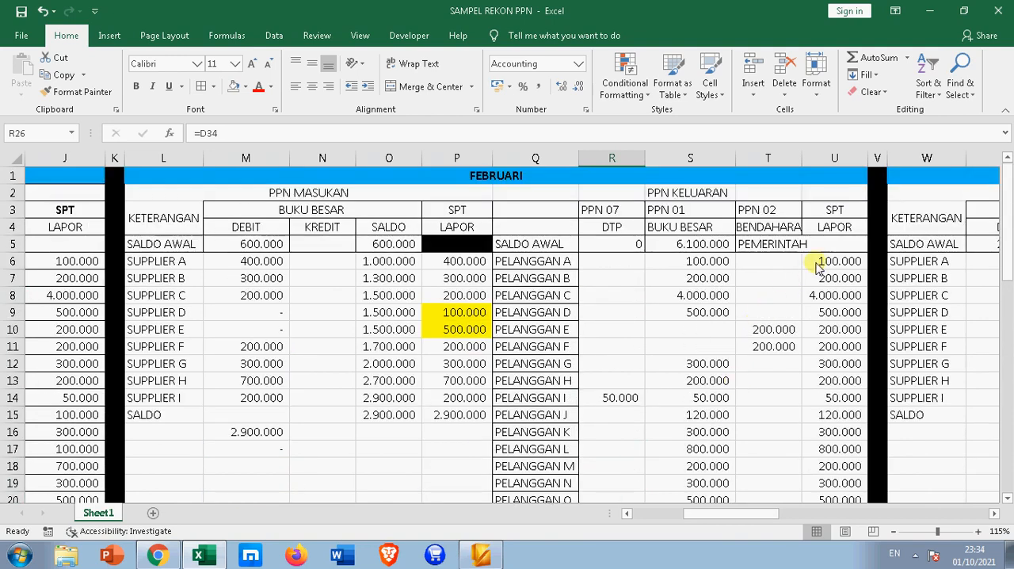
pyautogui.scroll(-4, 824, 269)
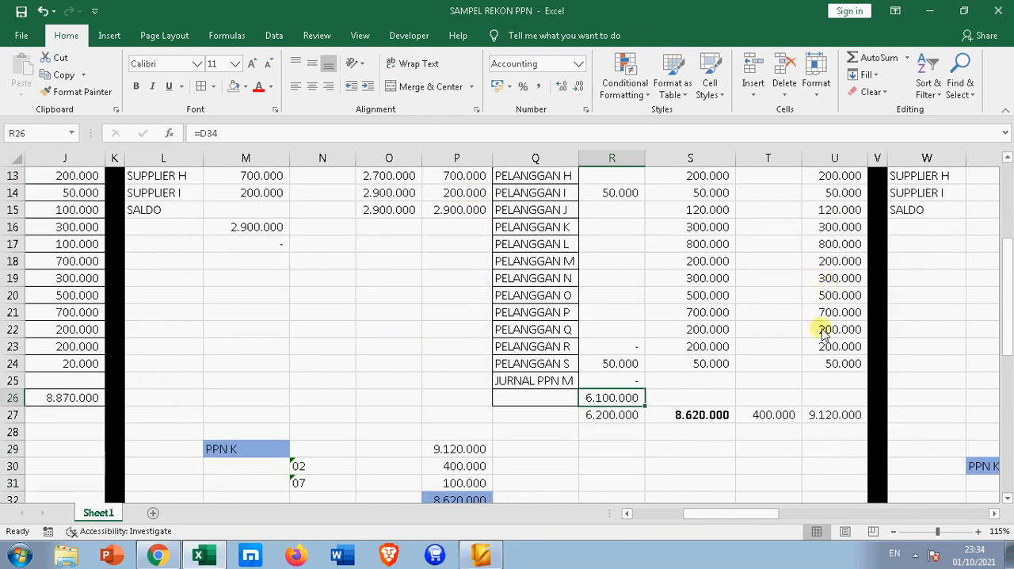
pyautogui.scroll(3, 826, 416)
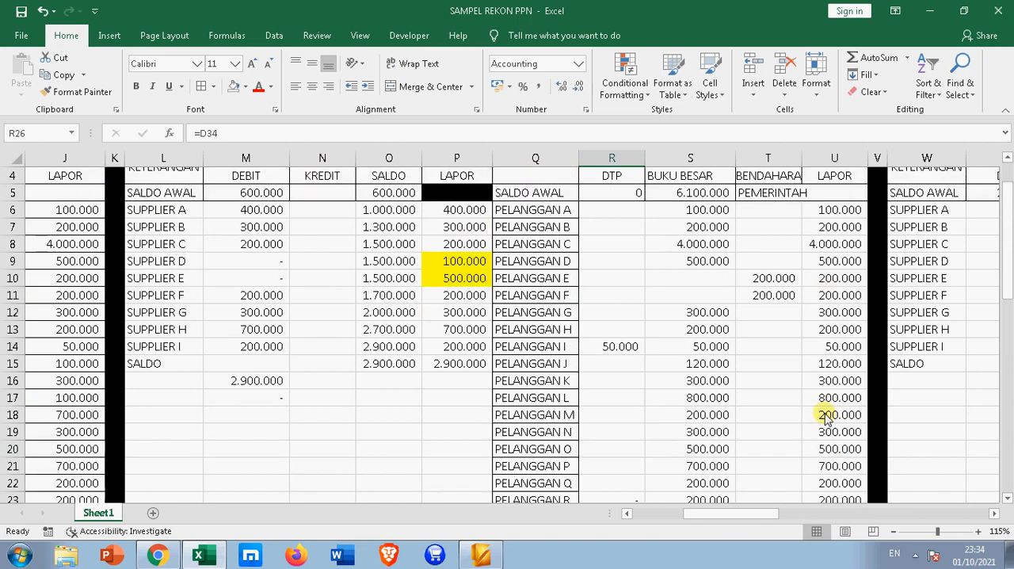
pyautogui.scroll(-3, 826, 416)
pyautogui.click(824, 417)
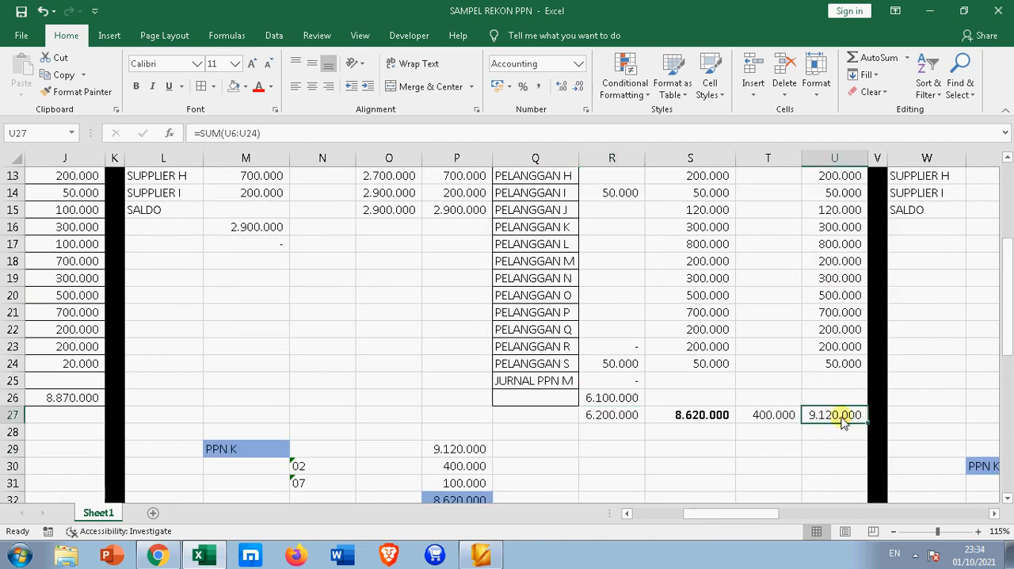
pyautogui.click(135, 85)
# Make the February PPN K label in M29 bold and autofit the width of column U
pyautogui.scroll(-2, 315, 383)
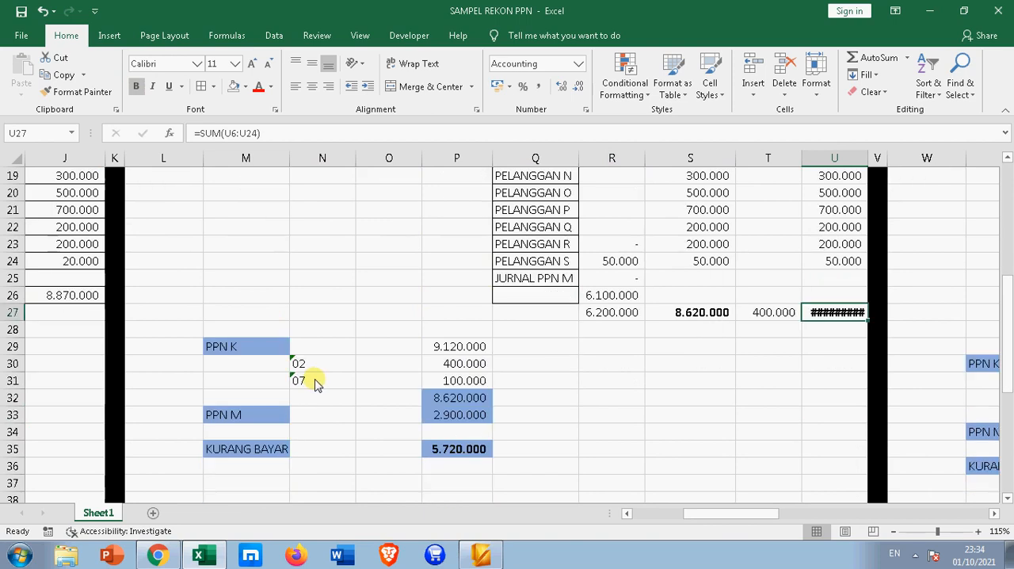
pyautogui.click(264, 346)
pyautogui.click(136, 86)
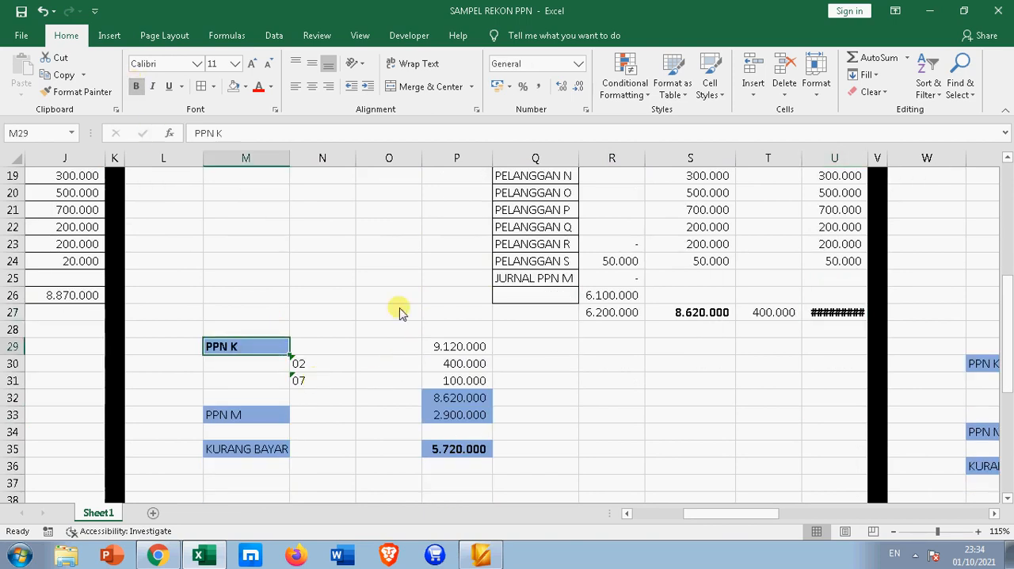
pyautogui.click(468, 349)
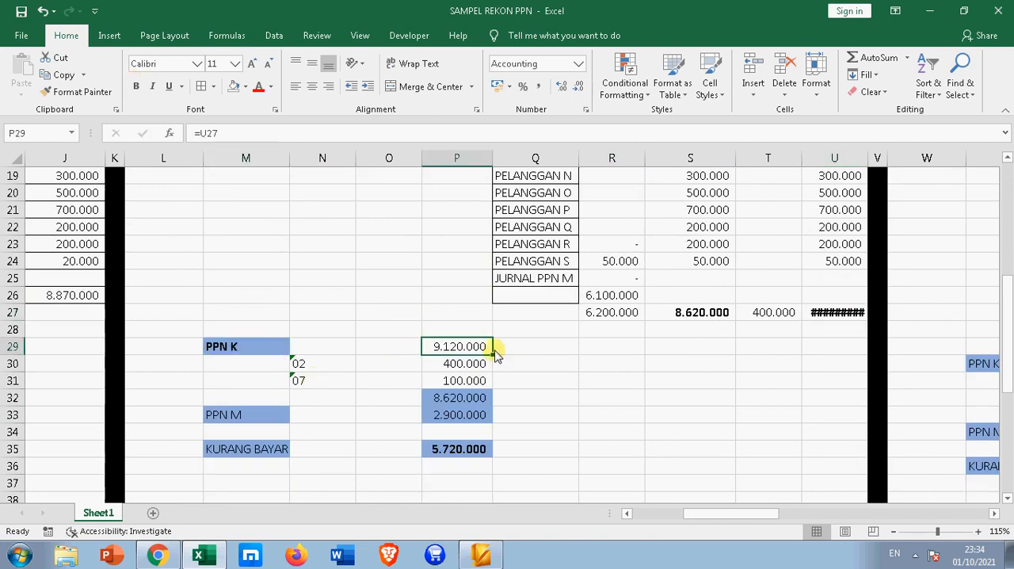
pyautogui.doubleClick(869, 158)
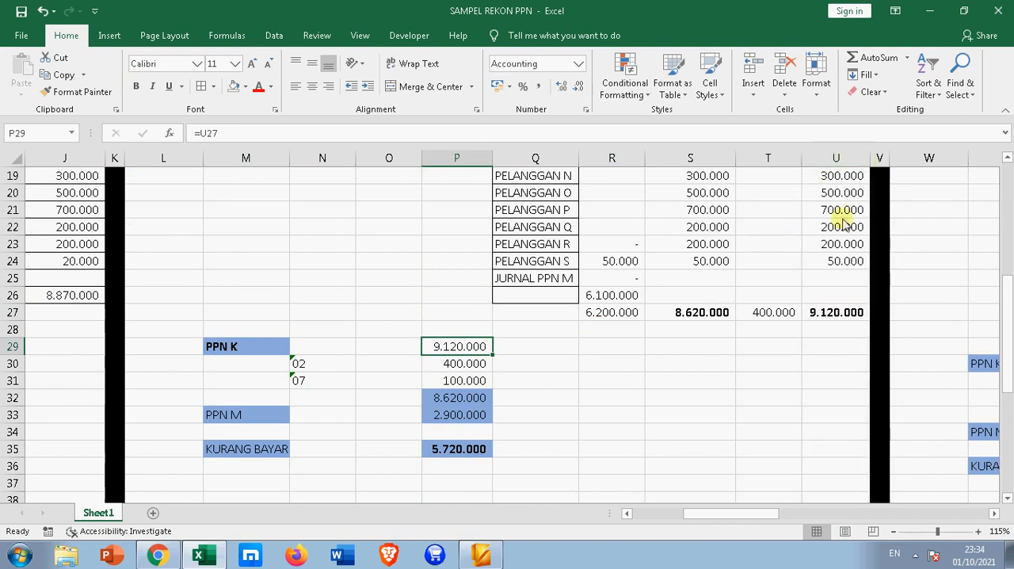
# Compare the 02 and 07 deductions in P30:P31 with the PPN 02 total in T27 and the PPN 07 amounts in R14 and R24
pyautogui.click(323, 367)
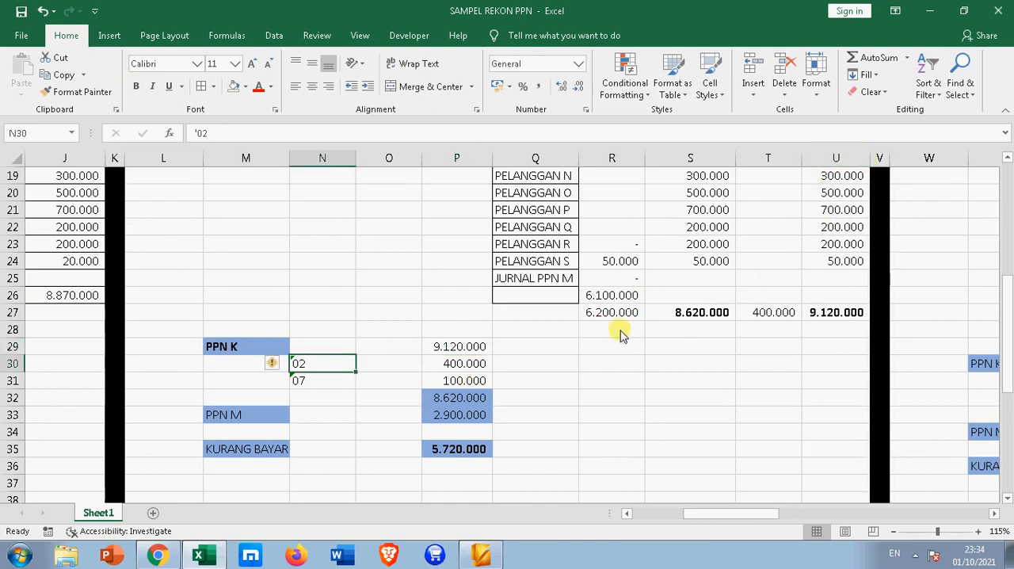
pyautogui.scroll(3, 622, 334)
pyautogui.click(614, 247)
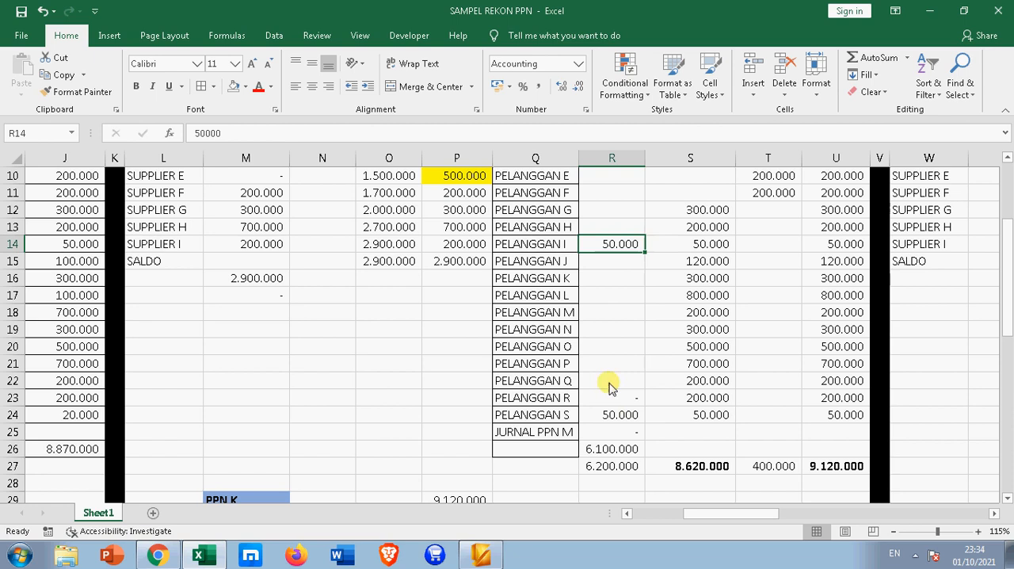
pyautogui.click(607, 414)
pyautogui.scroll(-4, 546, 428)
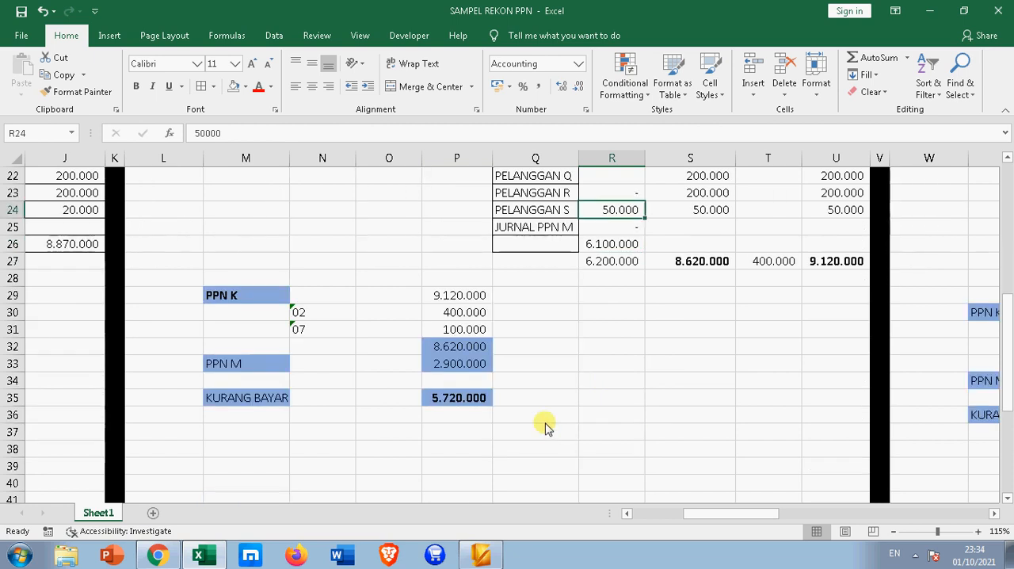
pyautogui.click(453, 326)
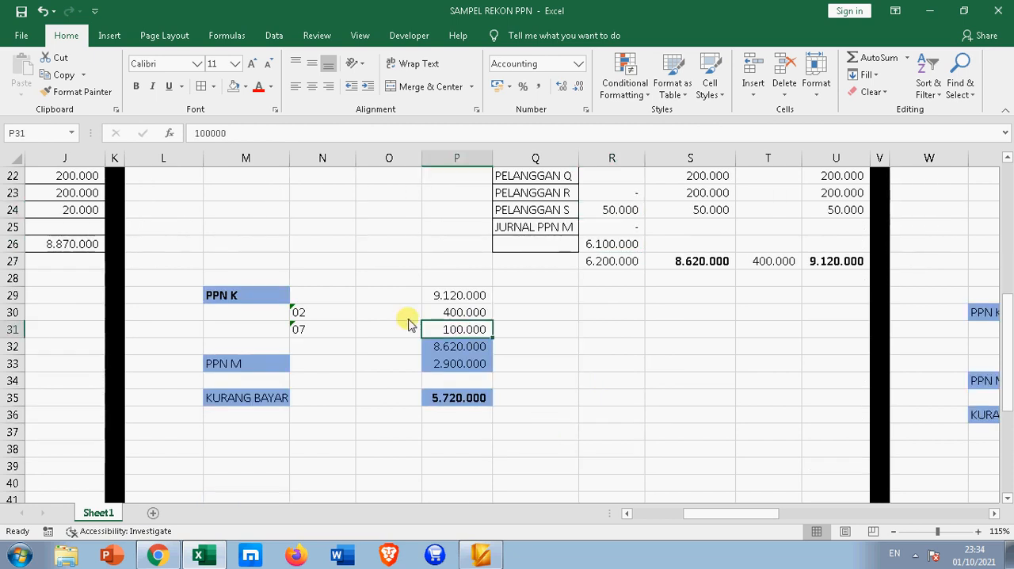
pyautogui.click(455, 314)
pyautogui.click(756, 268)
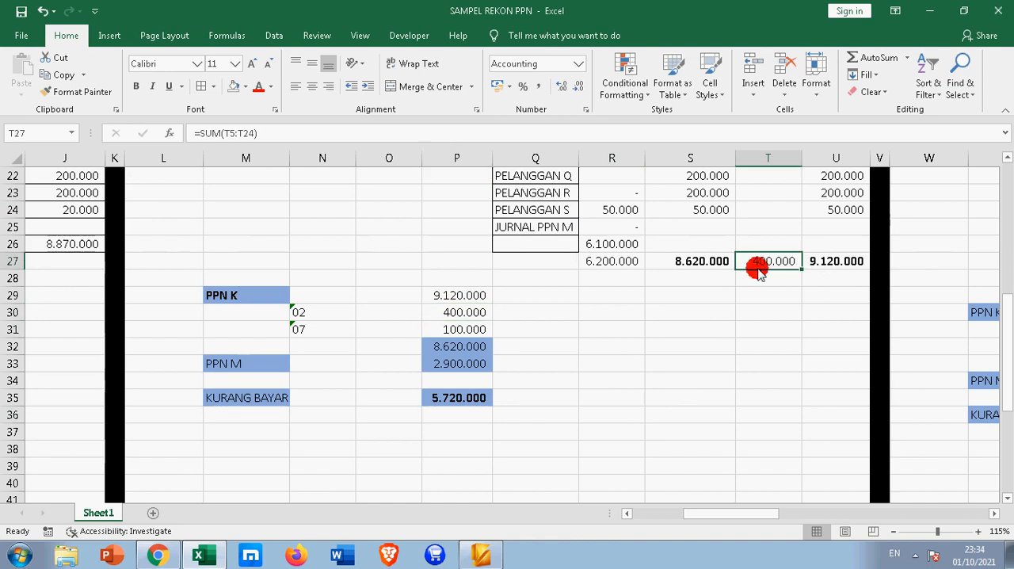
# Make the net output VAT in P32 and the PPN M amount in P33 bold
pyautogui.click(434, 342)
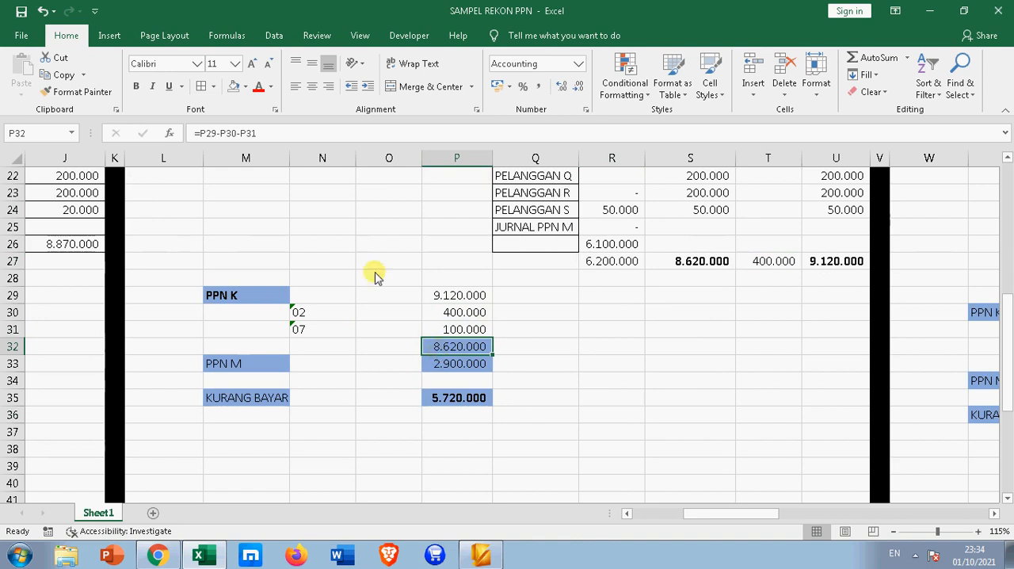
pyautogui.click(135, 85)
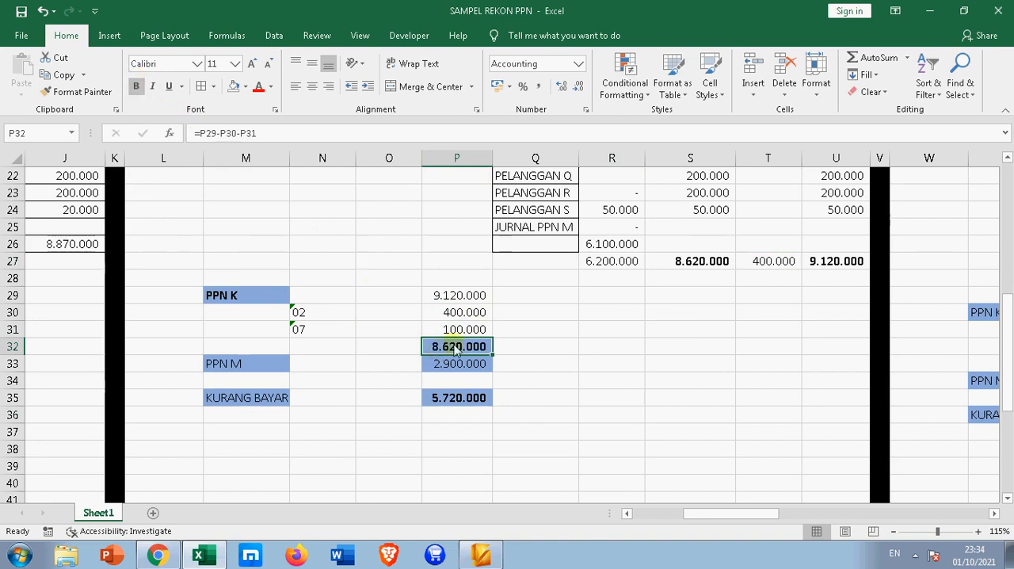
pyautogui.click(430, 363)
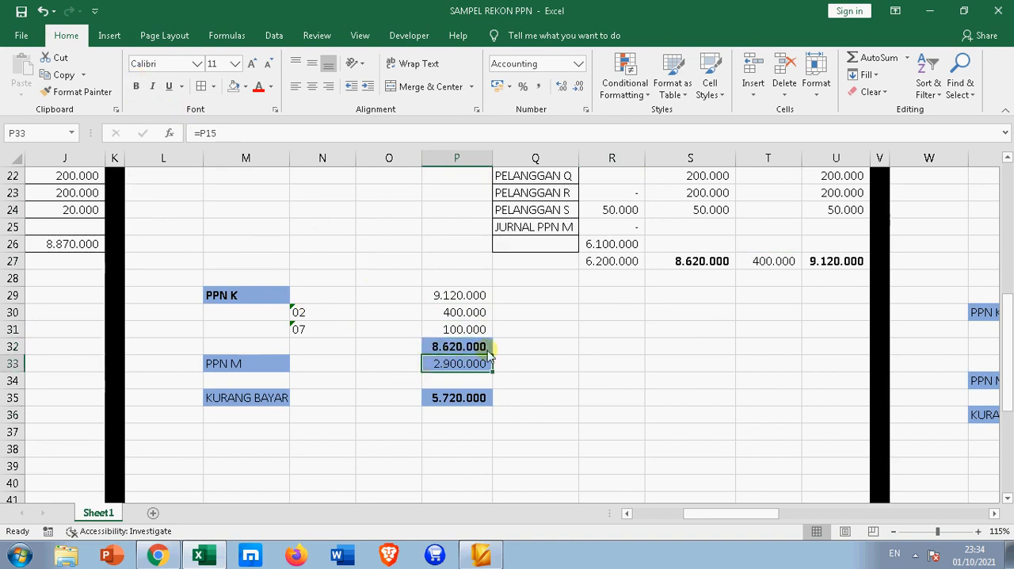
pyautogui.scroll(1, 489, 356)
pyautogui.scroll(4, 489, 356)
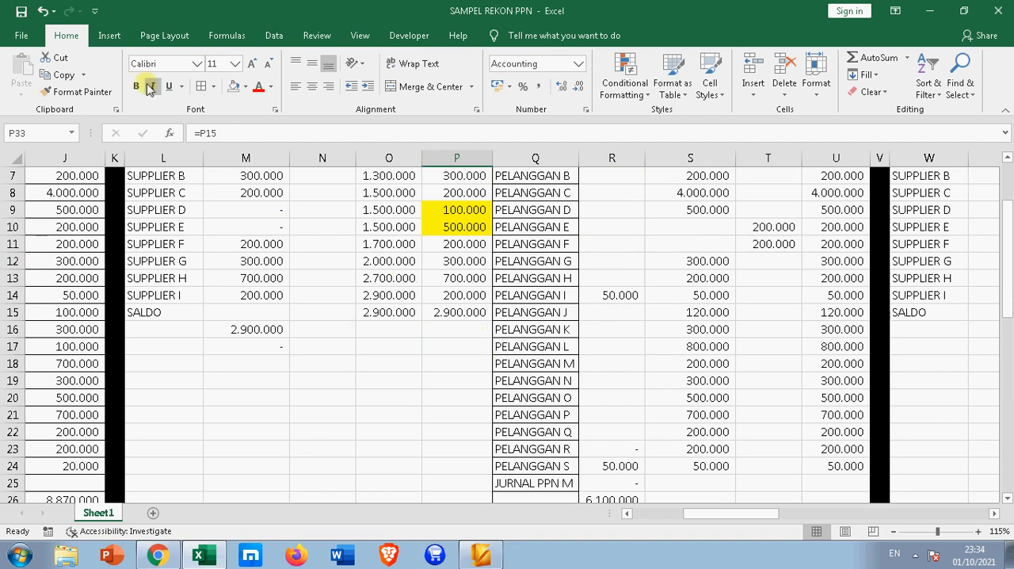
pyautogui.scroll(-6, 403, 321)
# Check the ledger debits in M6:M14 and highlighted SPT amounts in P9:P10, and trace the PPN M amount in P33 to the total in P15
pyautogui.scroll(6, 444, 340)
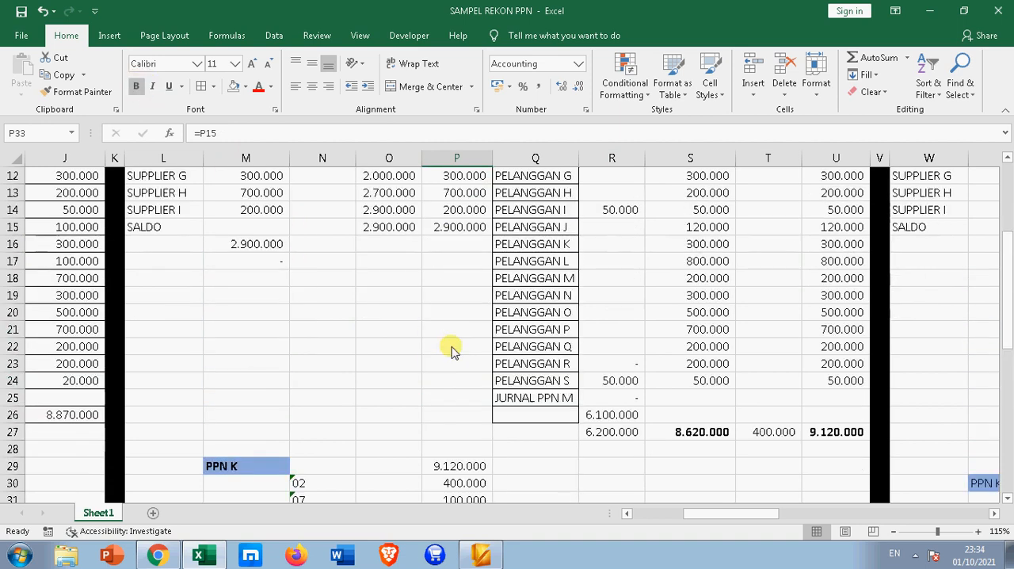
pyautogui.scroll(2, 458, 337)
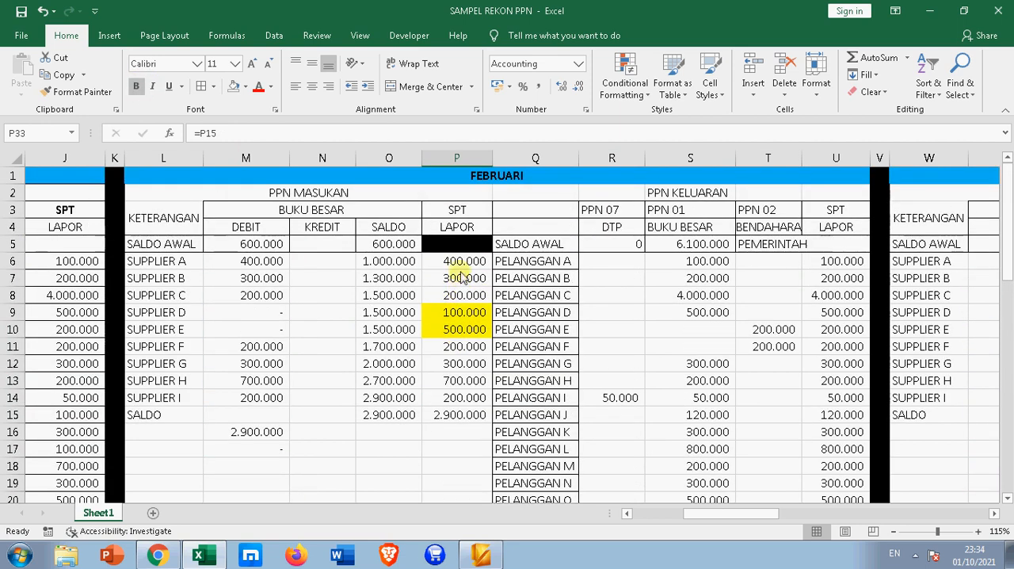
pyautogui.moveTo(254, 261); pyautogui.dragTo(255, 396)
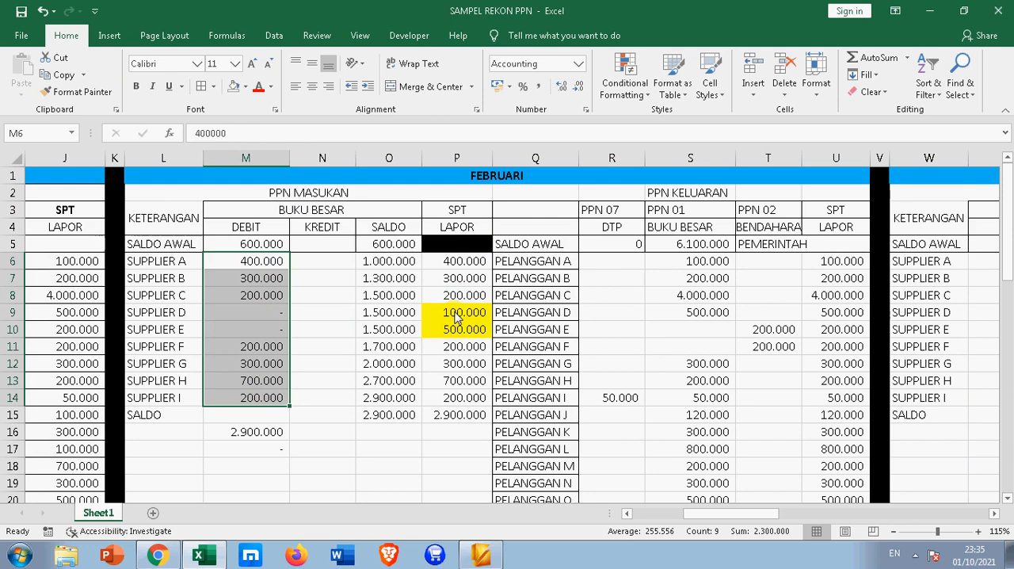
pyautogui.moveTo(456, 317); pyautogui.dragTo(454, 339)
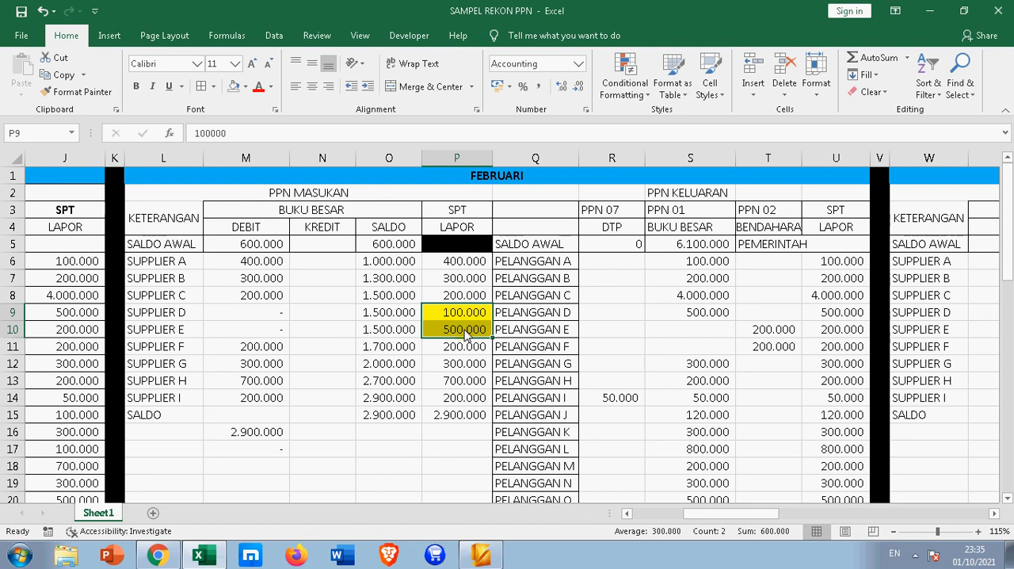
pyautogui.scroll(-3, 465, 332)
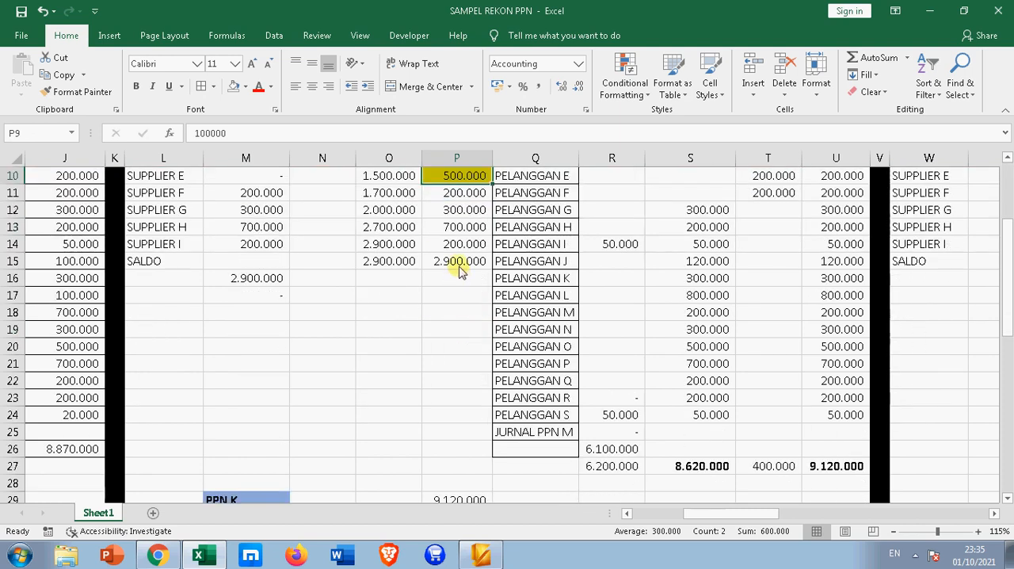
pyautogui.click(460, 265)
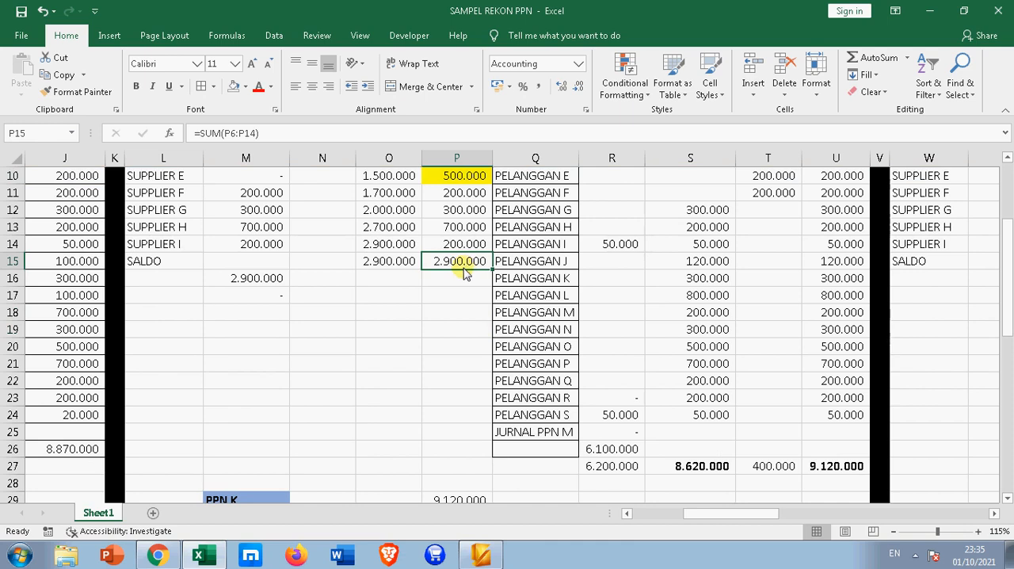
pyautogui.scroll(-5, 462, 333)
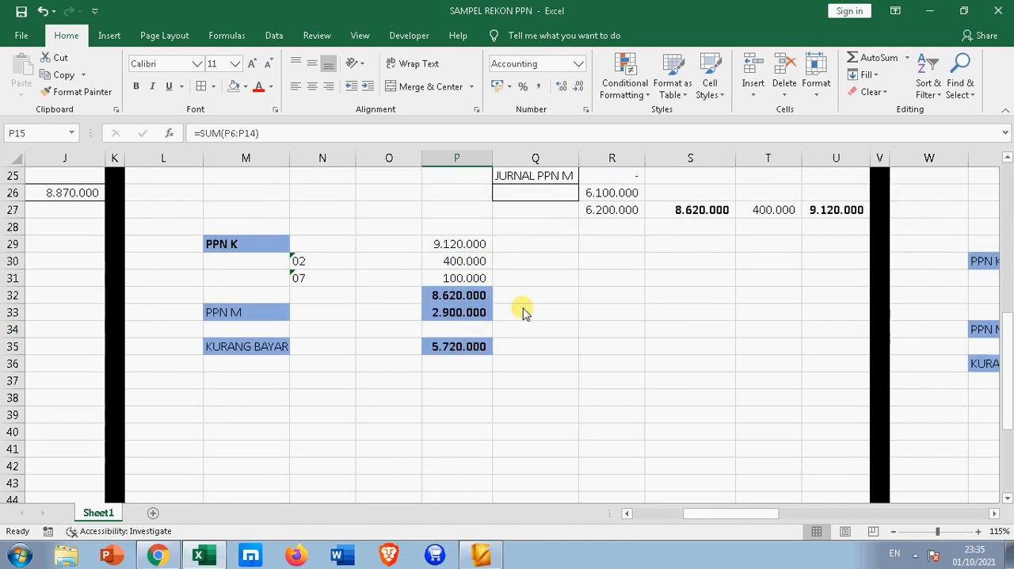
pyautogui.press('Down')
pyautogui.scroll(-4, 424, 376)
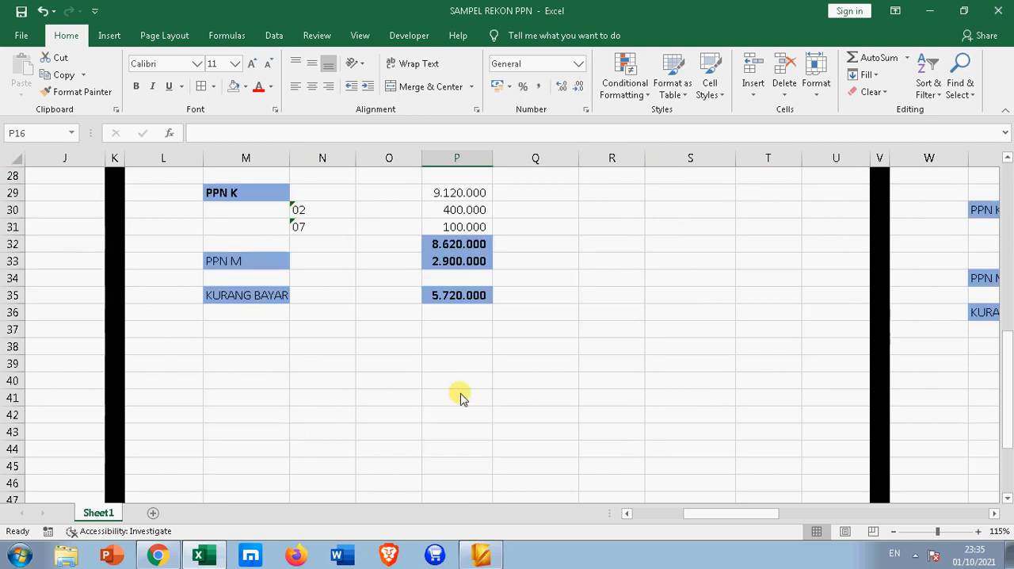
pyautogui.click(460, 261)
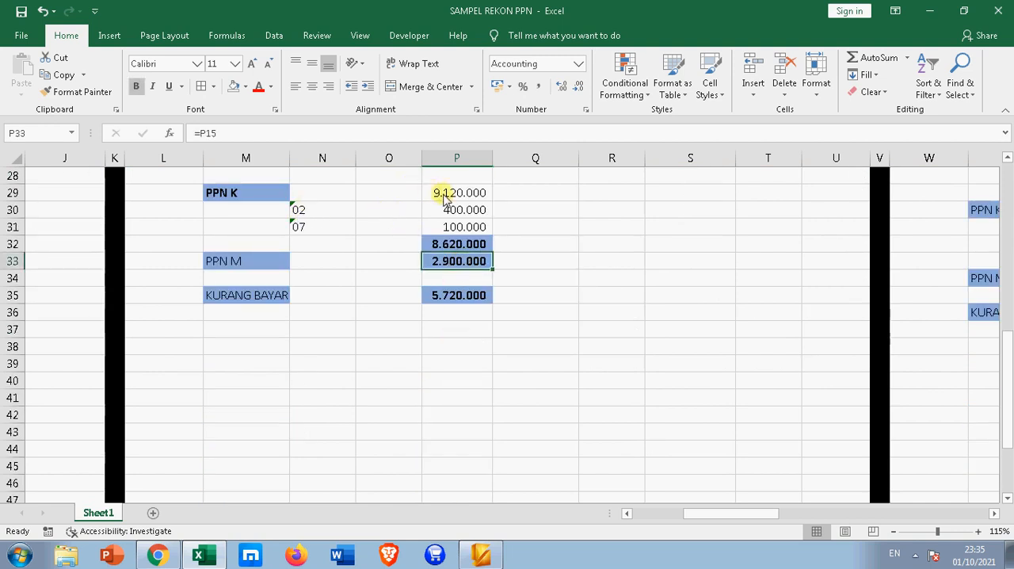
# Make the February PPN M label in M33 and KURANG BAYAR label in M35 bold, and autofit column M
pyautogui.click(428, 248)
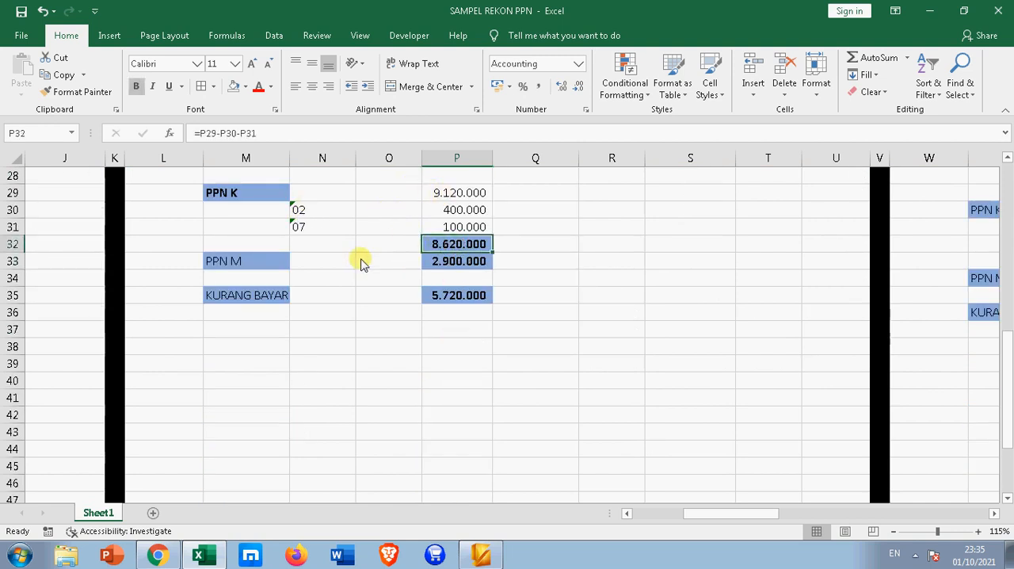
pyautogui.click(252, 262)
pyautogui.click(141, 89)
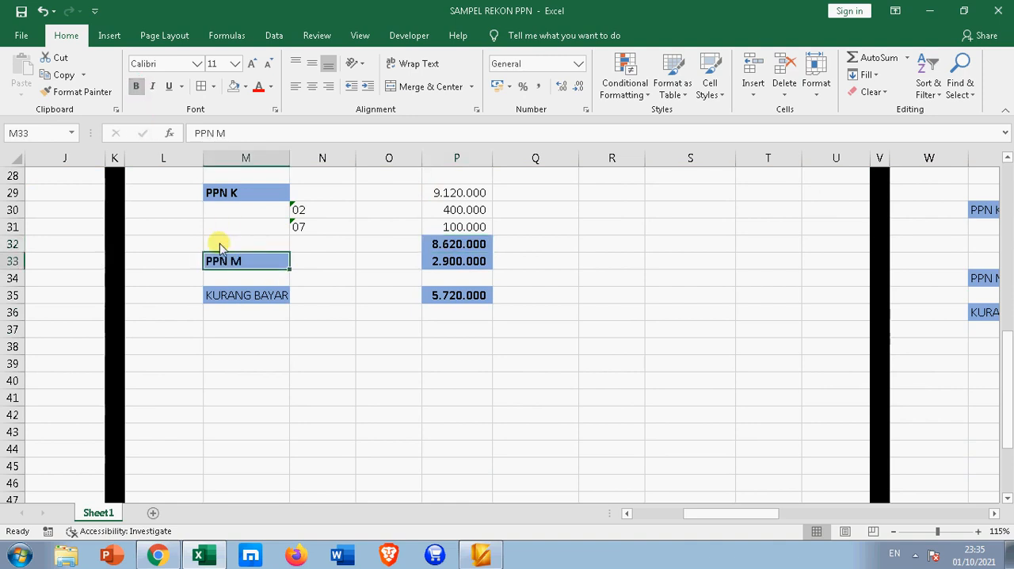
pyautogui.click(252, 293)
pyautogui.click(141, 90)
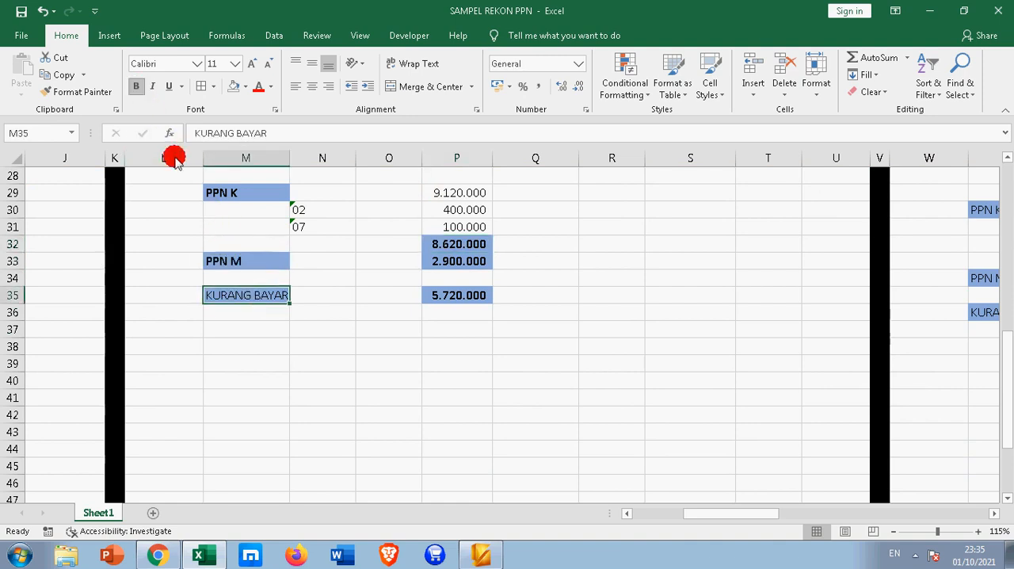
pyautogui.doubleClick(290, 159)
# Compare the February KURANG BAYAR amount in P35 with the PPN 01 ledger total in S27
pyautogui.click(463, 300)
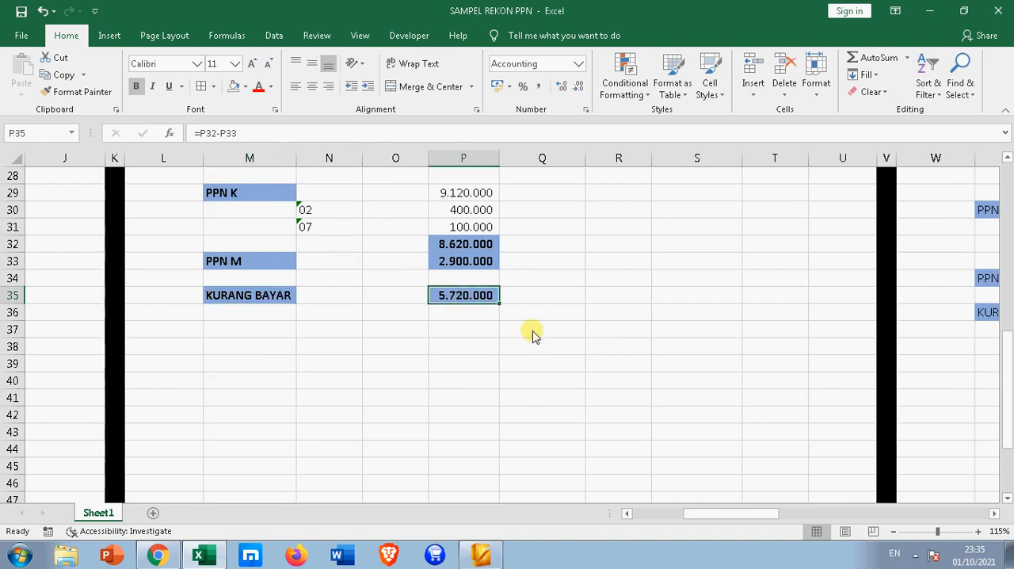
pyautogui.scroll(5, 678, 299)
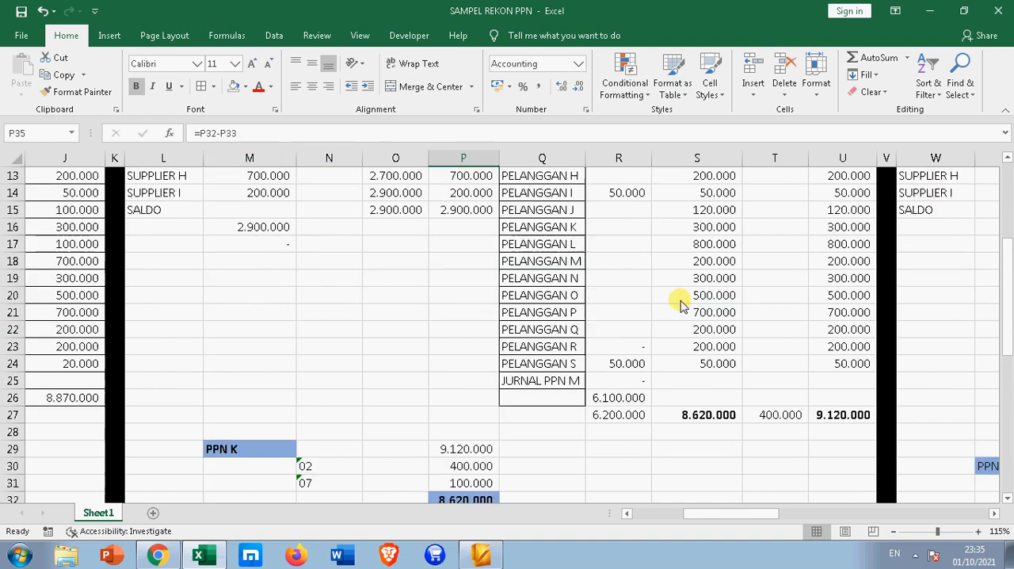
pyautogui.click(713, 420)
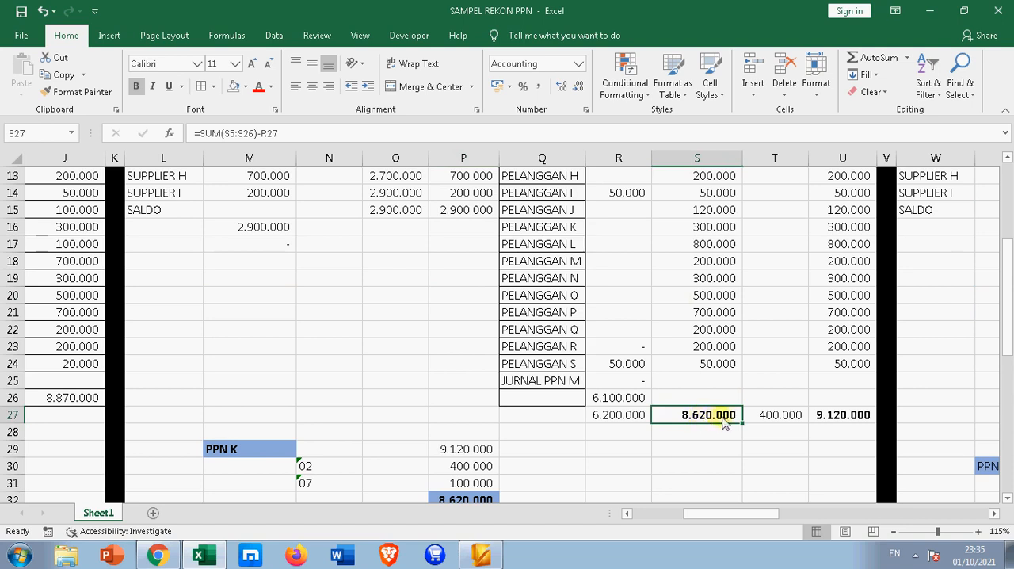
pyautogui.scroll(-2, 718, 422)
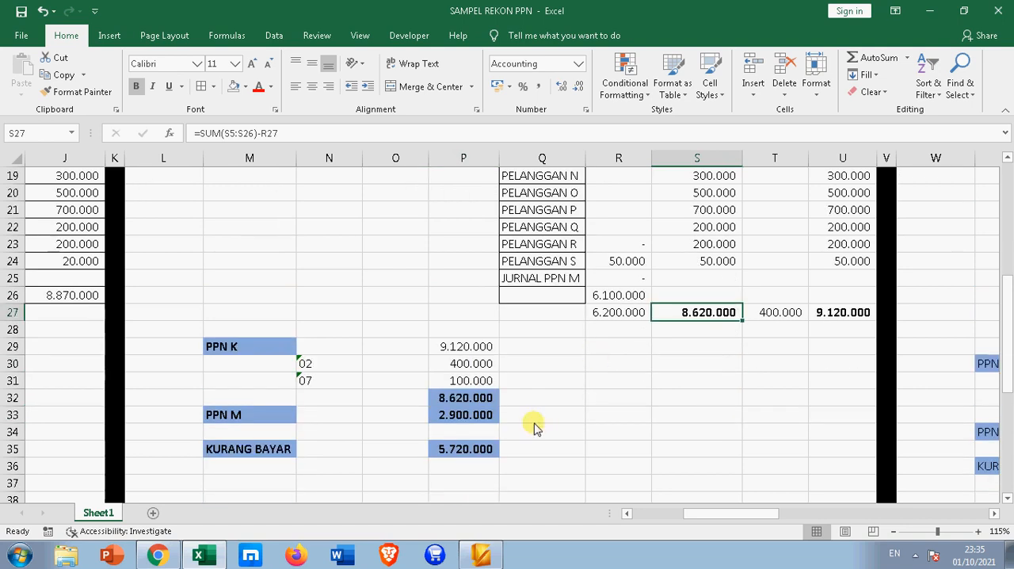
pyautogui.scroll(4, 662, 421)
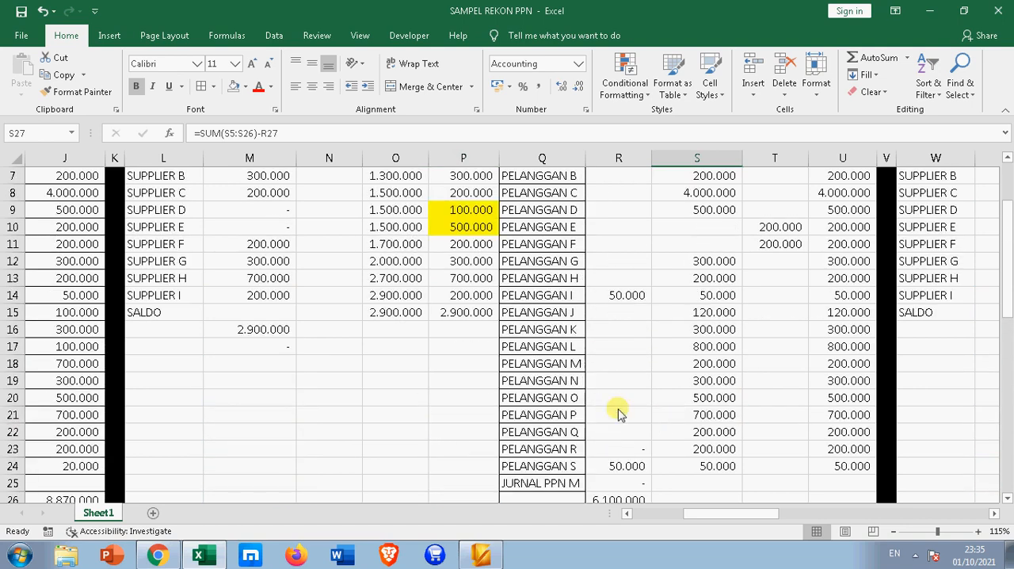
pyautogui.scroll(1, 329, 339)
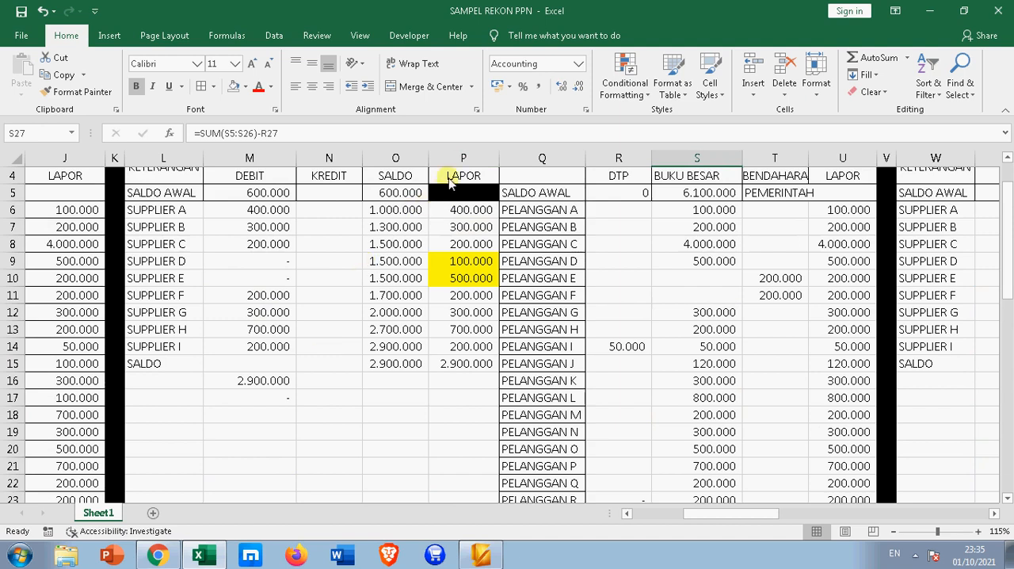
# Enter 2.900.000 as the February input VAT credit on the SALDO row in N15
pyautogui.click(457, 364)
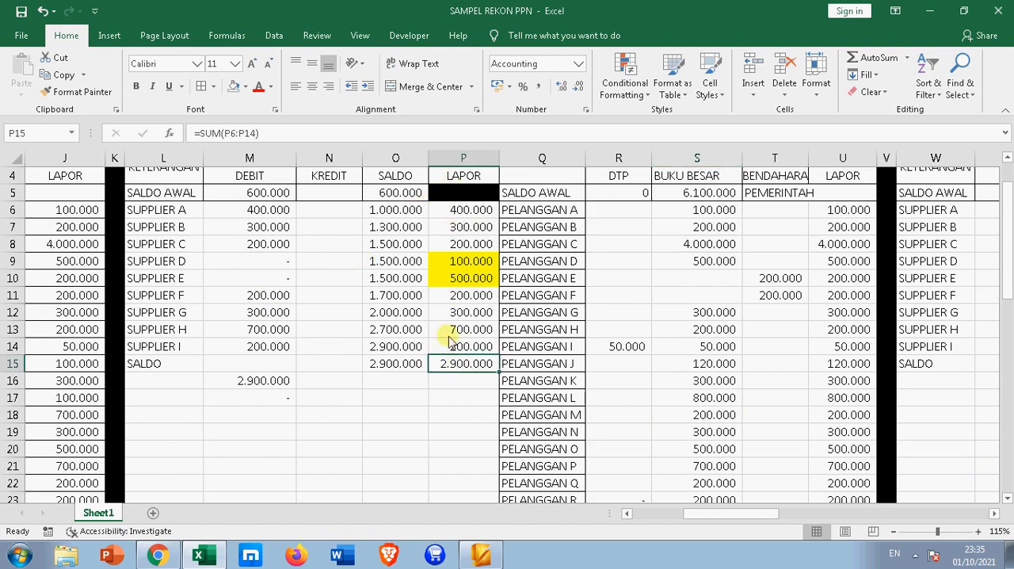
pyautogui.click(318, 364)
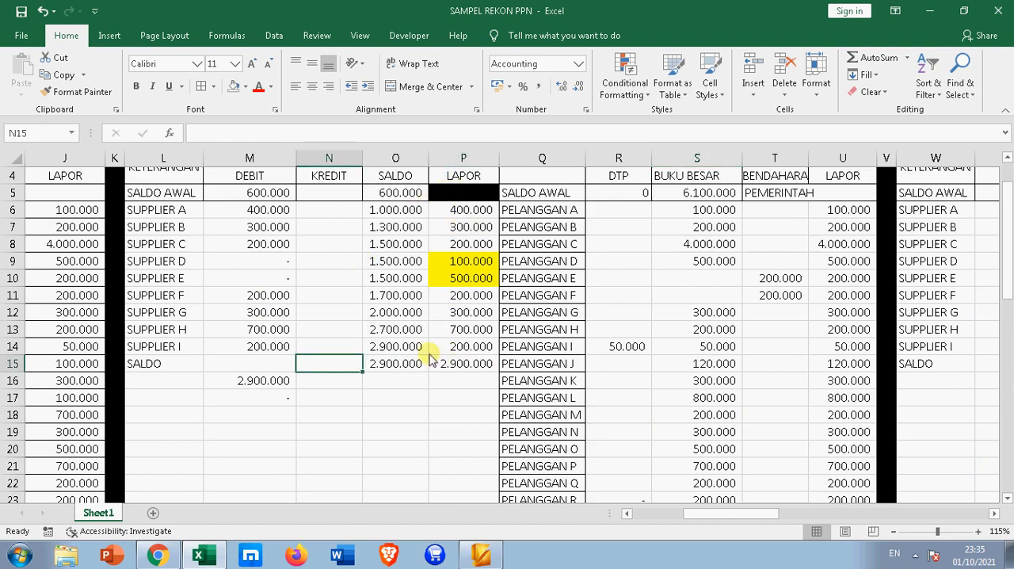
pyautogui.write('29')
pyautogui.write('000')
pyautogui.press('Return')
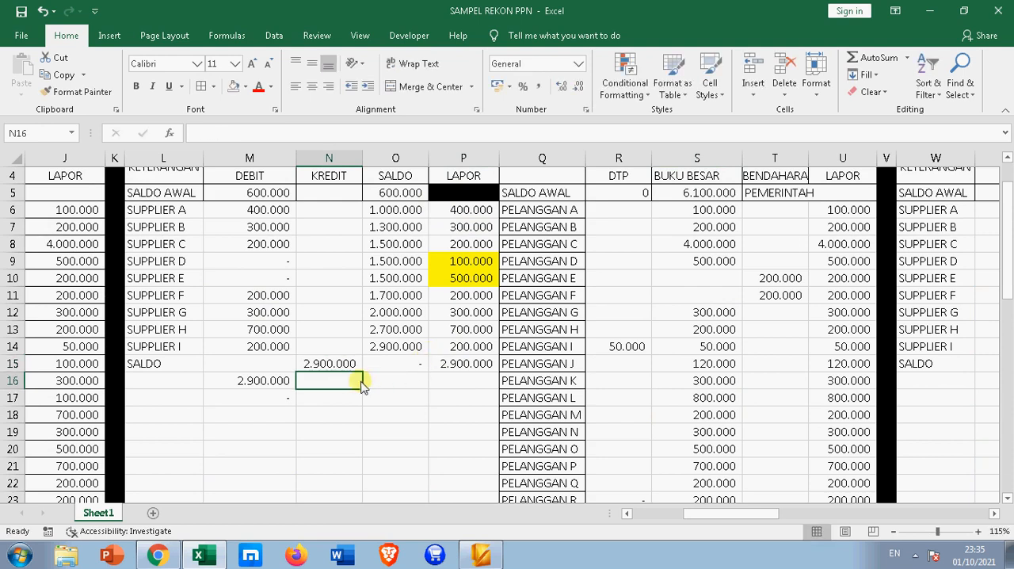
# Fill the debit total formula from M16 across to N16 and check the closing balance formula in O15
pyautogui.click(278, 380)
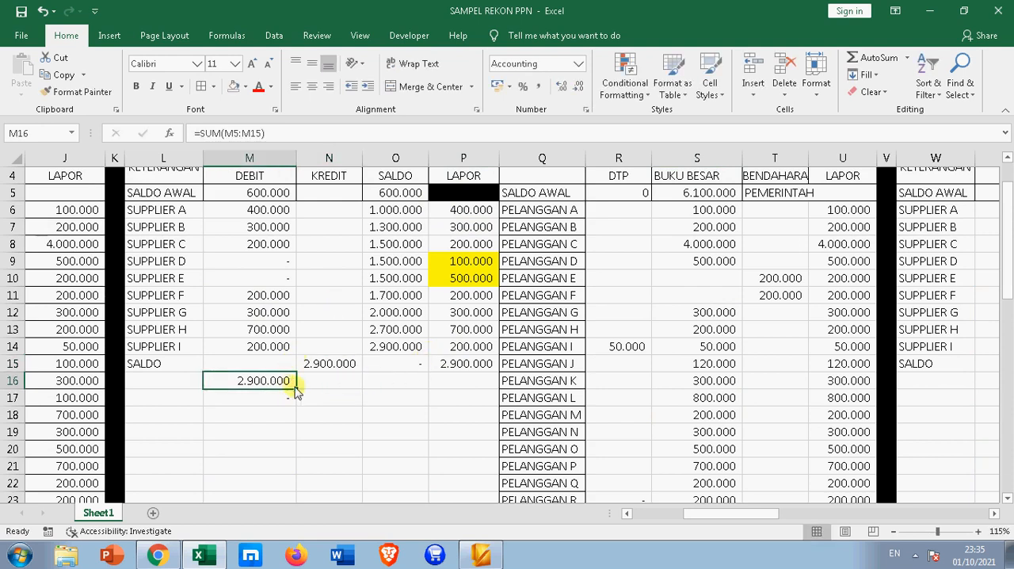
pyautogui.moveTo(296, 388); pyautogui.dragTo(352, 386)
pyautogui.click(376, 429)
pyautogui.click(389, 368)
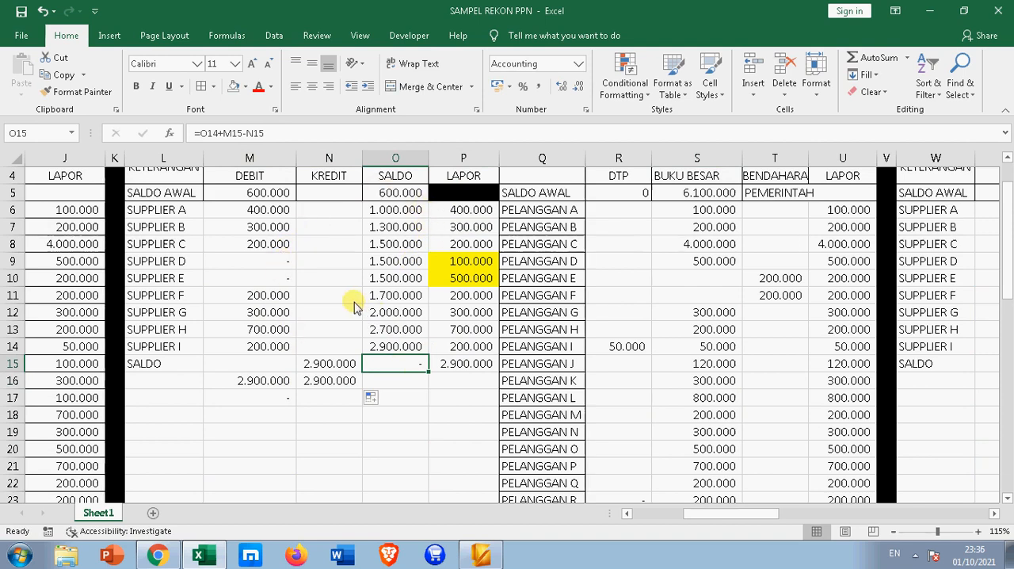
# Check the JURNAL PPN M amount in R25 and compare the ledger total in S27 with KURANG BAYAR in P35
pyautogui.scroll(1, 385, 336)
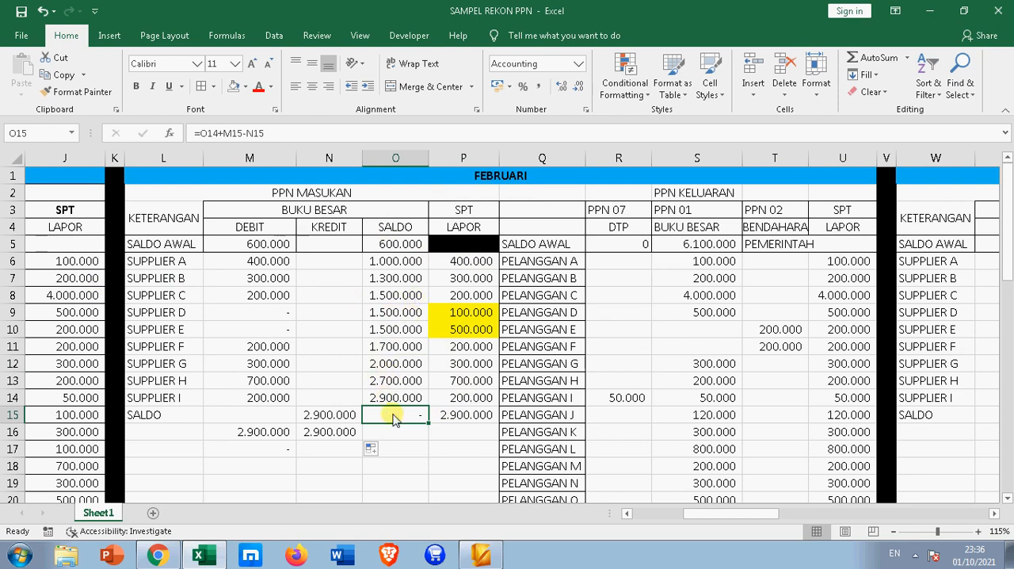
pyautogui.scroll(-5, 405, 412)
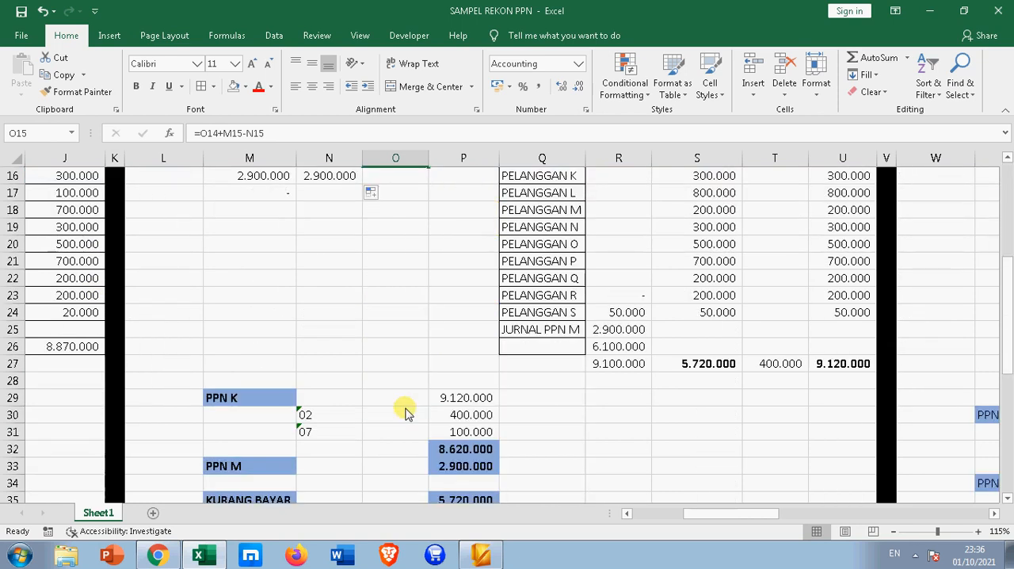
pyautogui.click(617, 330)
pyautogui.scroll(2, 337, 285)
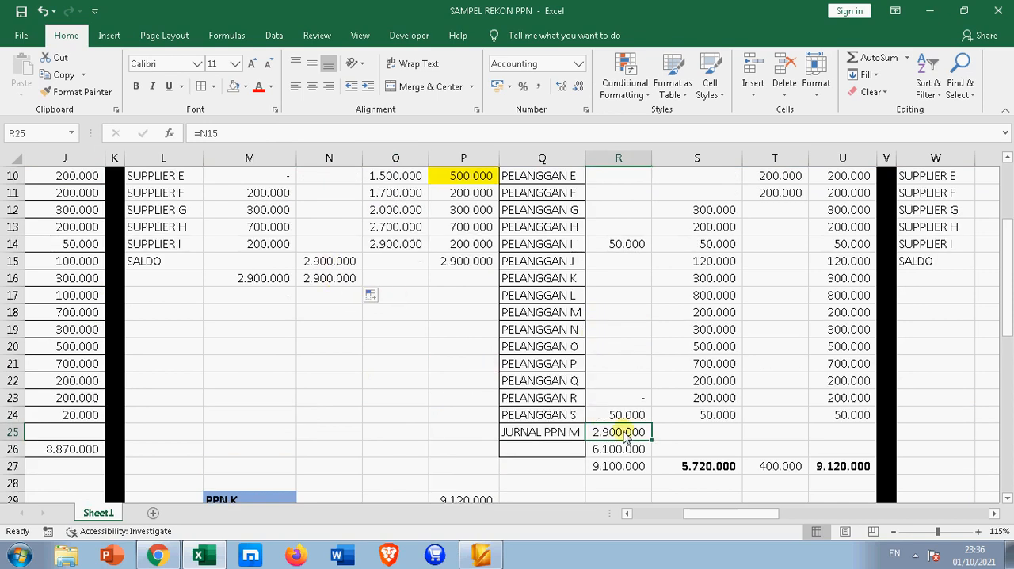
pyautogui.click(673, 432)
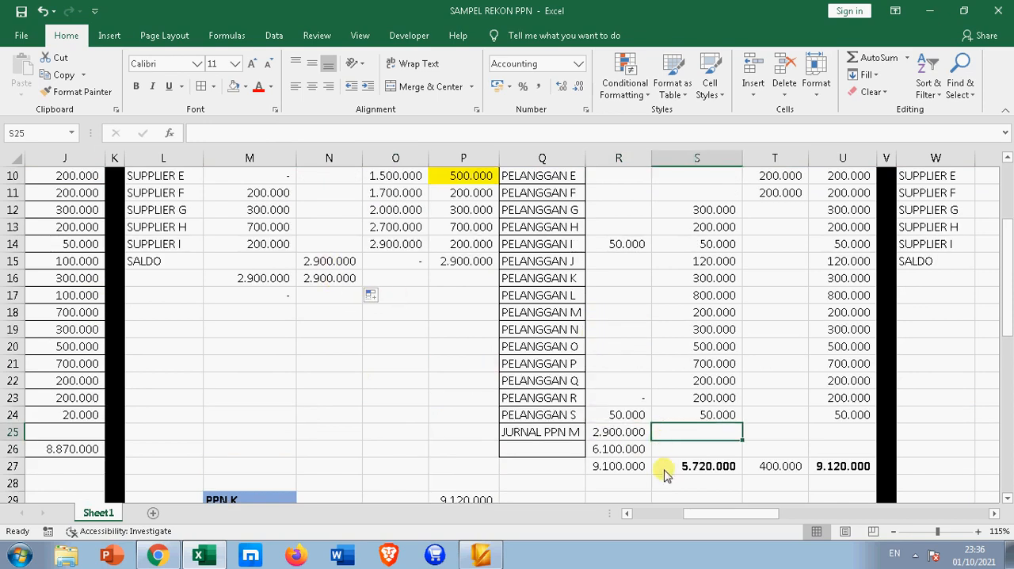
pyautogui.scroll(-2, 664, 468)
pyautogui.click(697, 366)
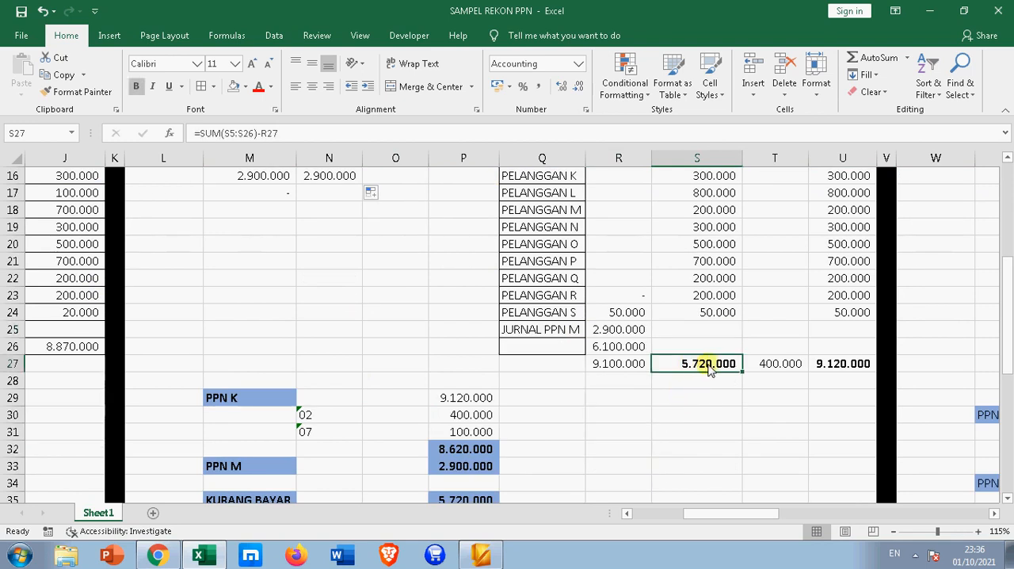
pyautogui.scroll(-2, 705, 375)
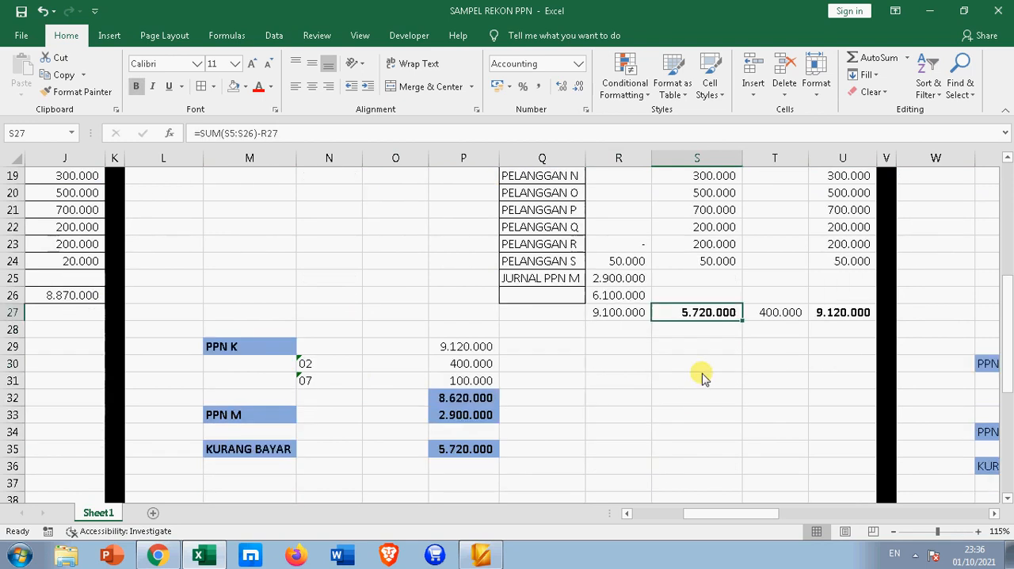
pyautogui.click(451, 406)
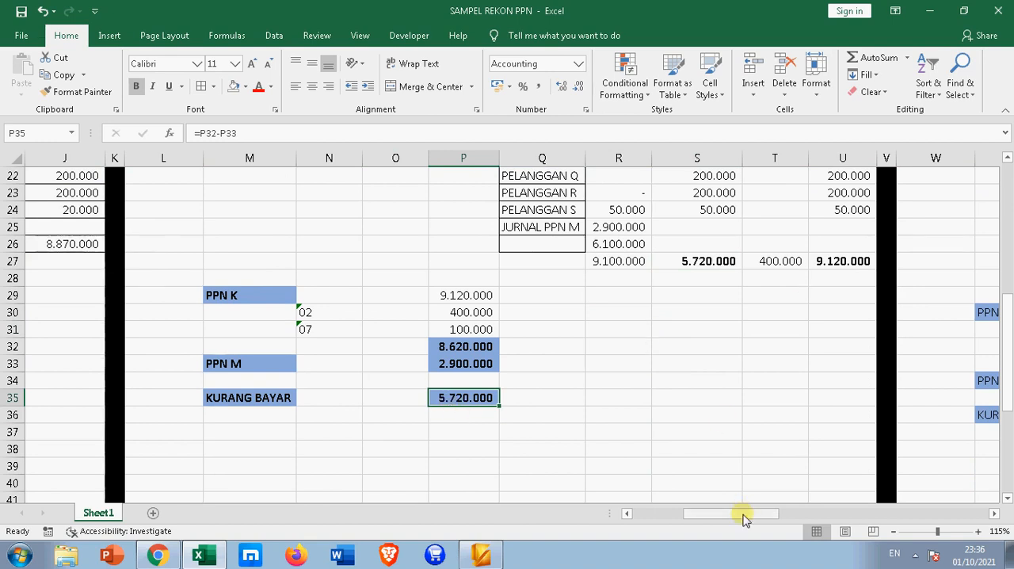
# Compare January's PPN 01 ledger total in H26 with its KURANG BAYAR amount in D34
pyautogui.moveTo(745, 519); pyautogui.dragTo(626, 511)
pyautogui.scroll(4, 368, 428)
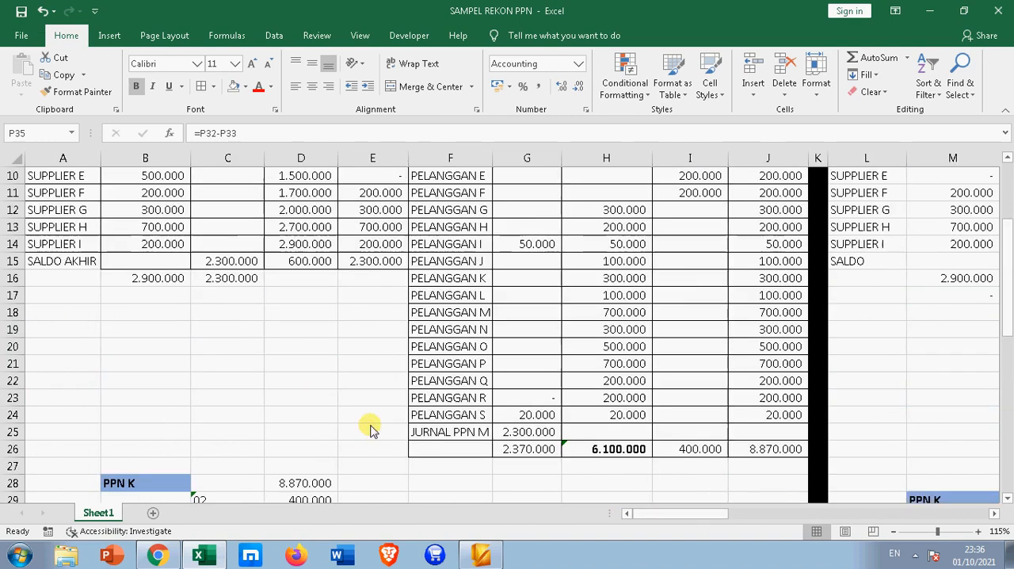
pyautogui.scroll(3, 368, 428)
pyautogui.scroll(-6, 430, 288)
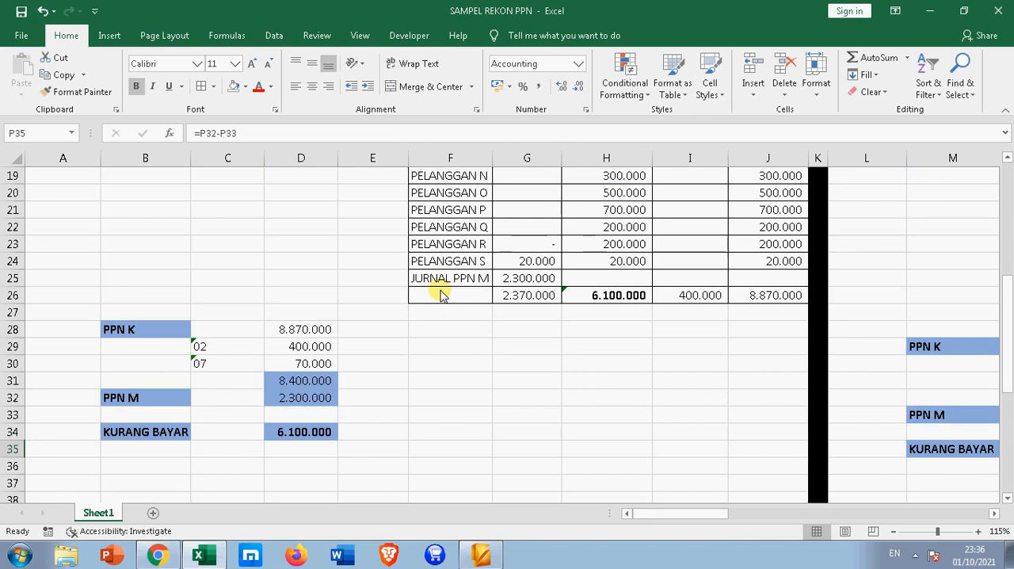
pyautogui.click(570, 293)
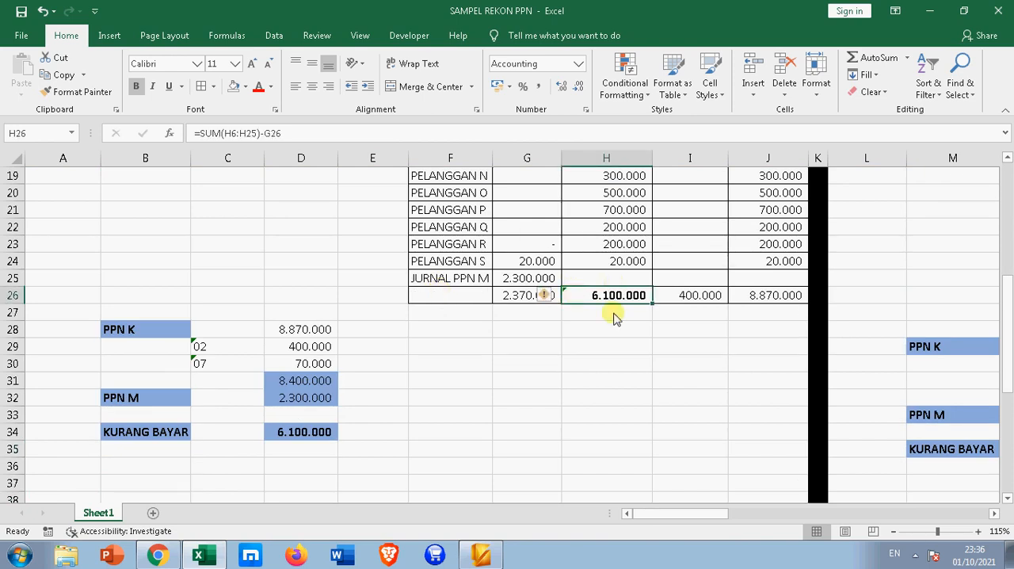
pyautogui.click(299, 435)
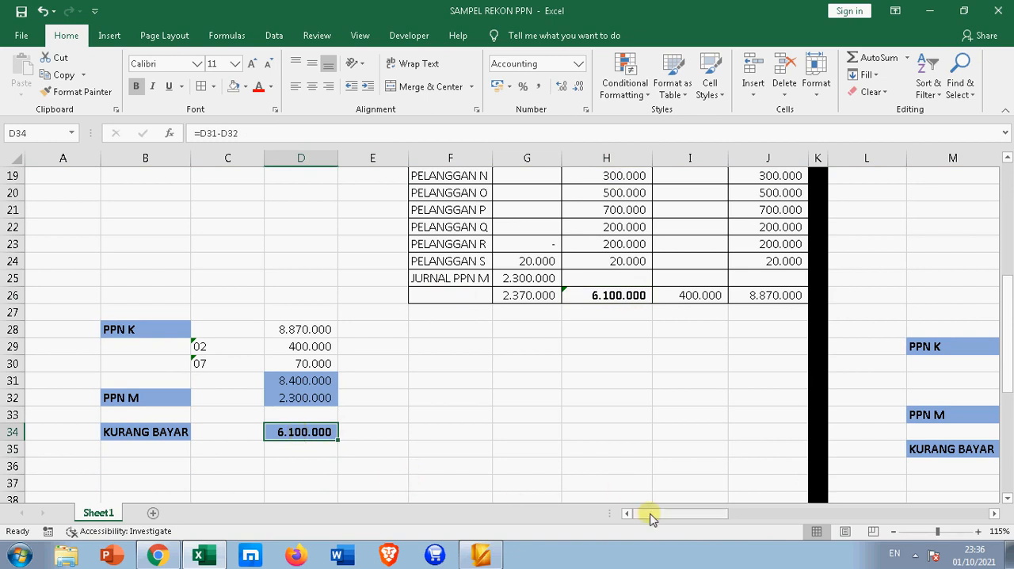
# Check the source of February's opening output VAT balance in S5
pyautogui.moveTo(652, 515); pyautogui.dragTo(694, 520)
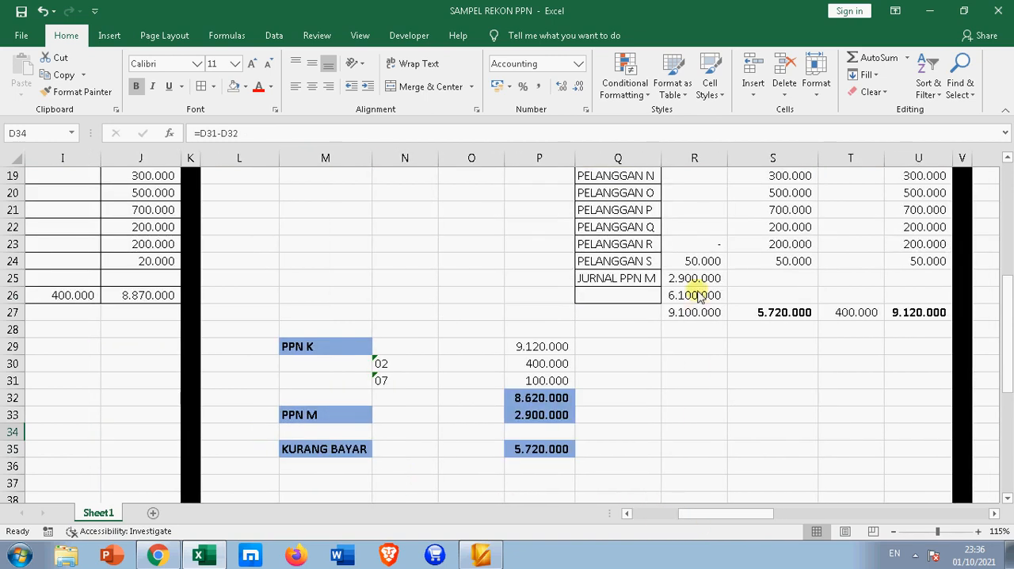
pyautogui.scroll(4, 701, 301)
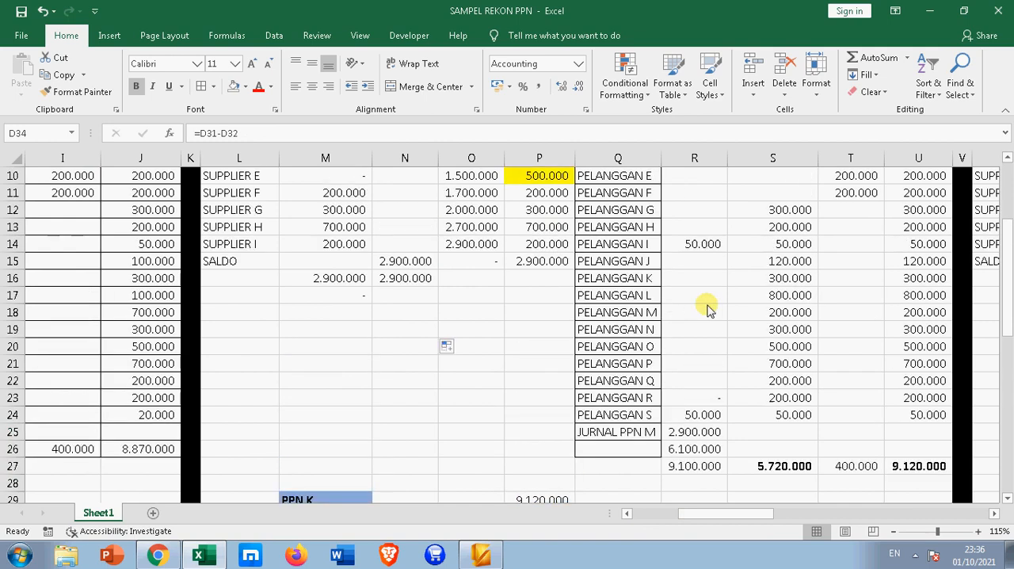
pyautogui.scroll(2, 709, 314)
pyautogui.click(760, 246)
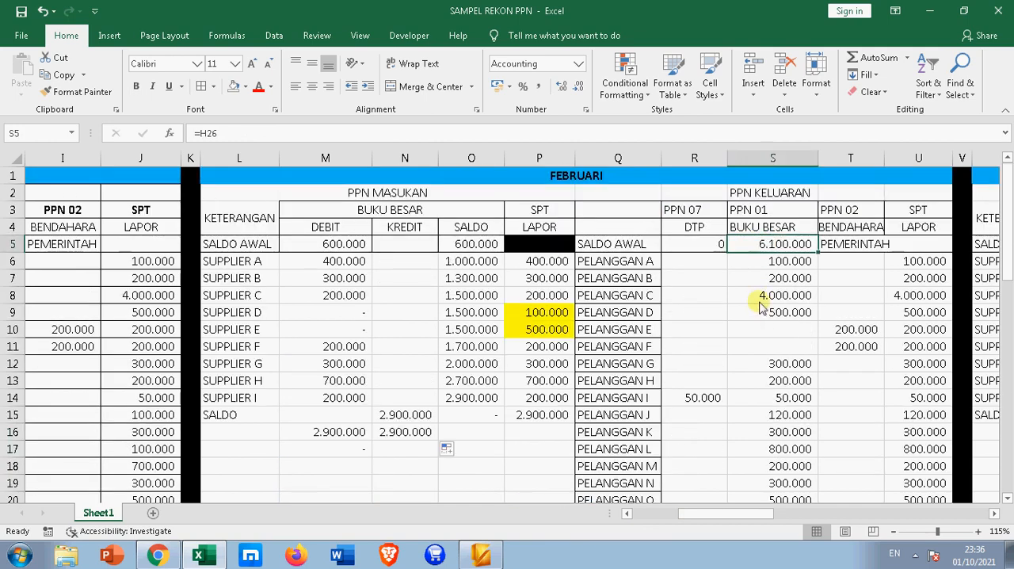
# Label the payment row below JURNAL PPN M as BAYAR in Q26
pyautogui.scroll(-3, 833, 250)
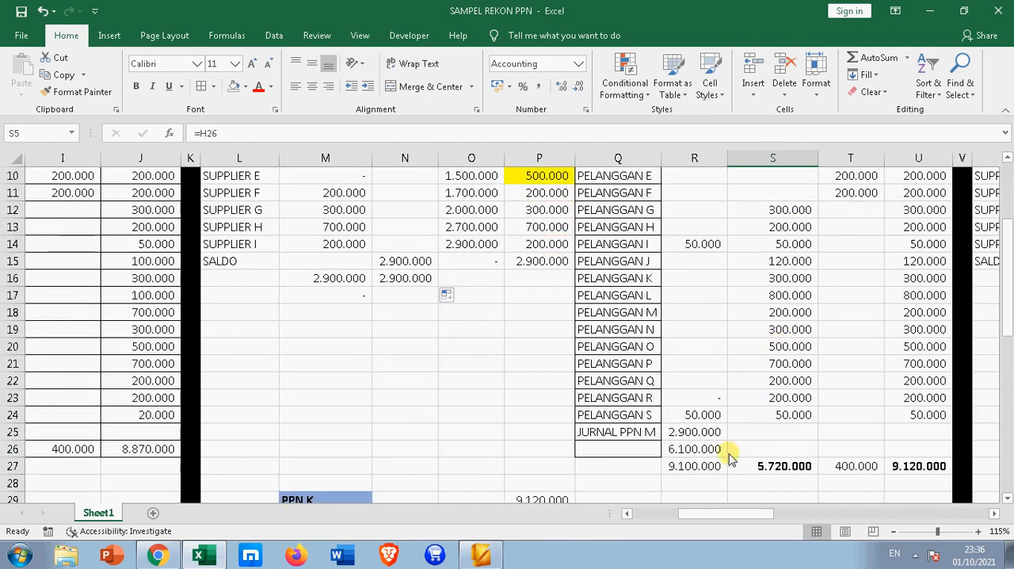
pyautogui.click(689, 453)
pyautogui.click(640, 448)
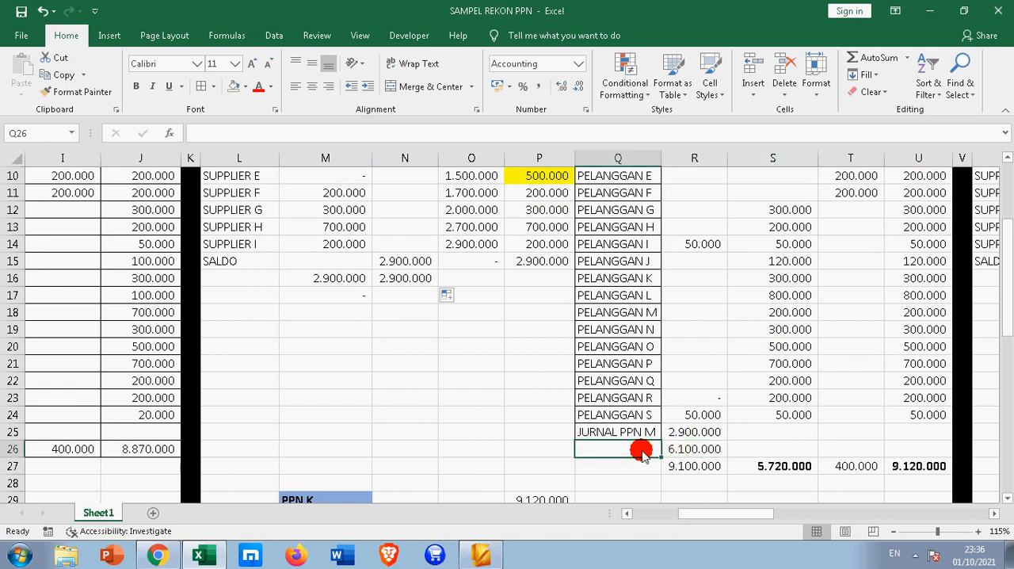
pyautogui.write('BAYAR')
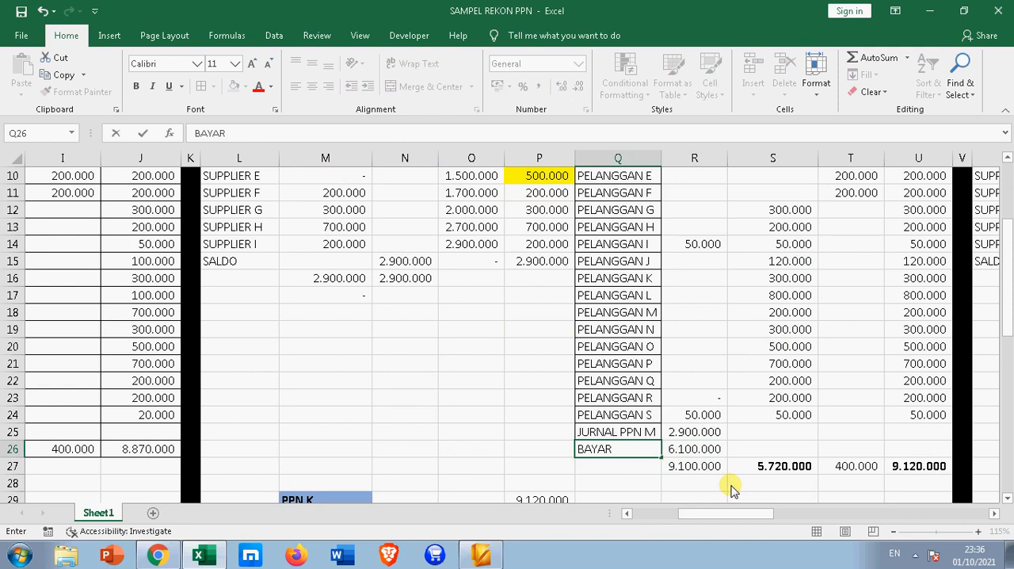
pyautogui.press('Return')
# Trace the BAYAR amount in R26 and the JURNAL PPN M amount in R25 to their source cells
pyautogui.click(705, 450)
pyautogui.scroll(-2, 710, 454)
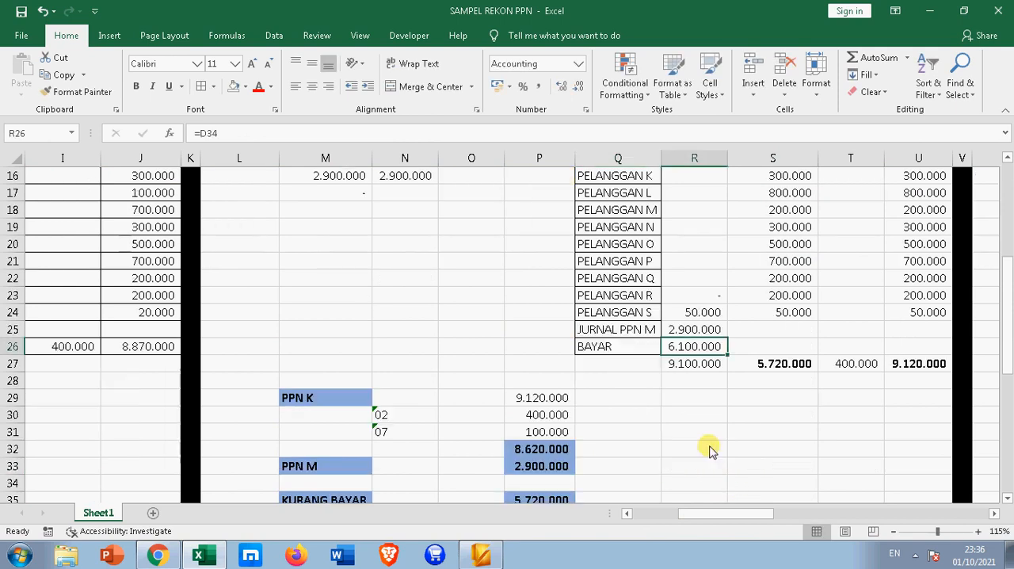
pyautogui.click(697, 329)
pyautogui.scroll(2, 697, 329)
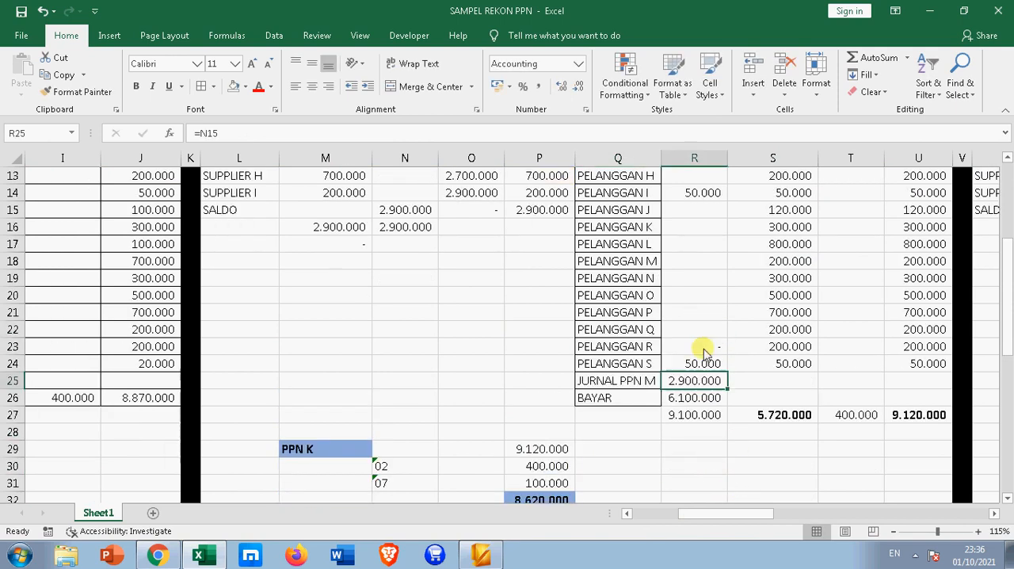
pyautogui.scroll(1, 446, 291)
pyautogui.scroll(2, 440, 261)
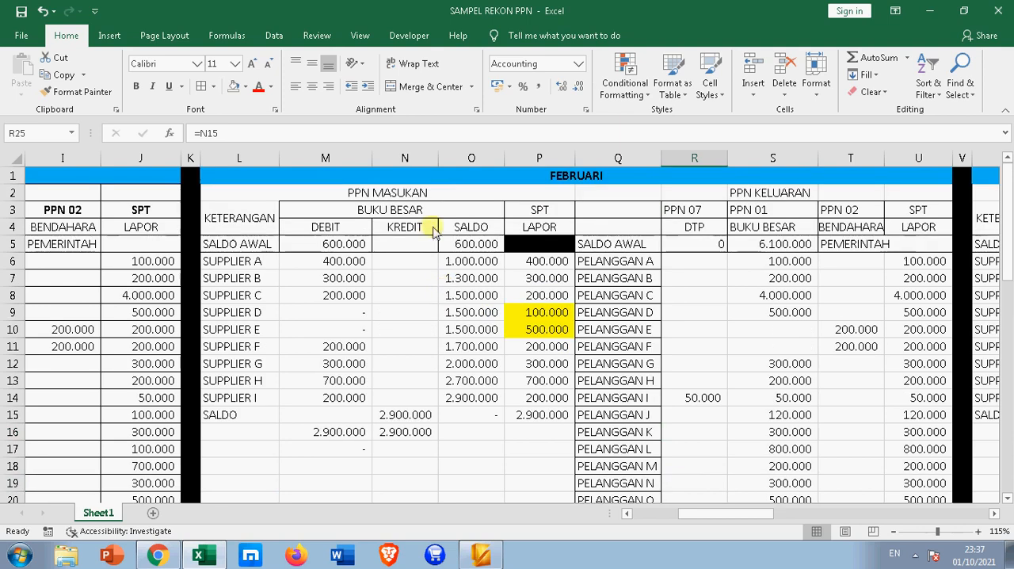
pyautogui.scroll(-2, 431, 435)
pyautogui.scroll(-2, 453, 437)
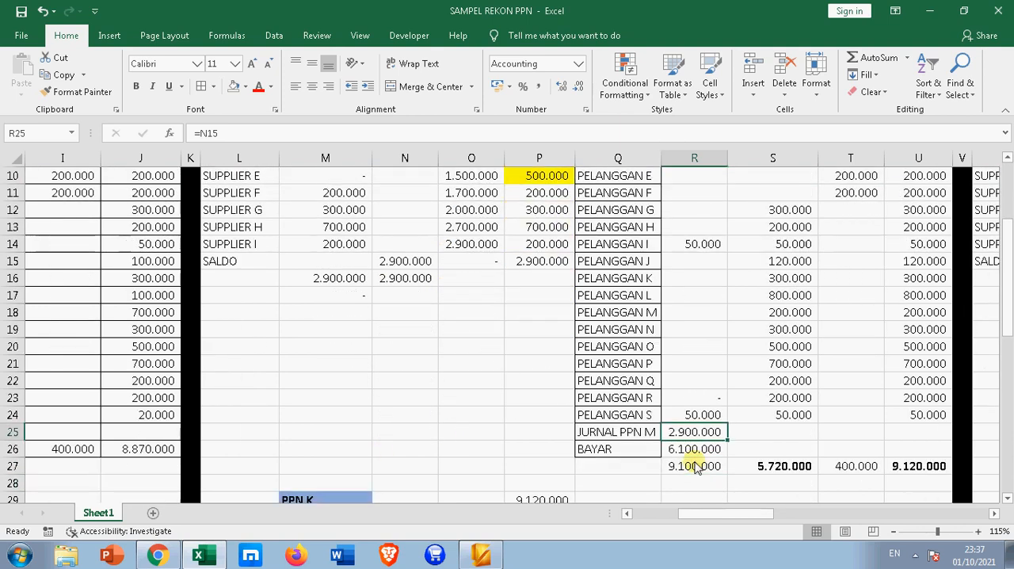
# Compare February's PPN 01 ledger total in S27 with its KURANG BAYAR amount in P35
pyautogui.click(780, 418)
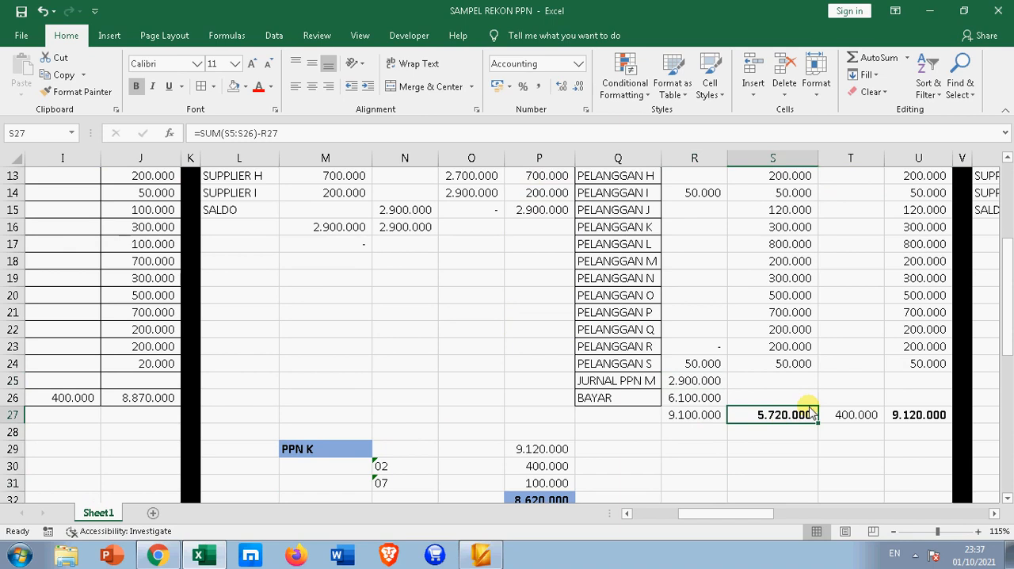
pyautogui.scroll(-2, 808, 408)
pyautogui.click(576, 449)
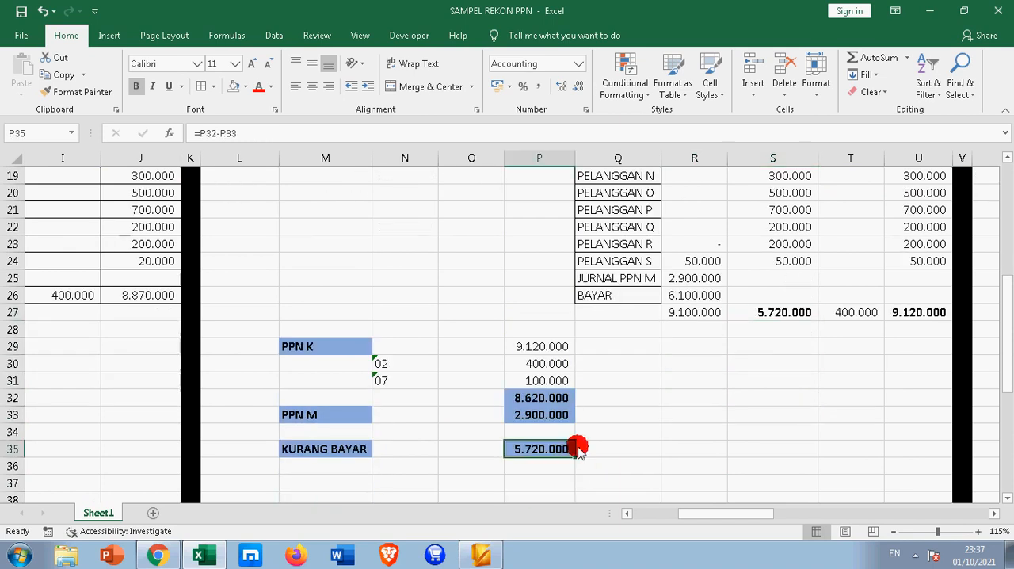
# Review March's input VAT opening balance in X5 and the supplier debit entries below it
pyautogui.moveTo(679, 513); pyautogui.dragTo(745, 522)
pyautogui.scroll(6, 747, 439)
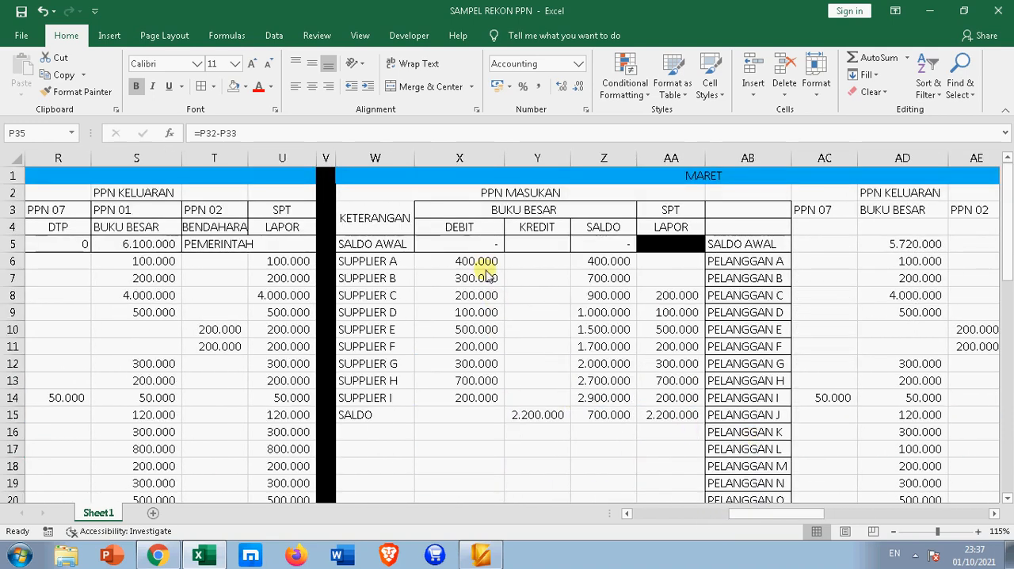
pyautogui.moveTo(478, 261); pyautogui.dragTo(474, 398)
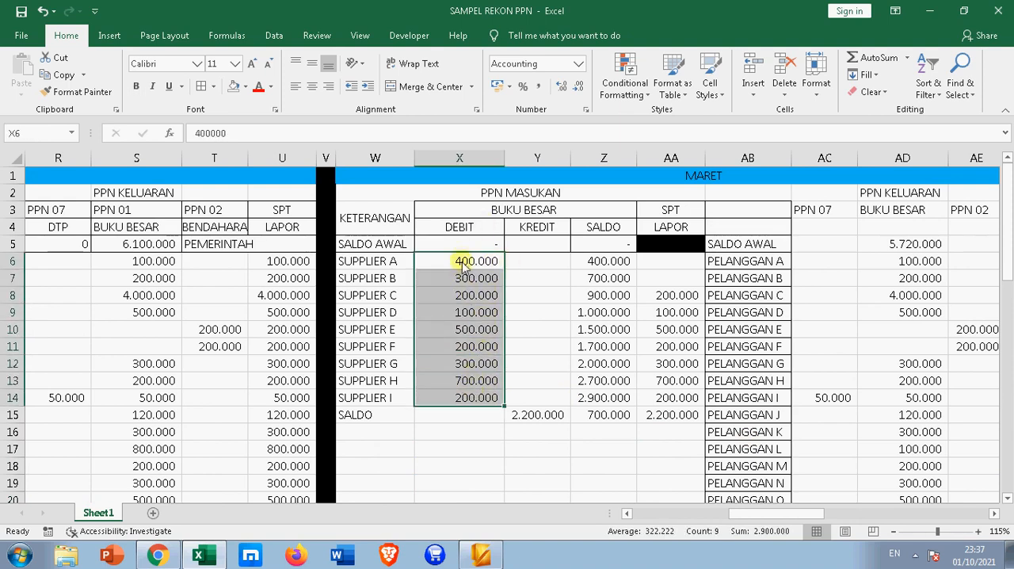
pyautogui.click(467, 246)
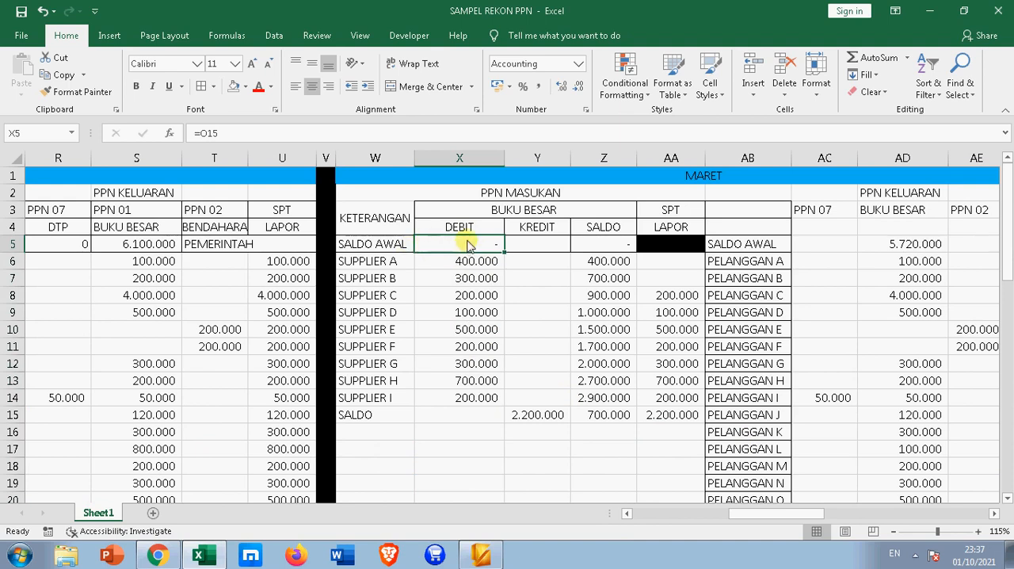
pyautogui.moveTo(465, 265); pyautogui.dragTo(464, 388)
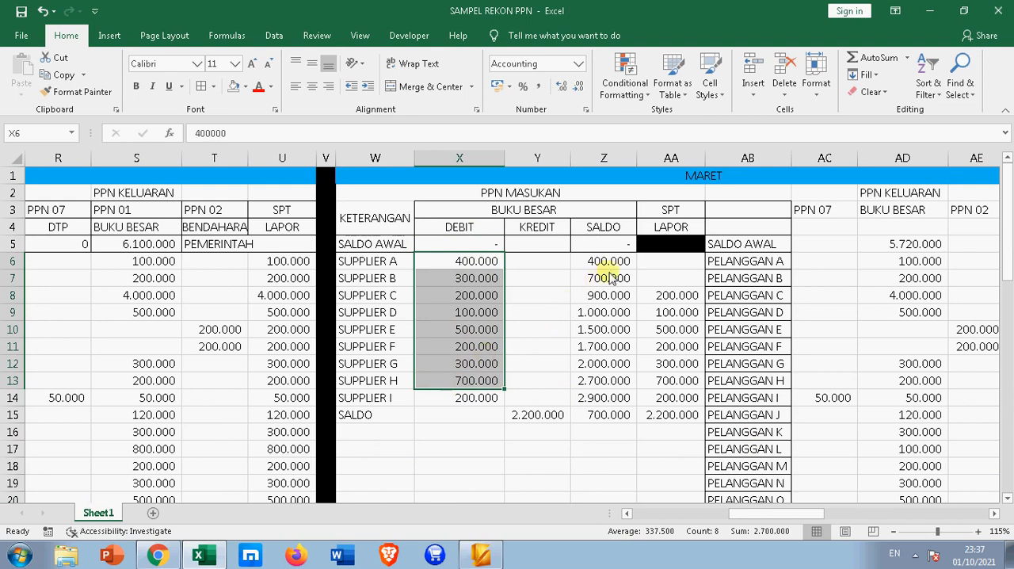
# Check March's running input VAT balance in column Z and clear the credit amount in Y15 of the SALDO row
pyautogui.moveTo(609, 267); pyautogui.dragTo(609, 400)
pyautogui.click(618, 422)
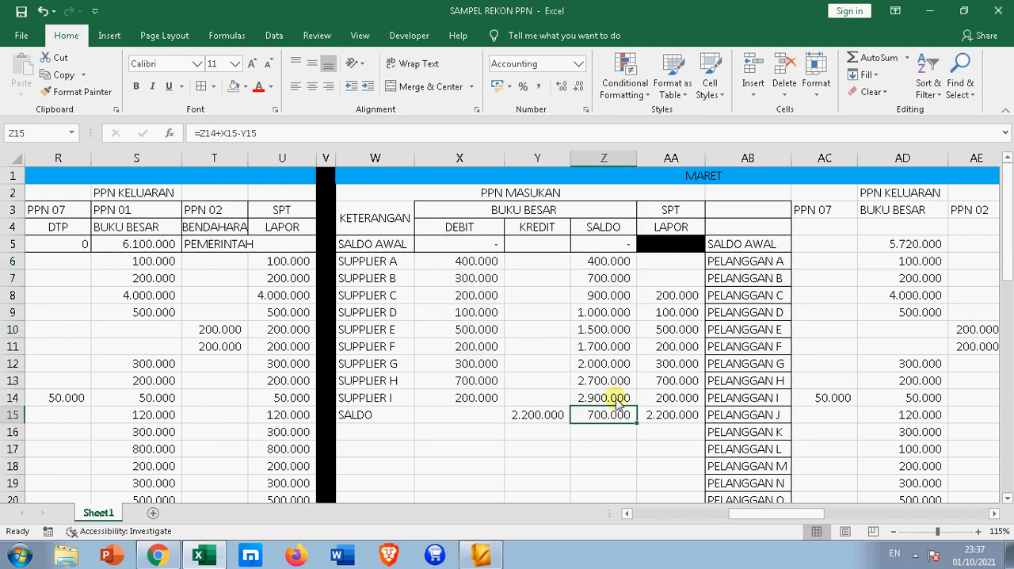
pyautogui.click(550, 420)
pyautogui.press('Delete')
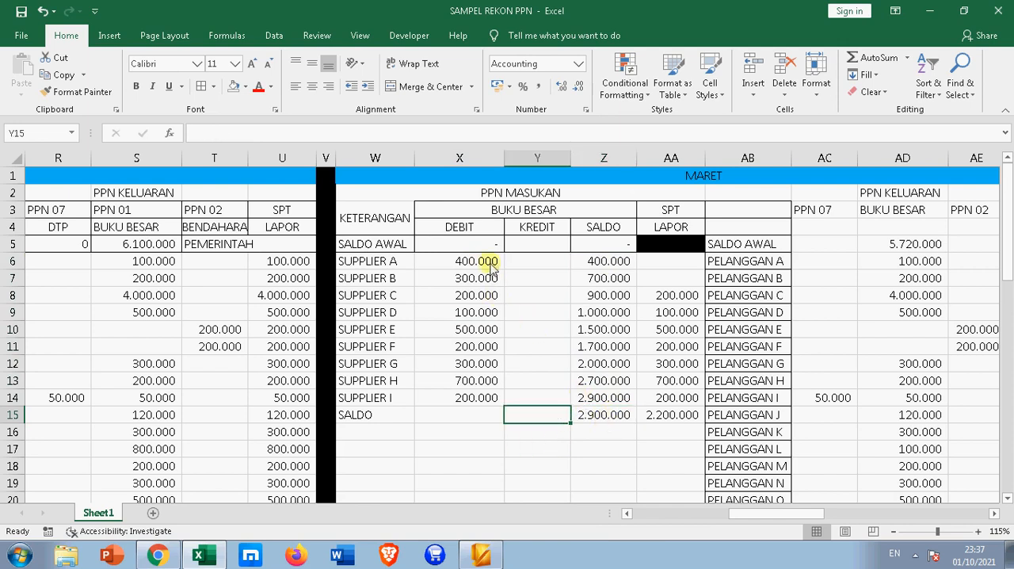
# Compare March's ledger input VAT debits and balance in Z15 with the amounts reported in the SPT column, including SUPPLIER A and SUPPLIER B
pyautogui.moveTo(484, 262); pyautogui.dragTo(489, 401)
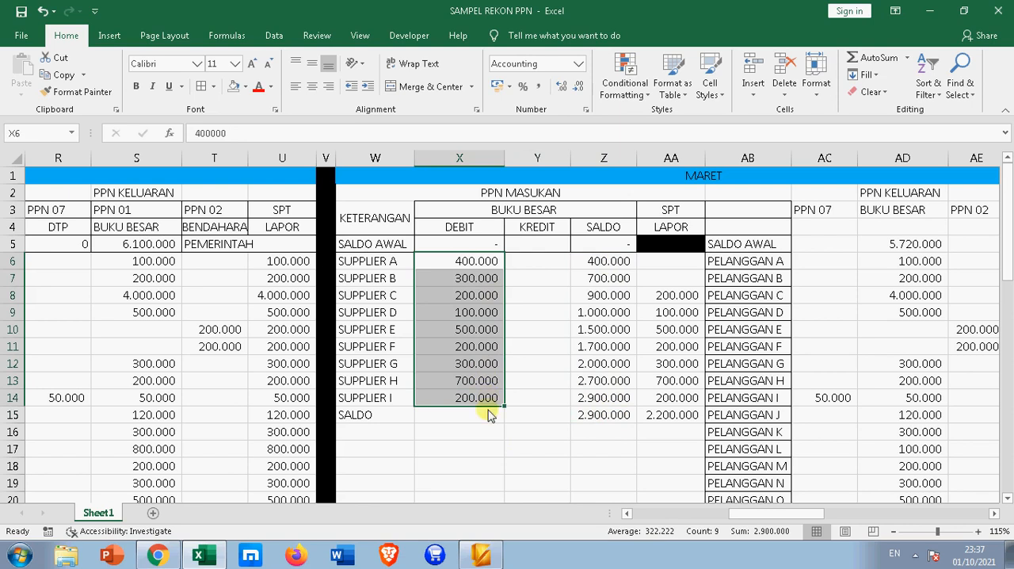
pyautogui.click(614, 420)
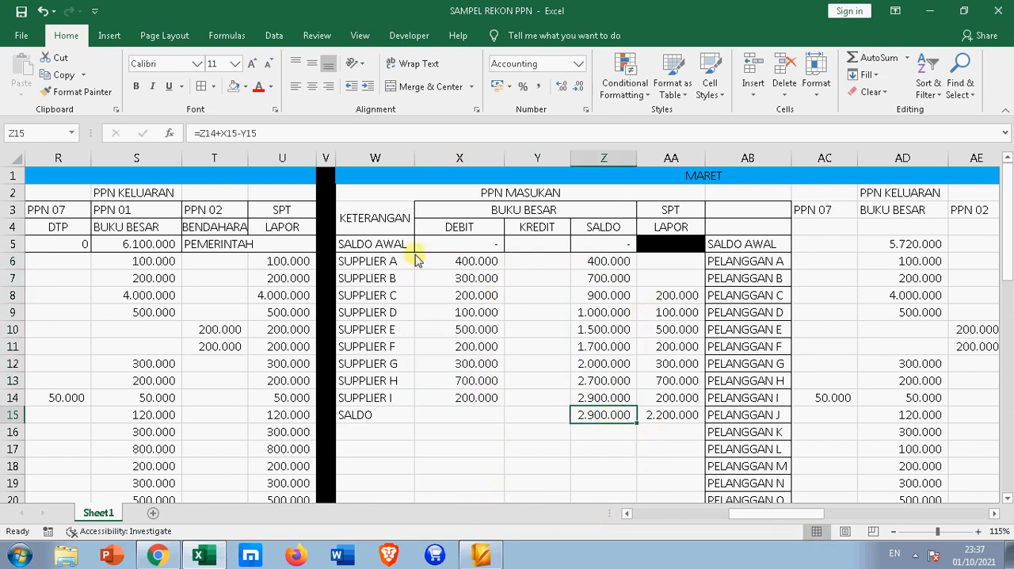
pyautogui.moveTo(393, 265)
pyautogui.mouseDown()
pyautogui.moveTo(390, 295)
pyautogui.moveTo(393, 283)
pyautogui.mouseUp()
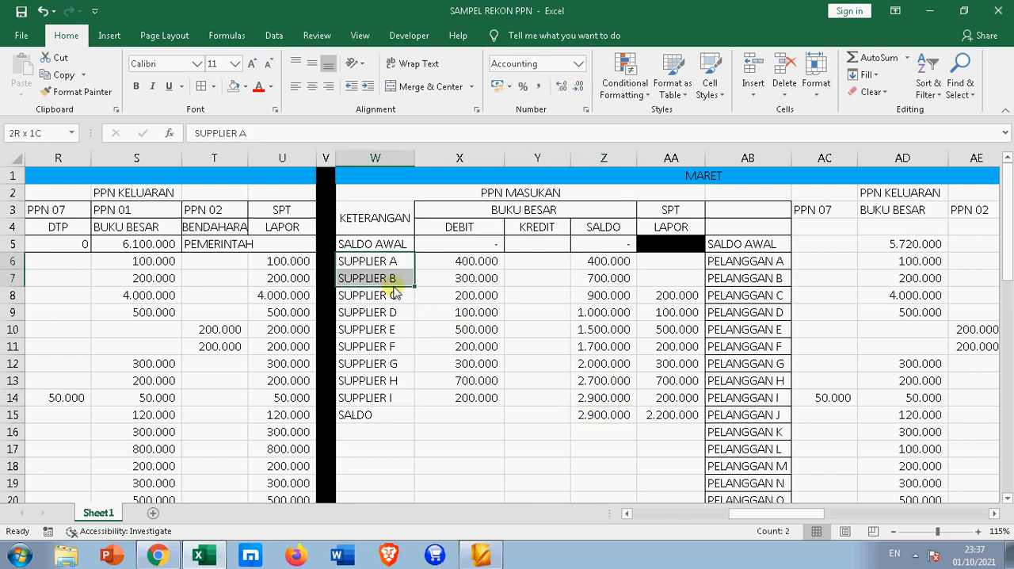
pyautogui.moveTo(662, 270); pyautogui.dragTo(669, 277)
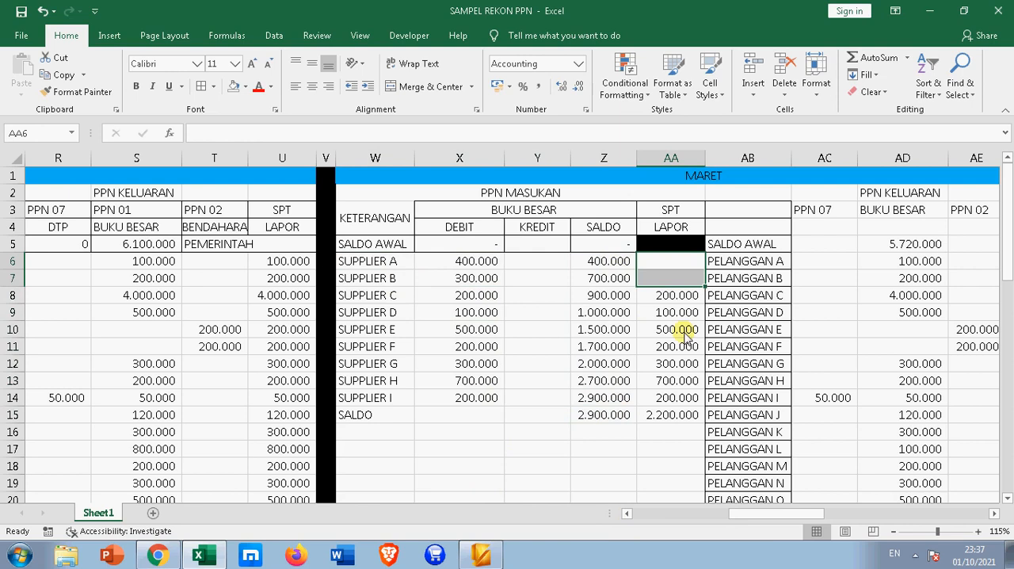
pyautogui.moveTo(679, 295); pyautogui.dragTo(686, 405)
pyautogui.click(660, 420)
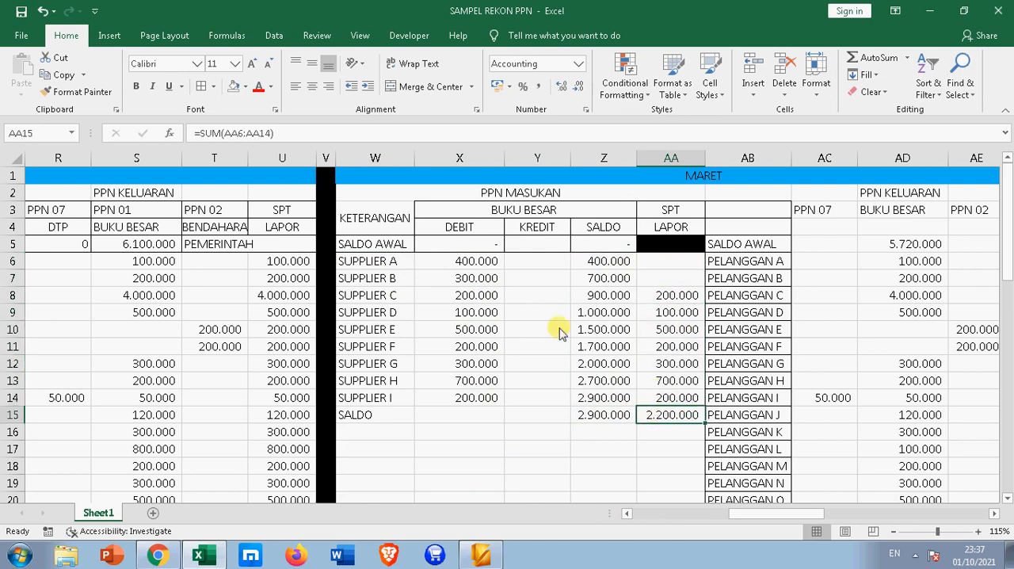
# Sum the SUPPLIER A and SUPPLIER B debits in X6:X7 and compare ledger balance Z15 with SPT total AA15
pyautogui.click(460, 268)
pyautogui.moveTo(462, 272); pyautogui.dragTo(463, 285)
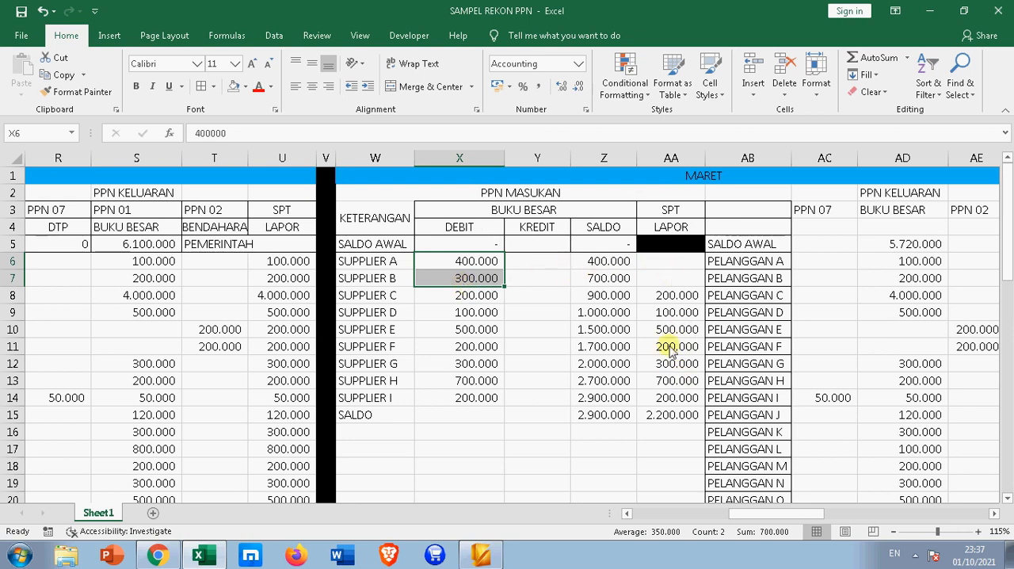
pyautogui.click(606, 418)
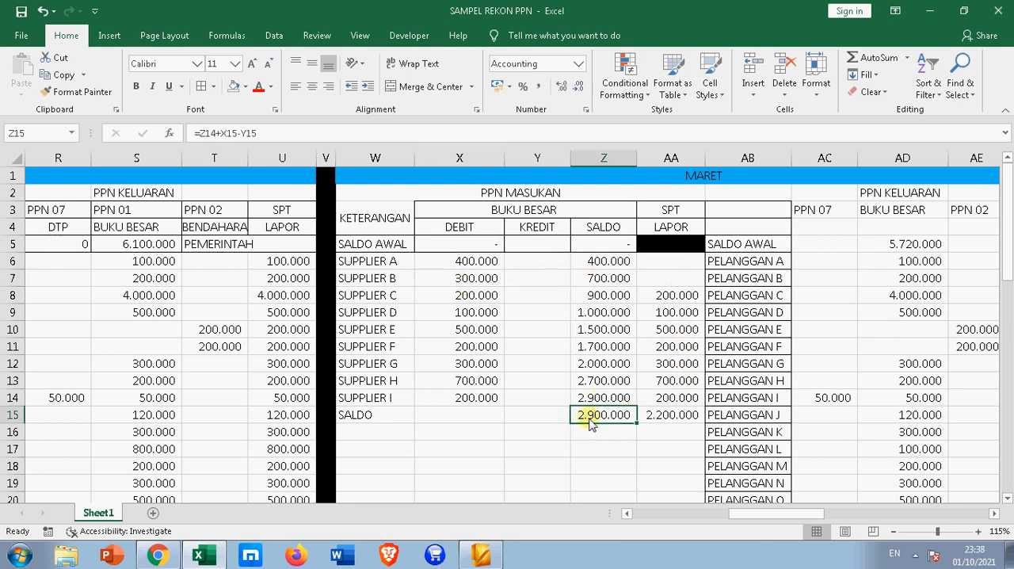
pyautogui.scroll(-2, 606, 419)
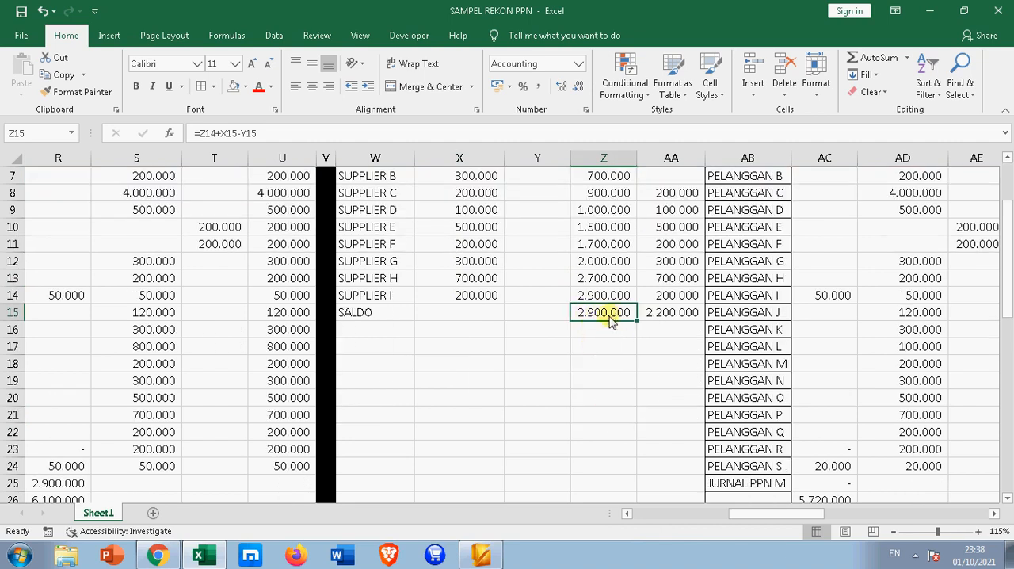
pyautogui.click(667, 316)
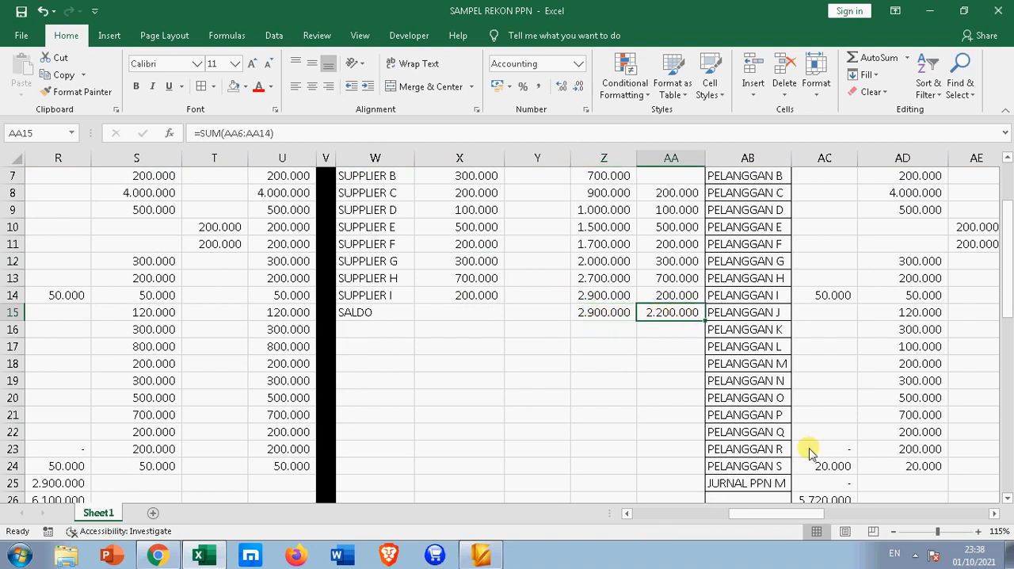
# Trace March's opening output VAT balance in AD5 to February's PPN 01 ledger total in S27
pyautogui.moveTo(829, 512)
pyautogui.mouseDown()
pyautogui.moveTo(818, 512)
pyautogui.moveTo(832, 507)
pyautogui.mouseUp()
pyautogui.scroll(2, 833, 444)
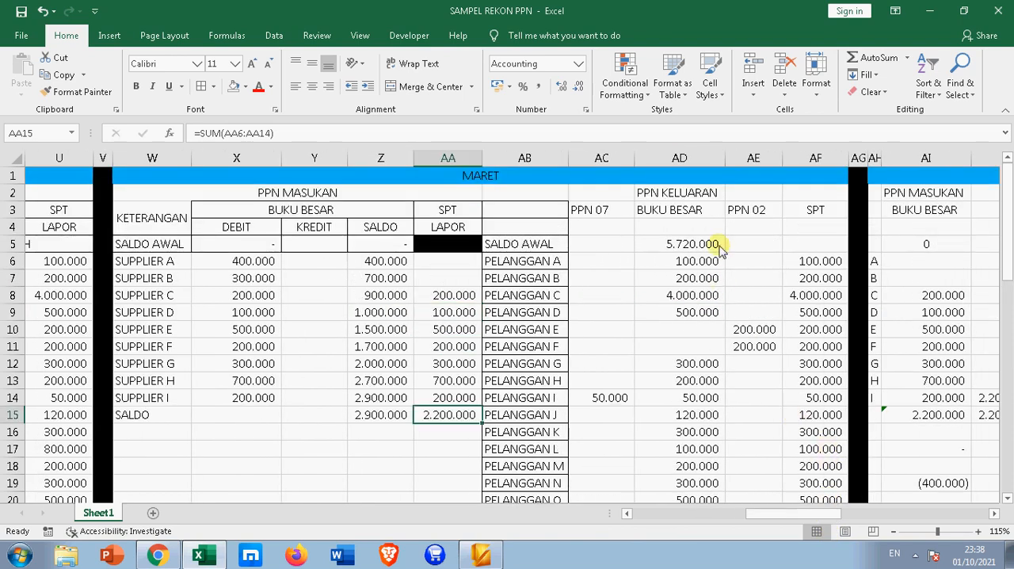
pyautogui.click(677, 246)
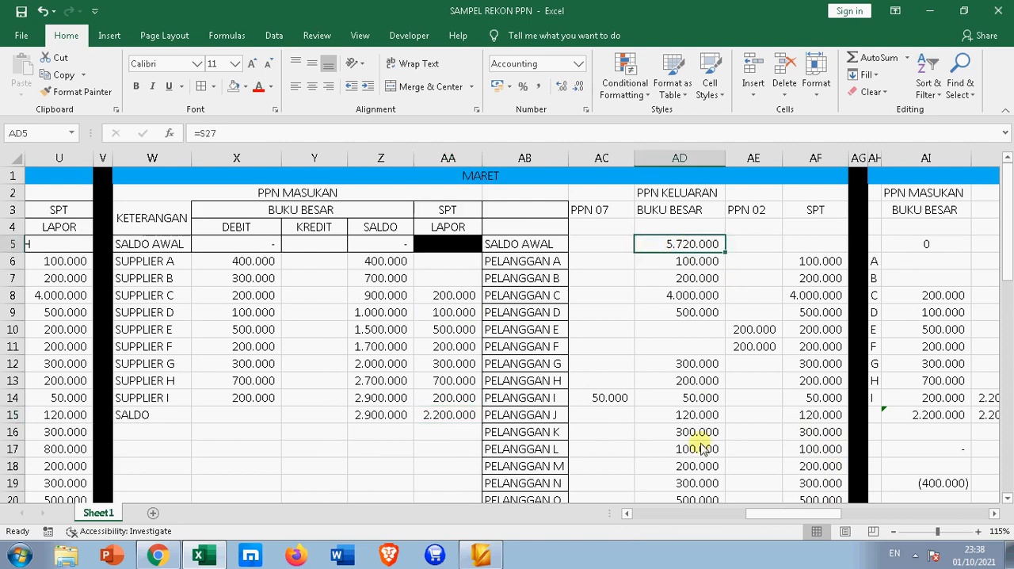
pyautogui.moveTo(776, 515); pyautogui.dragTo(736, 516)
pyautogui.scroll(-6, 673, 457)
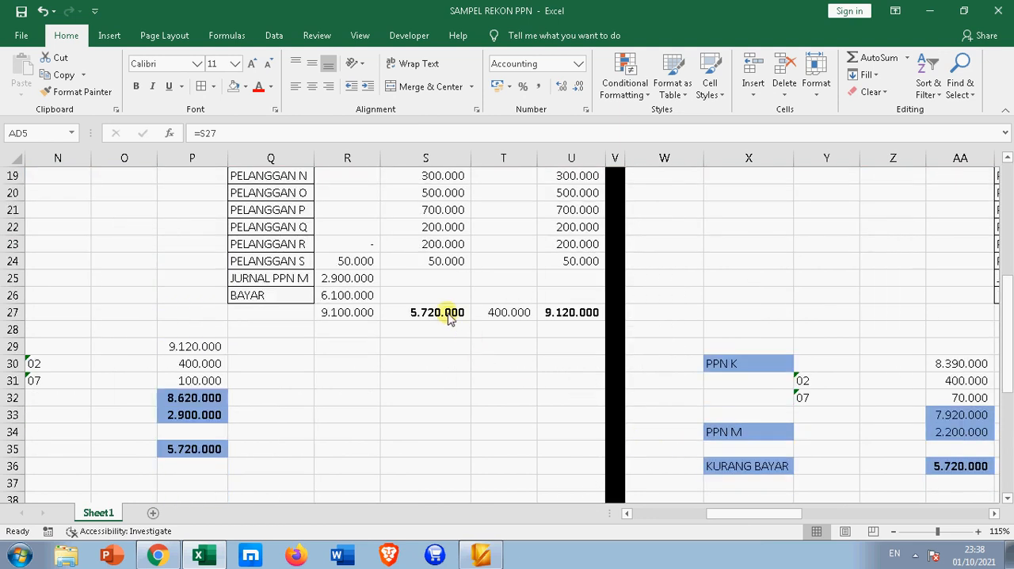
pyautogui.moveTo(724, 516); pyautogui.dragTo(762, 516)
pyautogui.scroll(6, 760, 408)
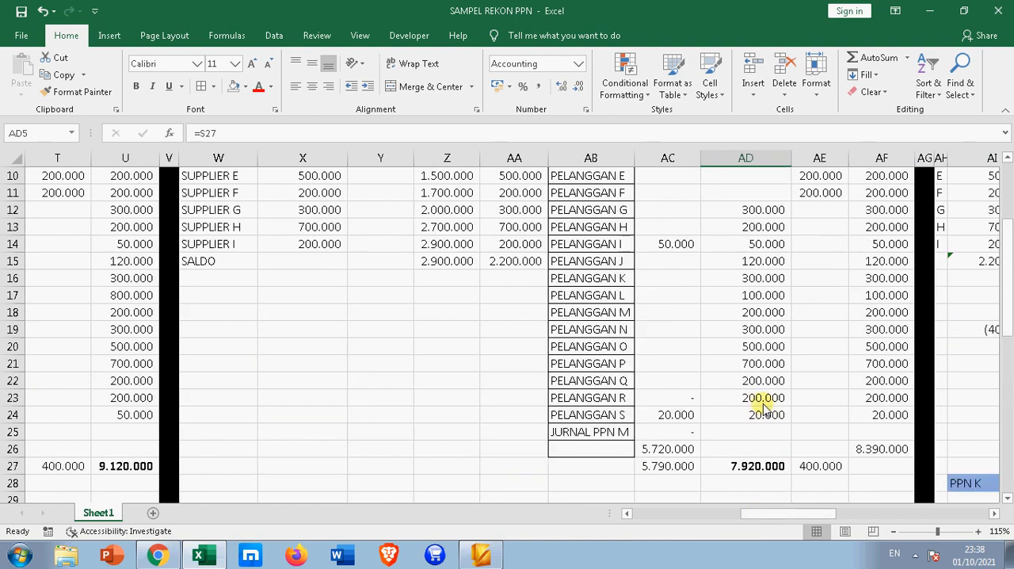
pyautogui.scroll(-1, 765, 264)
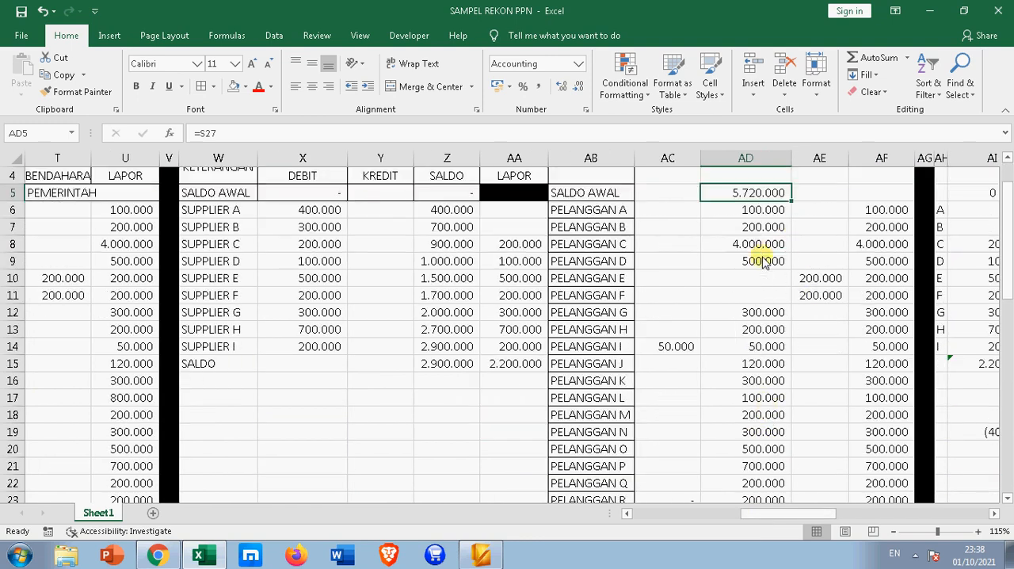
pyautogui.scroll(1, 727, 225)
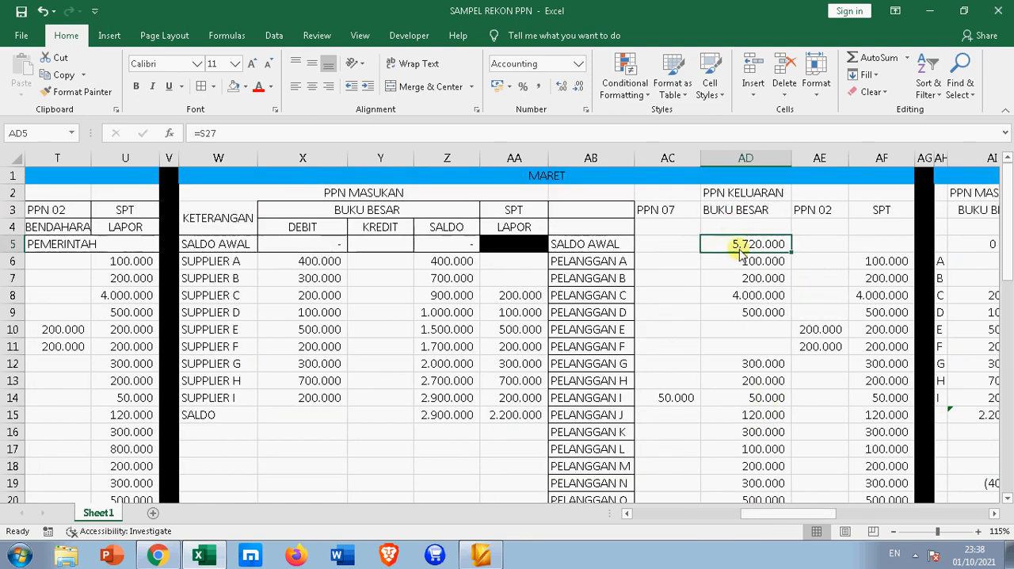
# Review March's PPN 02 amounts in AE10:AE11 and the PPN 07 column down to PELANGGAN S
pyautogui.scroll(-2, 763, 293)
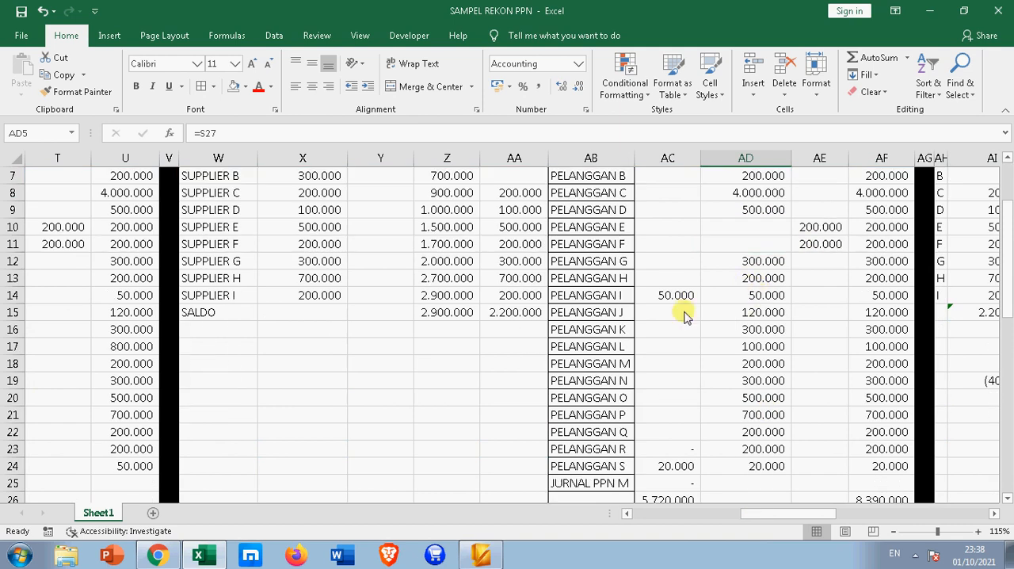
pyautogui.click(824, 227)
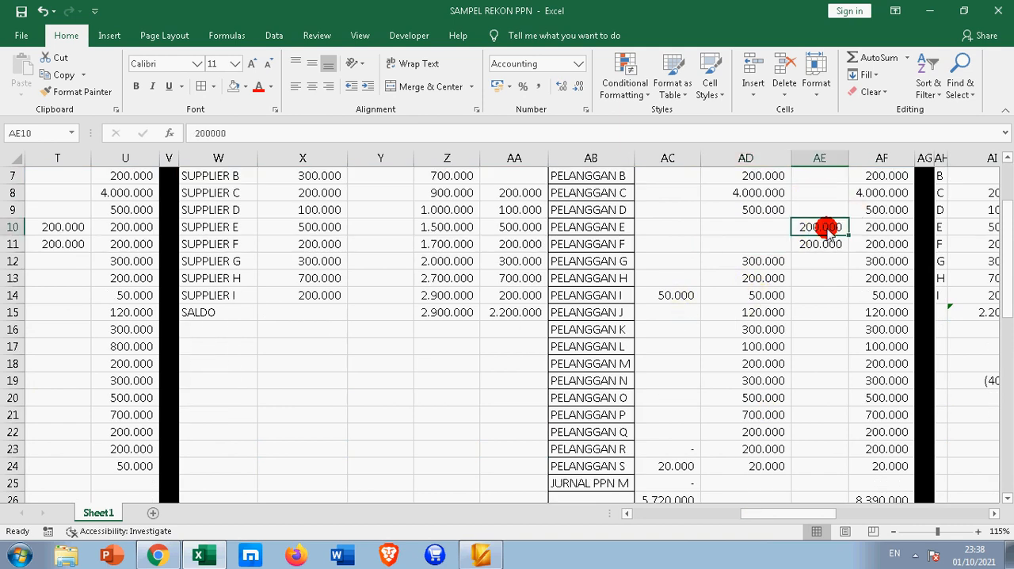
pyautogui.moveTo(824, 227); pyautogui.dragTo(829, 240)
pyautogui.scroll(2, 828, 229)
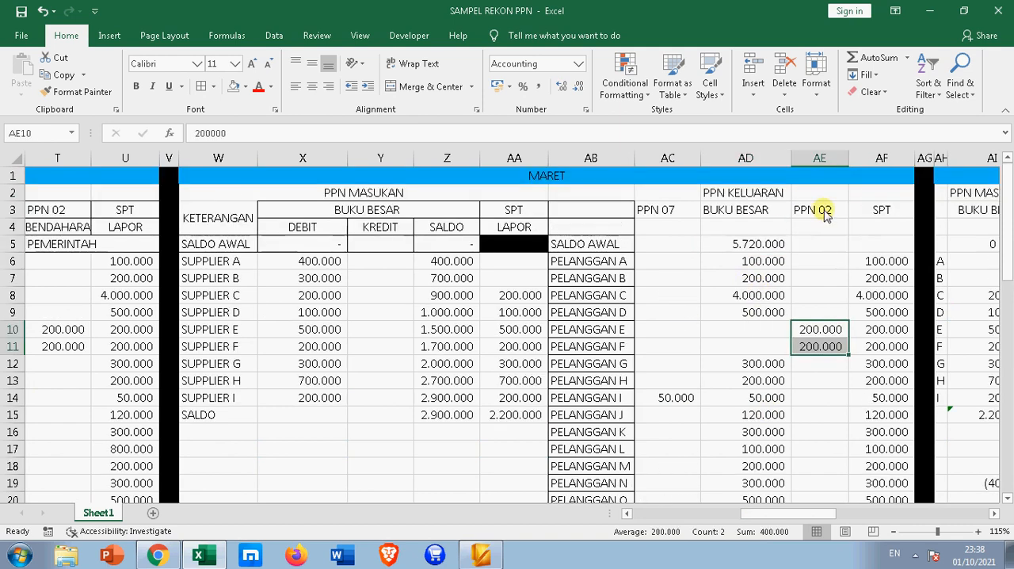
pyautogui.click(670, 223)
pyautogui.scroll(-4, 702, 329)
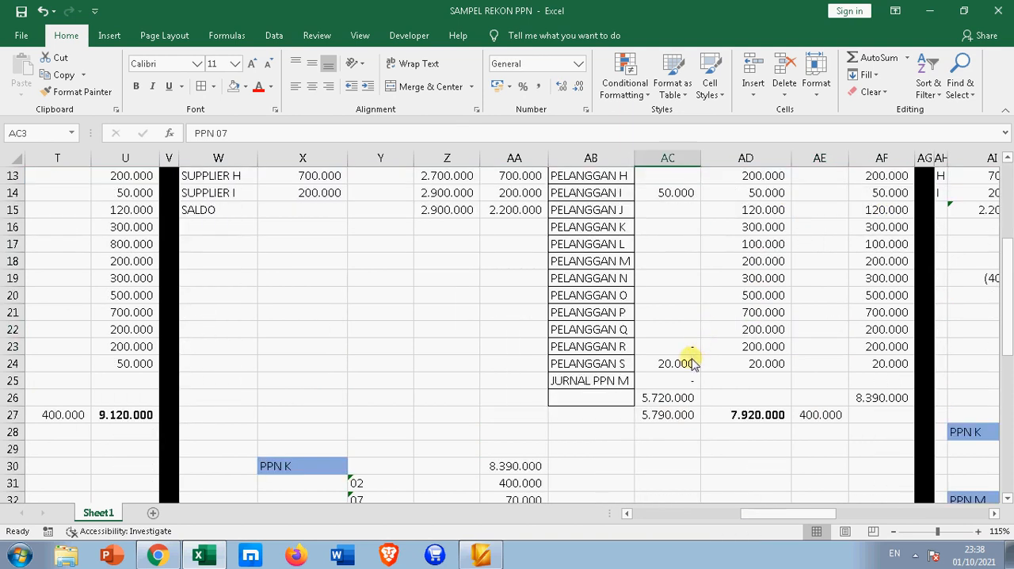
pyautogui.click(686, 366)
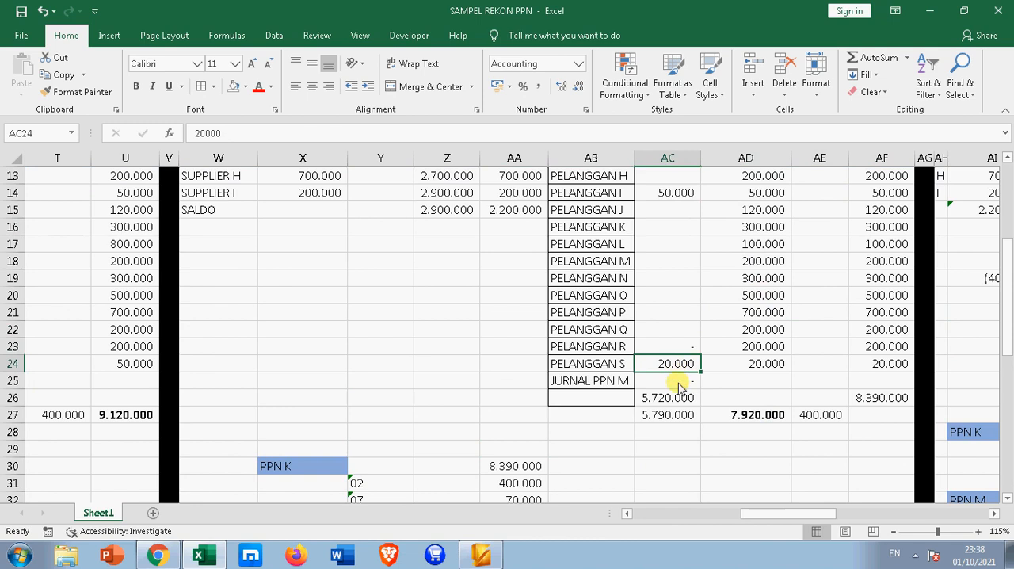
# Check the source of the payment amount in AC26 and label its row BAYAR in AB26
pyautogui.click(677, 402)
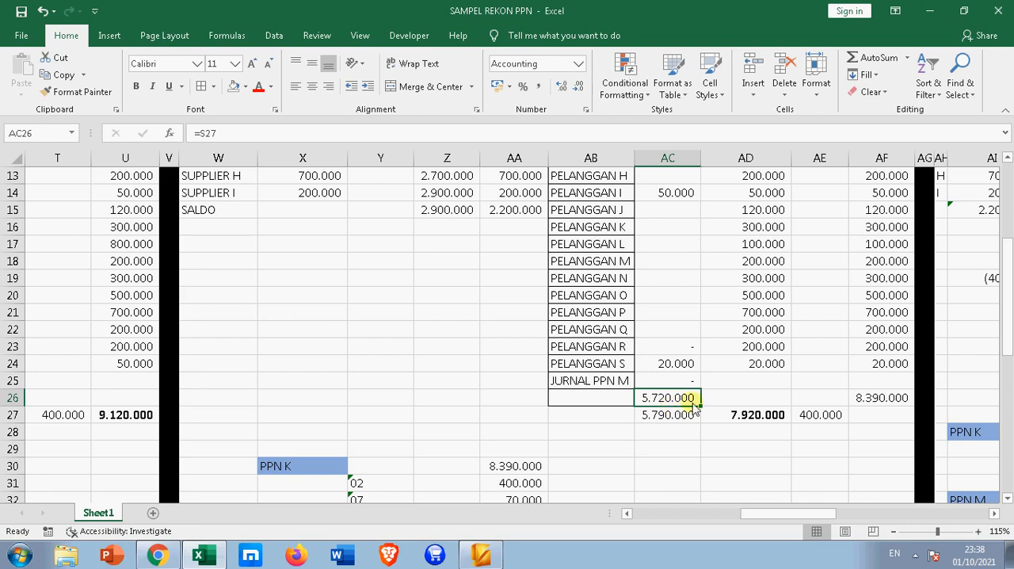
pyautogui.click(582, 398)
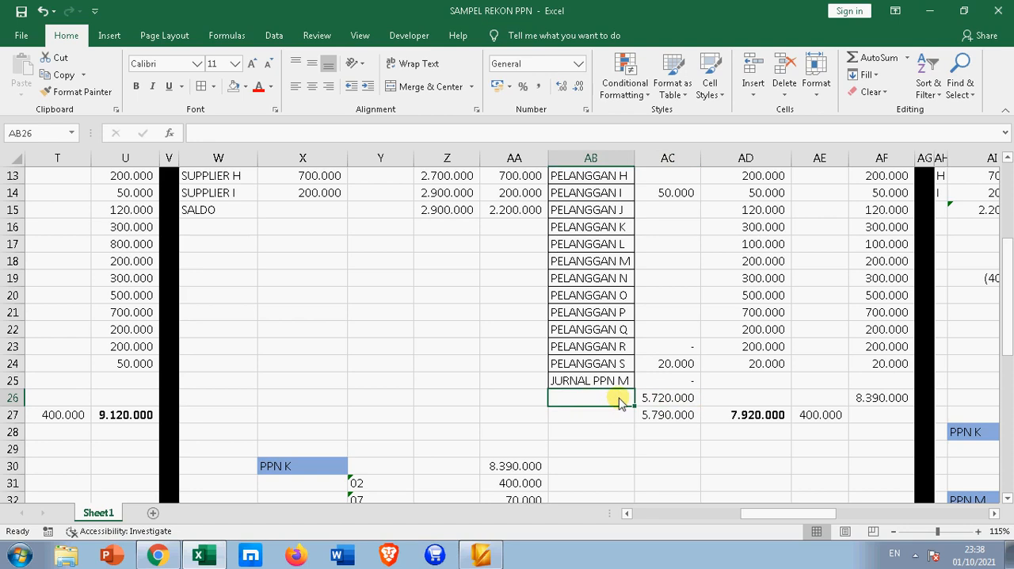
pyautogui.write('BAYA')
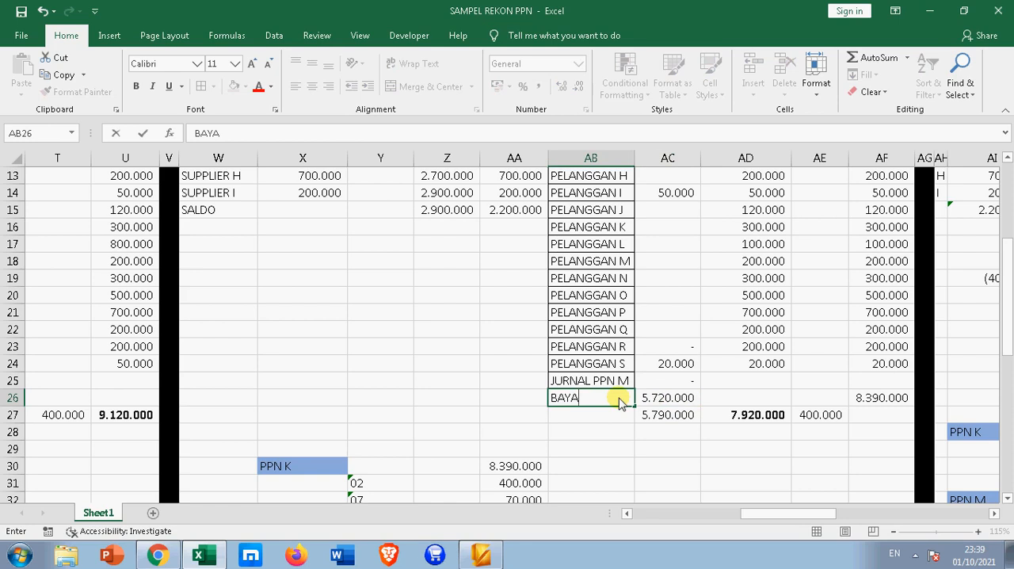
pyautogui.write('R')
pyautogui.press('Return')
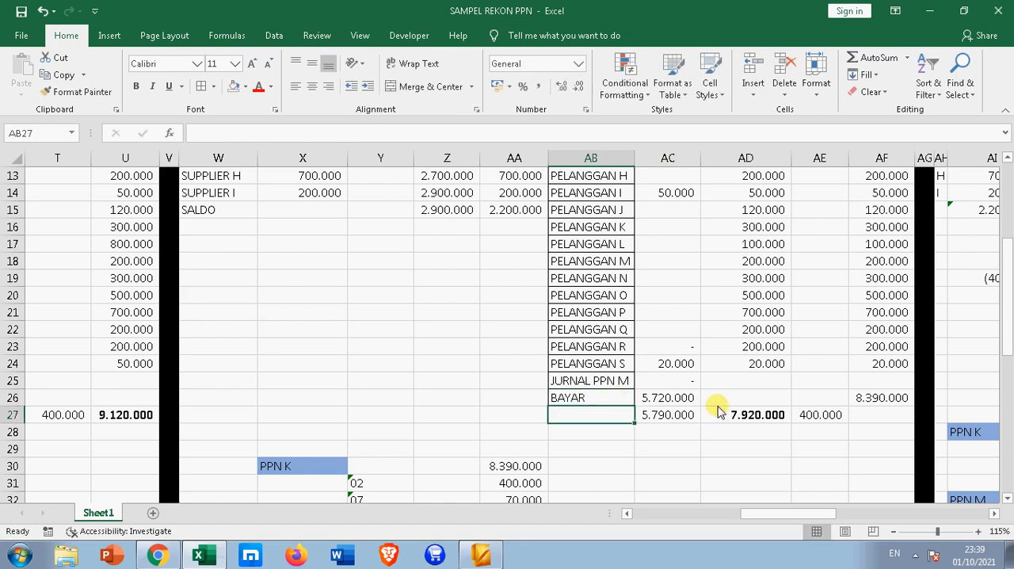
# Check the source of March's PPN K amount in AA30
pyautogui.scroll(3, 717, 410)
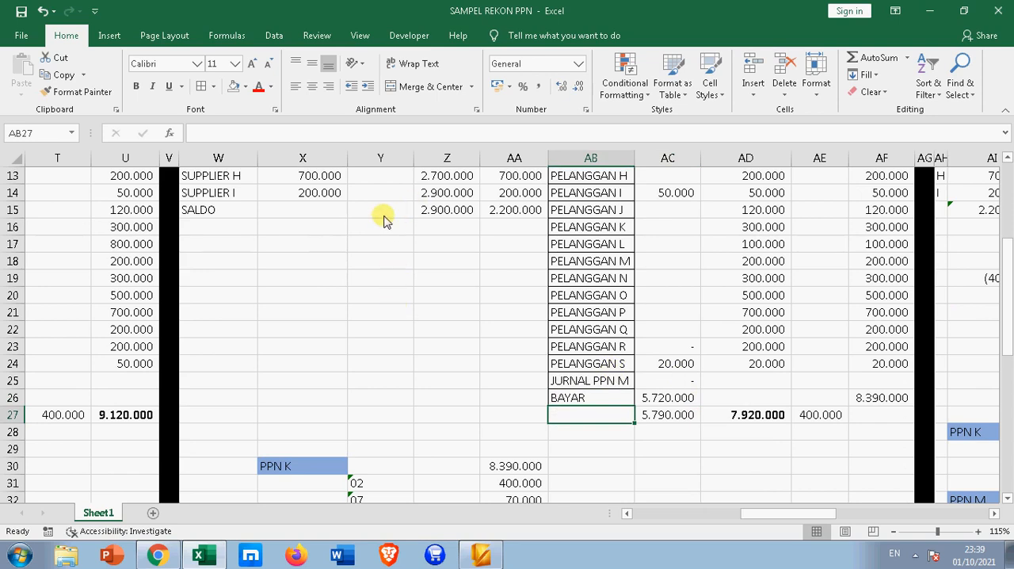
pyautogui.scroll(-2, 400, 223)
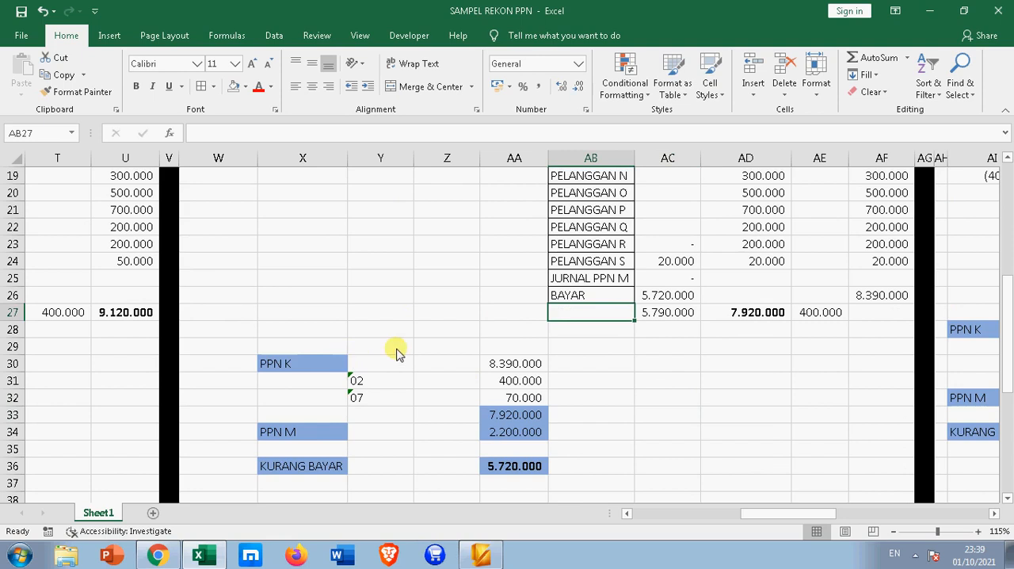
pyautogui.click(515, 366)
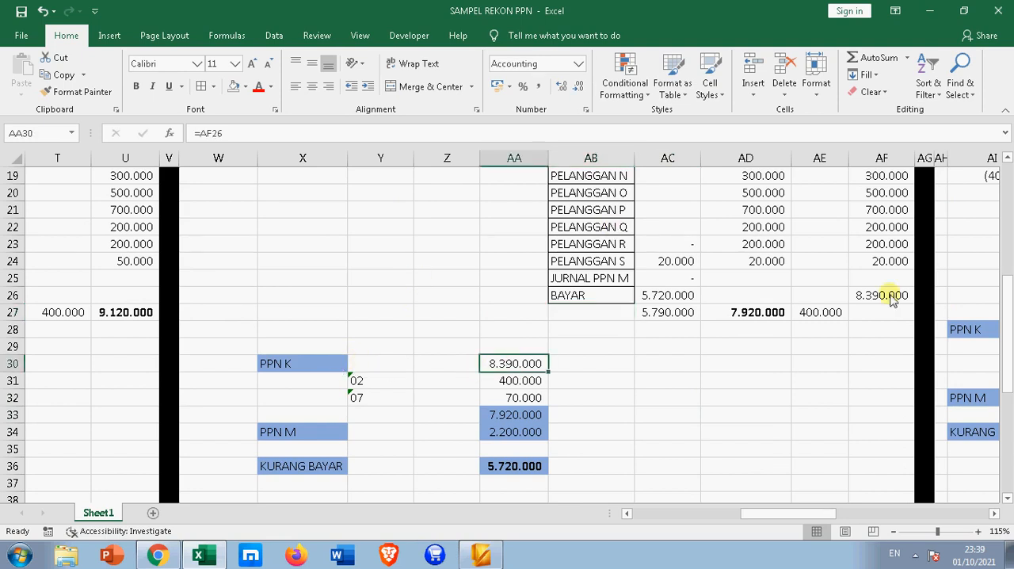
# Trace the PPN K formula in AA30 to AF26 and review the SPT column of March's PPN KELUARAN
pyautogui.click(539, 133)
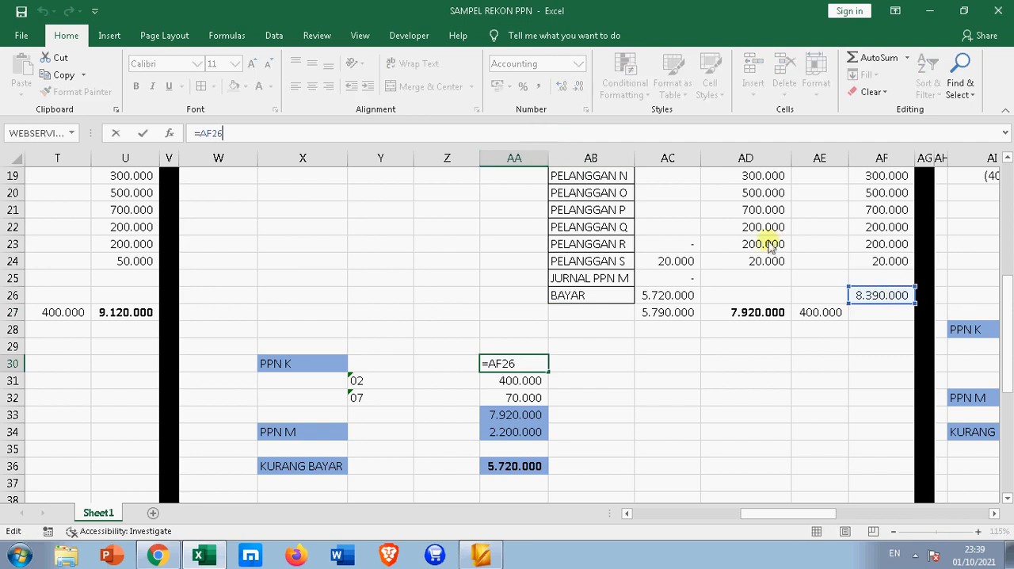
pyautogui.press('Return')
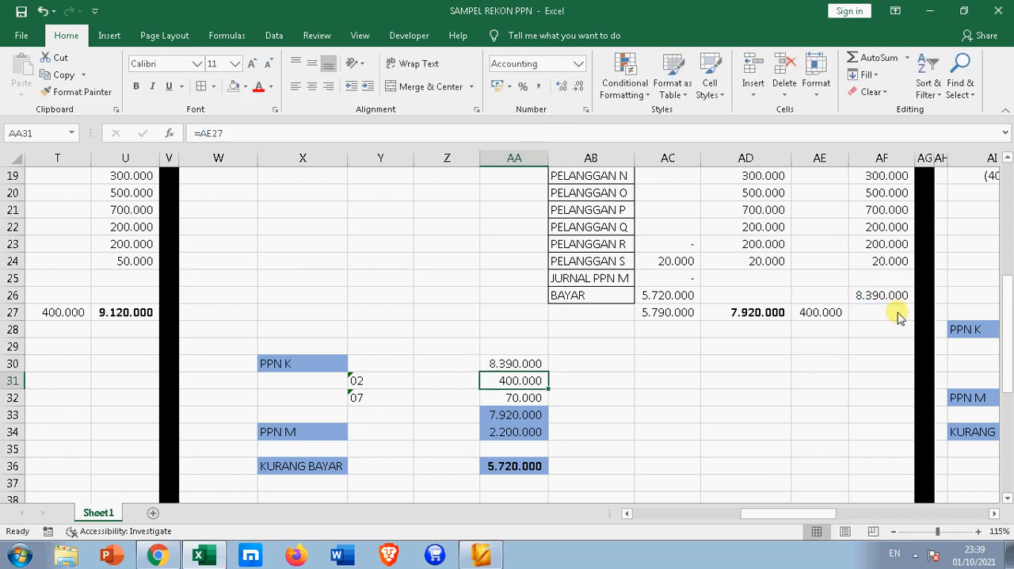
pyautogui.scroll(6, 898, 312)
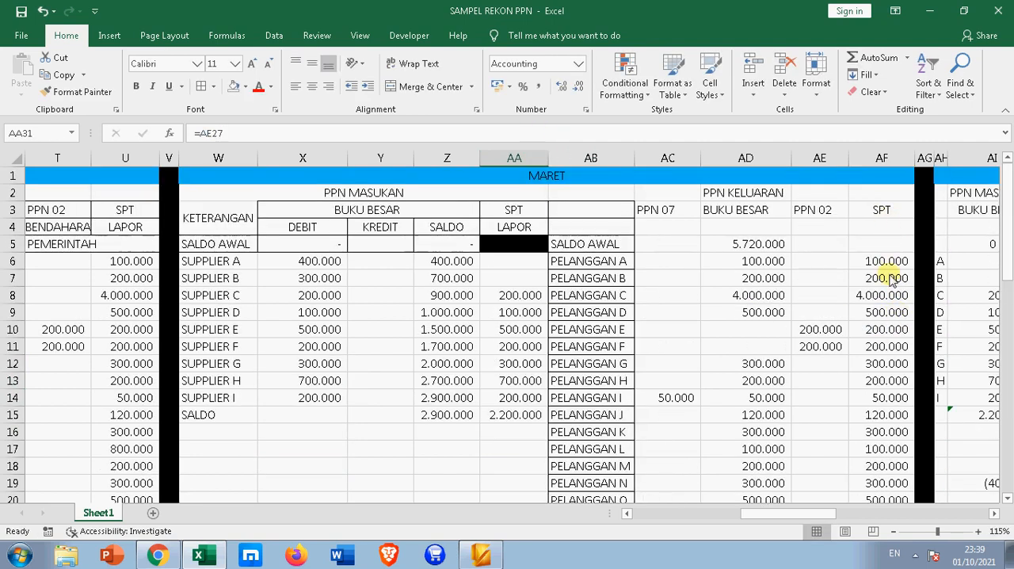
pyautogui.scroll(-4, 893, 277)
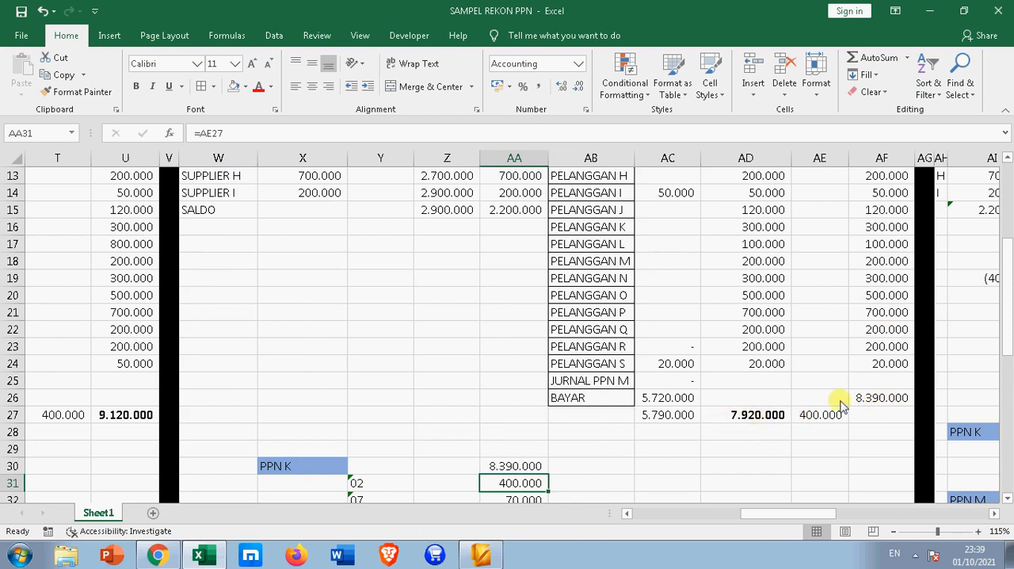
pyautogui.scroll(-2, 824, 412)
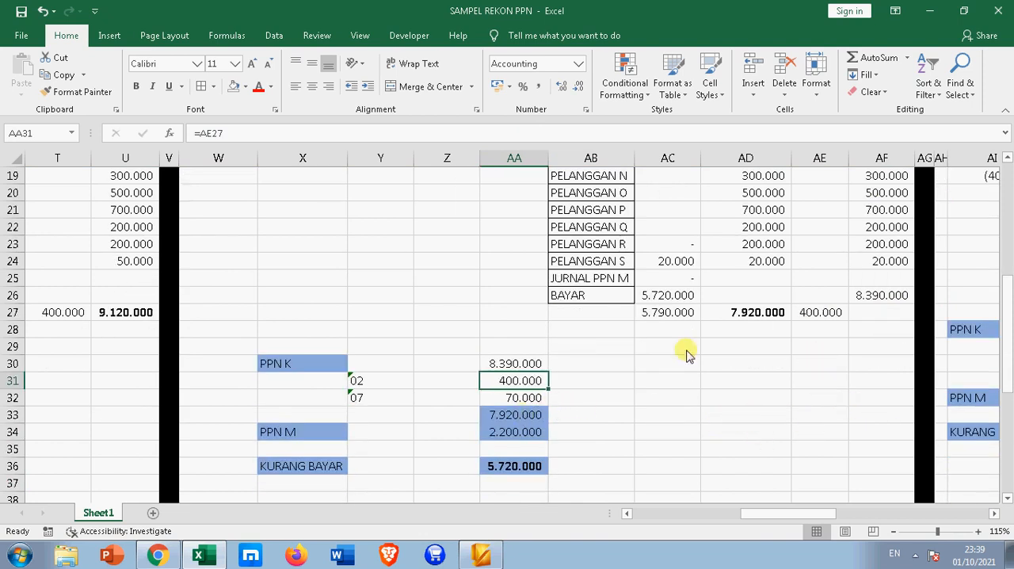
# Make the net output VAT amount in AA33 bold
pyautogui.click(535, 415)
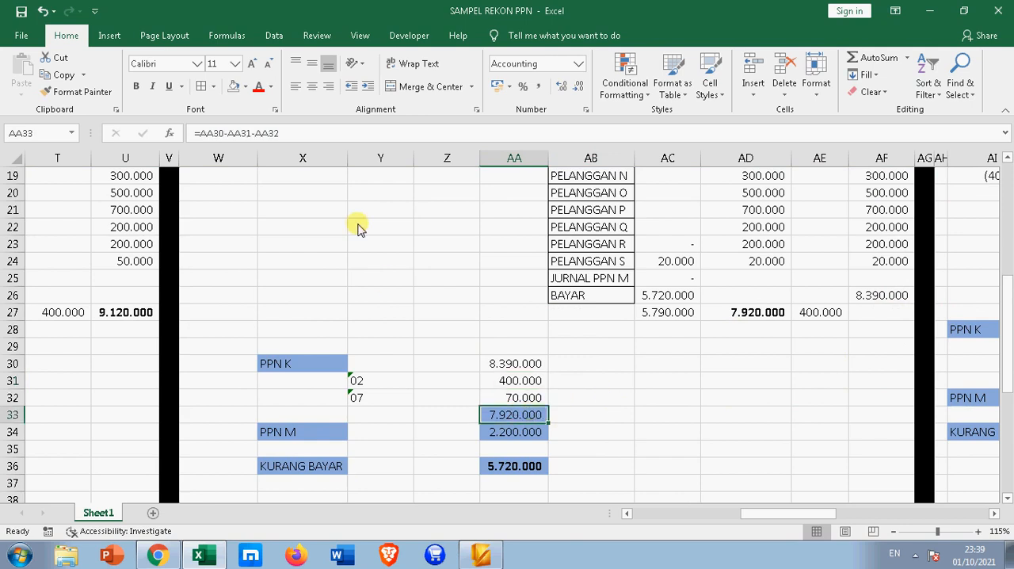
pyautogui.click(134, 89)
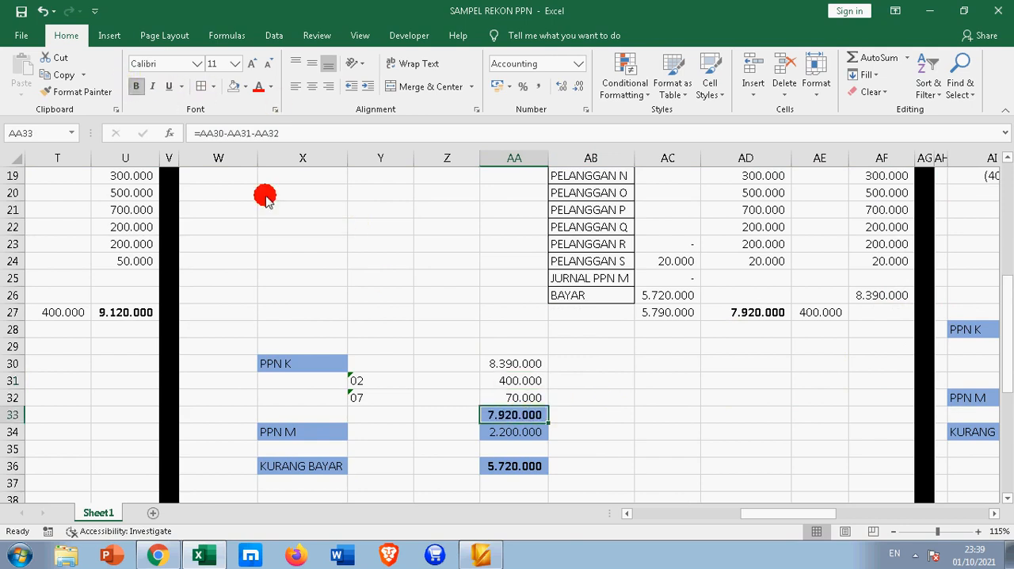
pyautogui.click(607, 411)
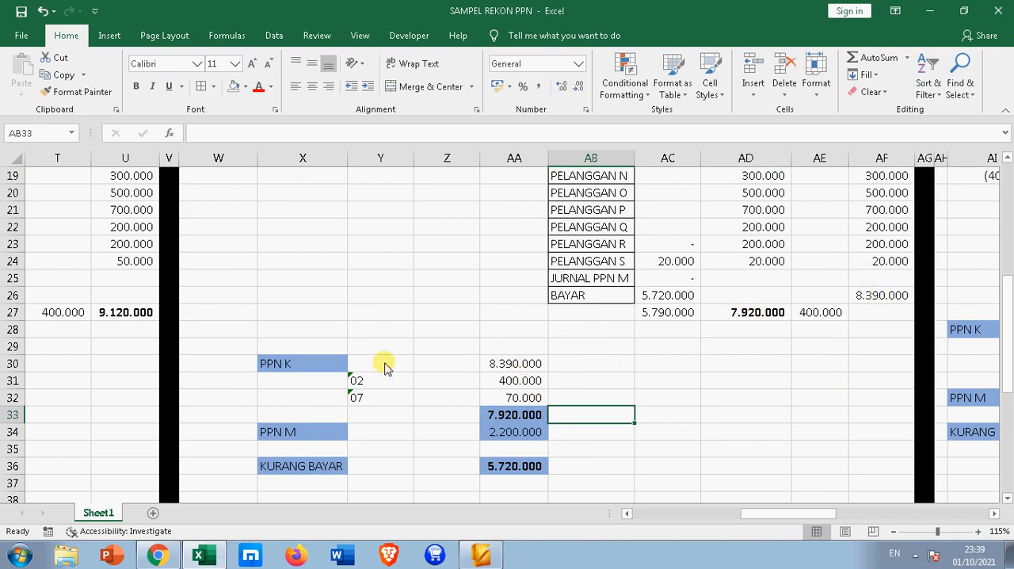
# Review how AA33 is derived from the PPN K amount in AA30 and the 02 and 07 deductions
pyautogui.click(494, 364)
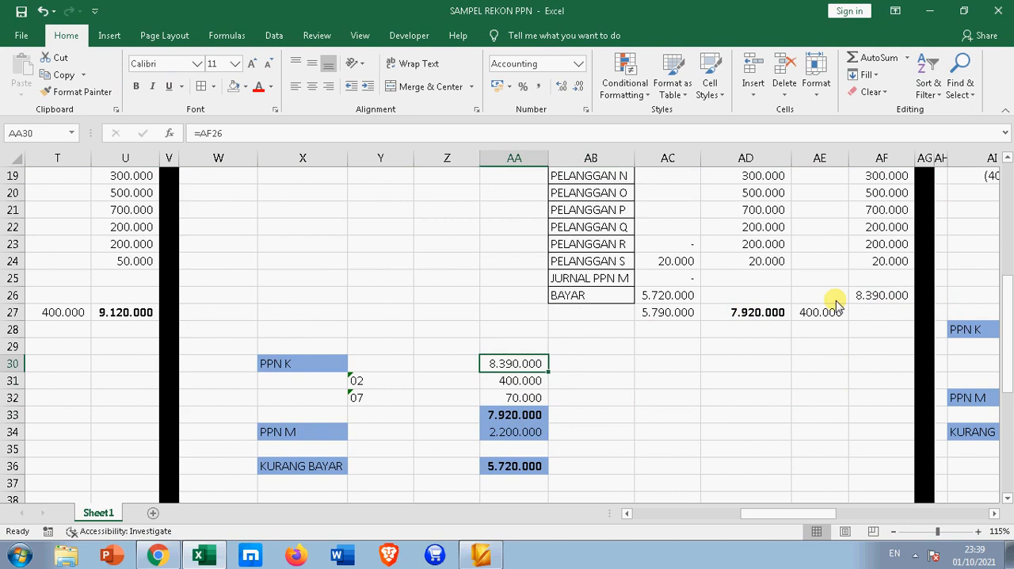
pyautogui.click(519, 381)
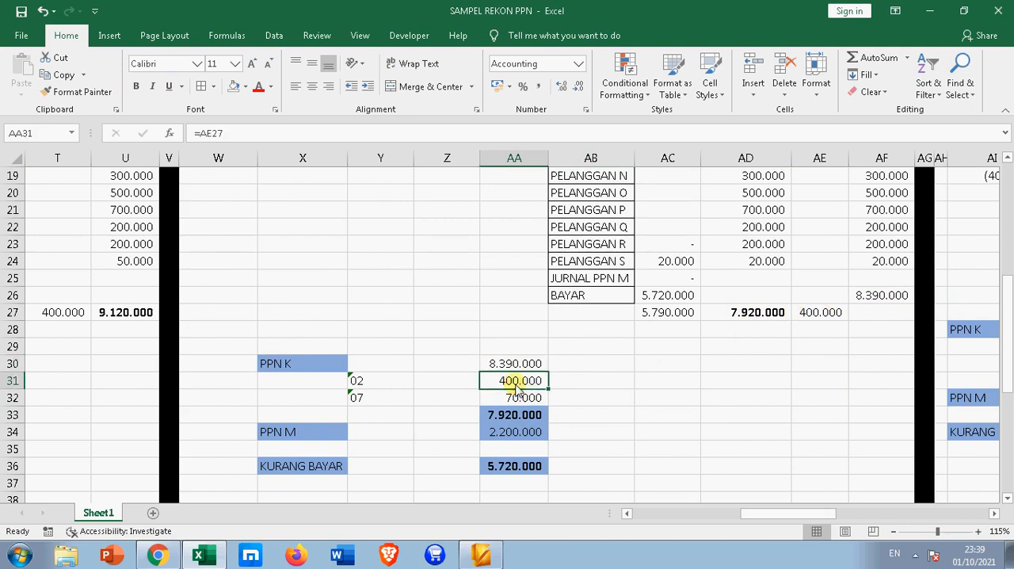
pyautogui.click(515, 416)
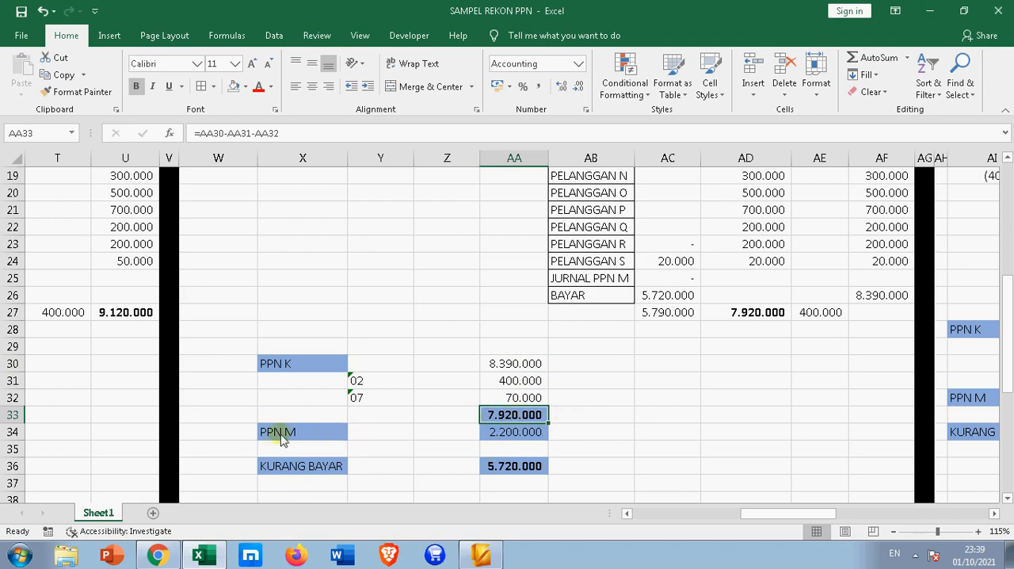
# Make March's PPN M label in X34 and its amount in AA34 bold
pyautogui.click(311, 432)
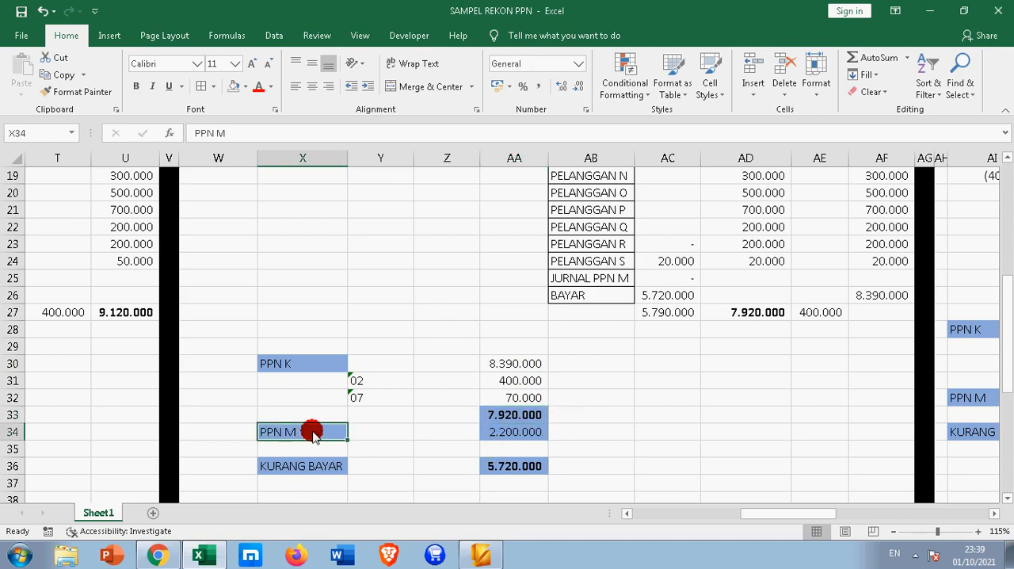
pyautogui.click(135, 88)
pyautogui.click(507, 432)
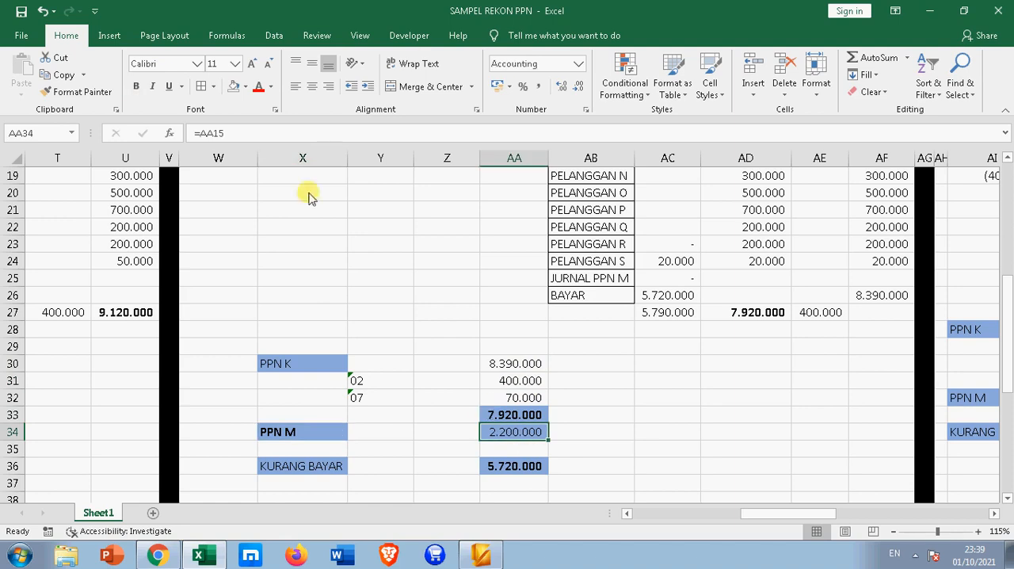
pyautogui.click(135, 87)
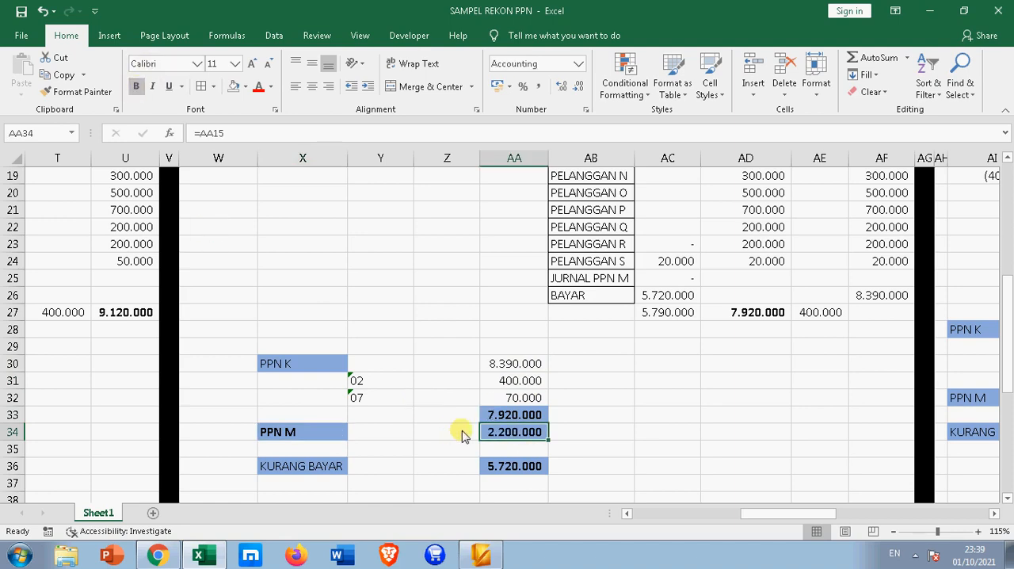
# Trace the PPN M amount in AA34 to its SPT total and compare SUPPLIER A and B's debits with their LAPOR cells
pyautogui.hotkey('ctrl', '[')
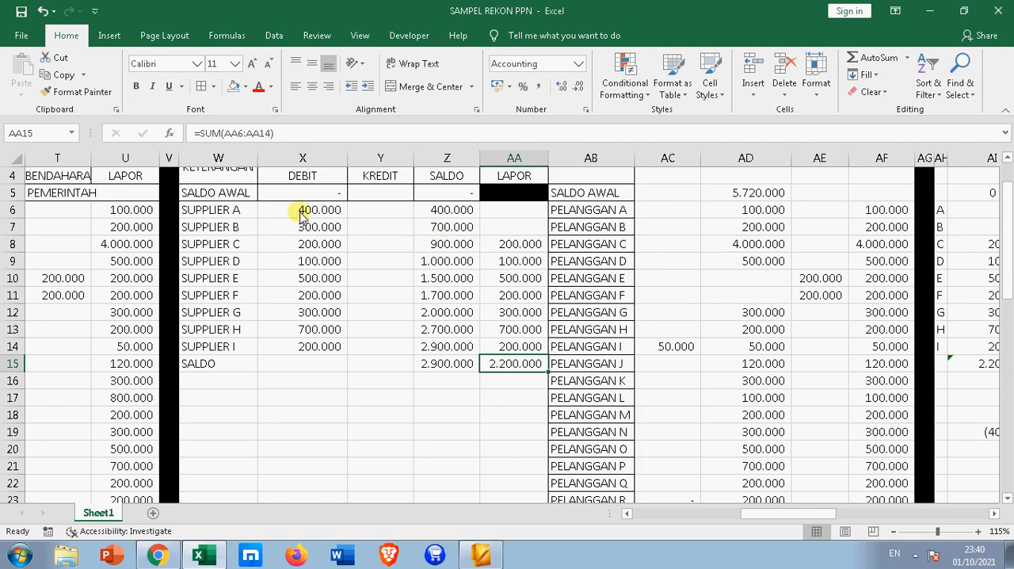
pyautogui.moveTo(302, 215); pyautogui.dragTo(305, 228)
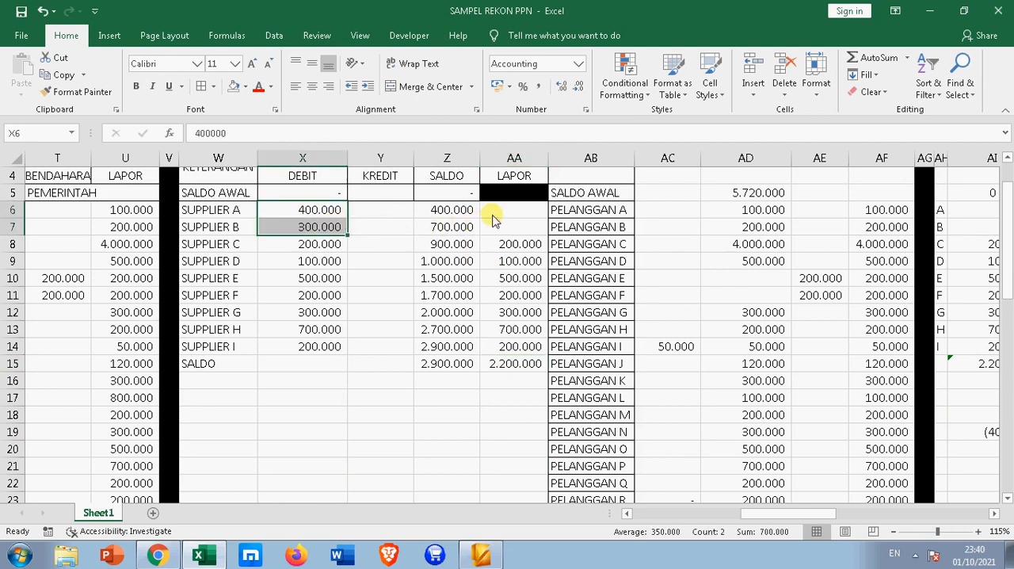
pyautogui.moveTo(491, 218); pyautogui.dragTo(494, 228)
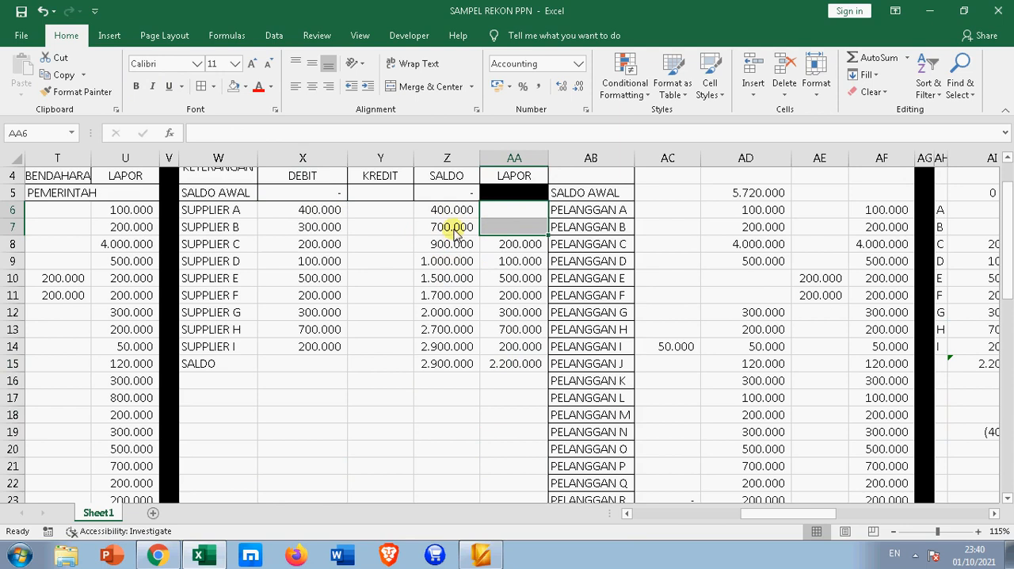
pyautogui.click(525, 373)
pyautogui.scroll(-6, 523, 380)
pyautogui.scroll(-1, 513, 410)
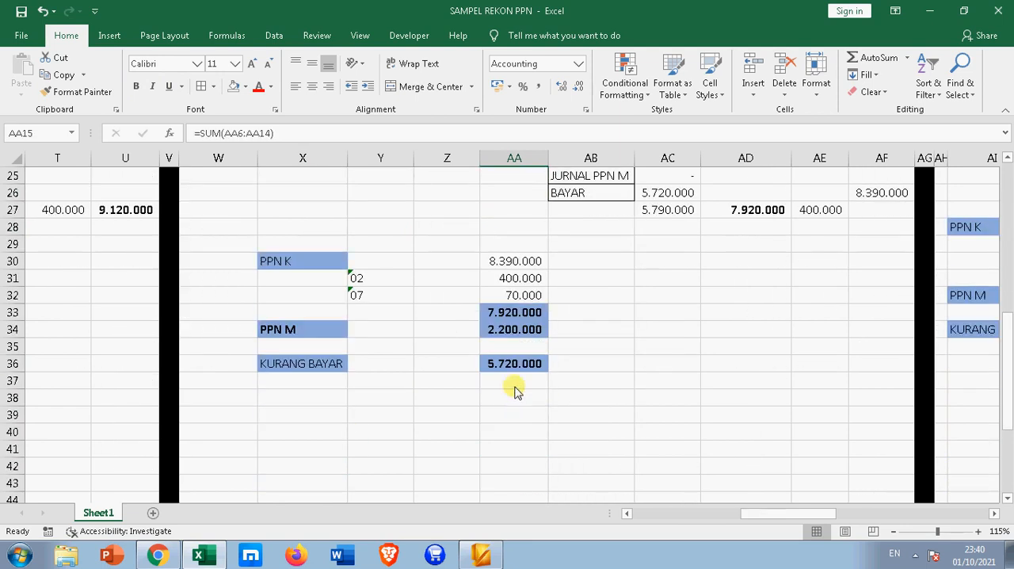
# Make the KURANG BAYAR label in X36 bold and check the formulas in AA33 and AA36
pyautogui.click(328, 366)
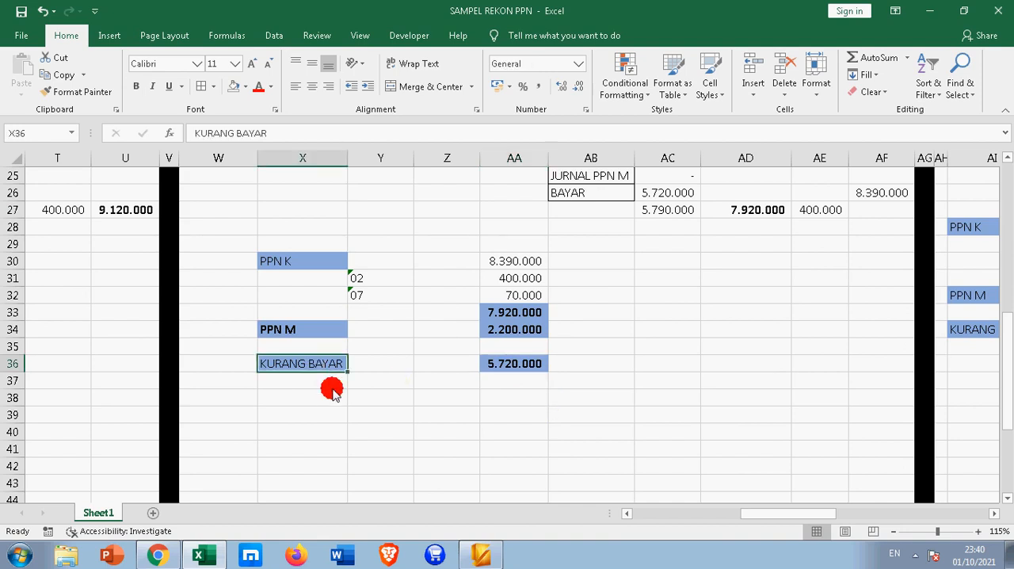
pyautogui.click(135, 86)
pyautogui.click(531, 316)
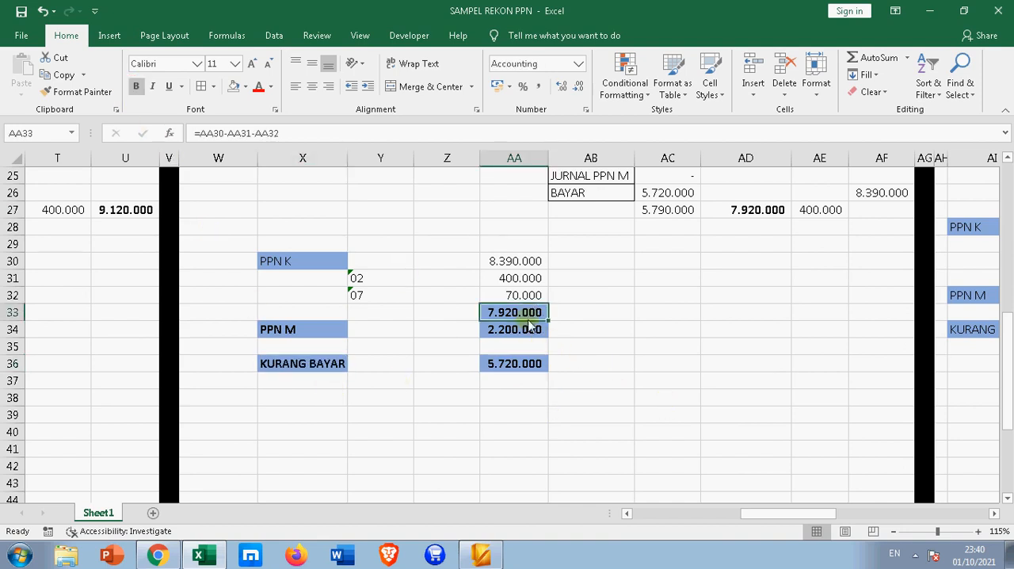
pyautogui.click(507, 367)
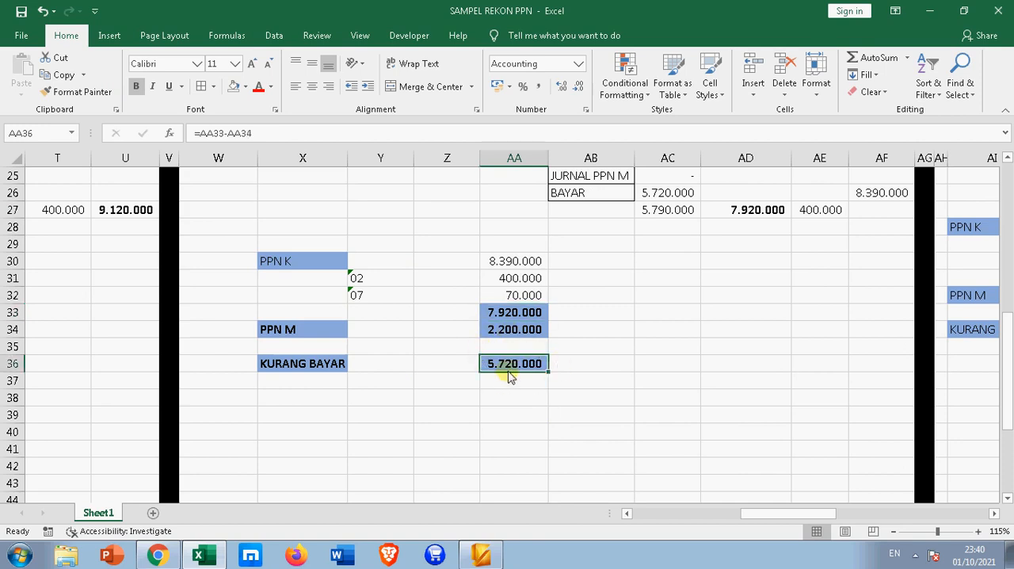
# Enter 2.200.000 as the KREDIT amount in Y15 on March's PPN MASUKAN SALDO row
pyautogui.scroll(2, 519, 372)
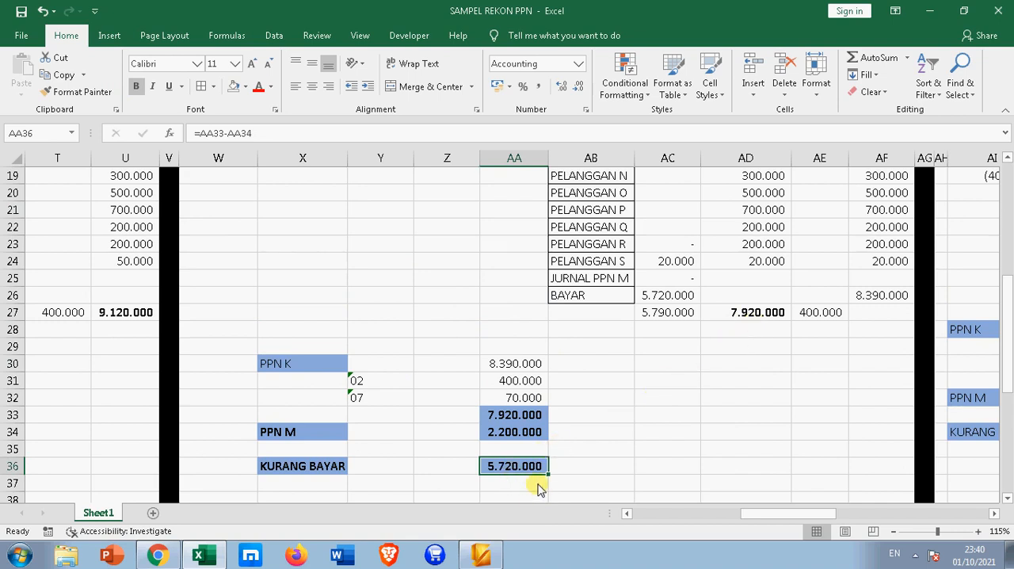
pyautogui.scroll(6, 538, 489)
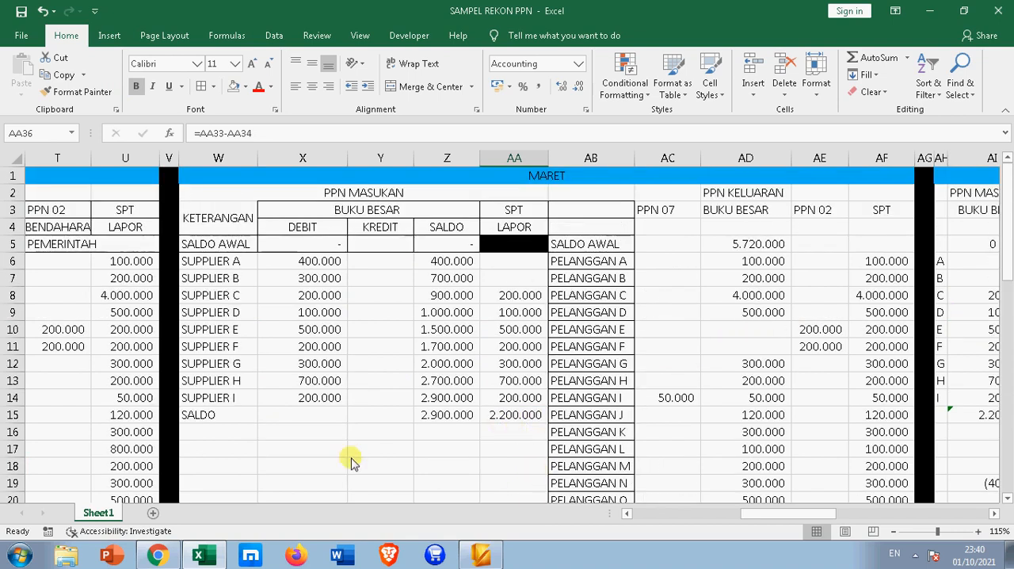
pyautogui.click(366, 416)
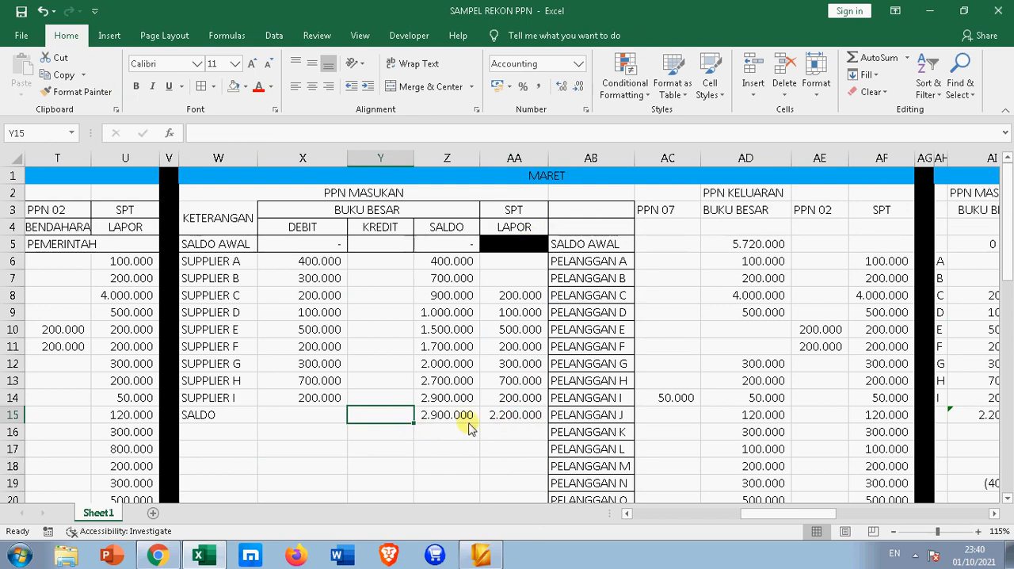
pyautogui.write('200.000')
pyautogui.press('Return')
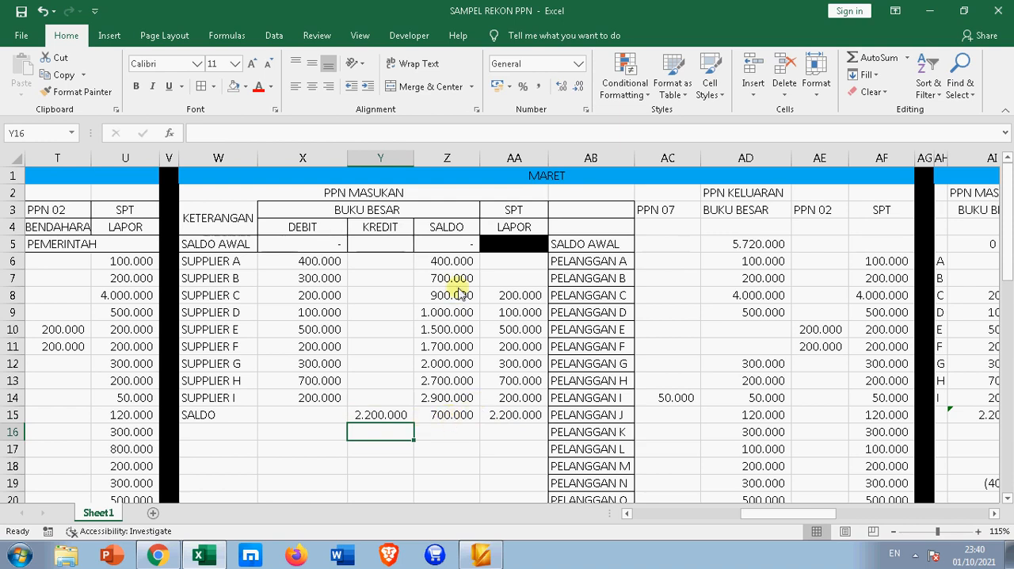
# Compare the remaining input VAT balance in Z15 with SUPPLIER A and B's debits and their LAPOR cells
pyautogui.click(453, 414)
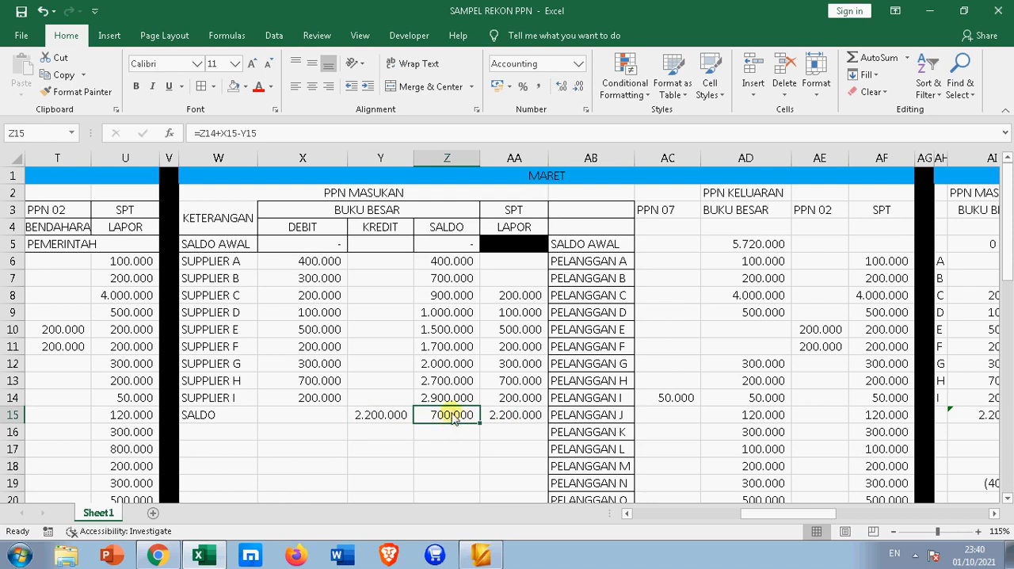
pyautogui.moveTo(309, 264); pyautogui.dragTo(315, 273)
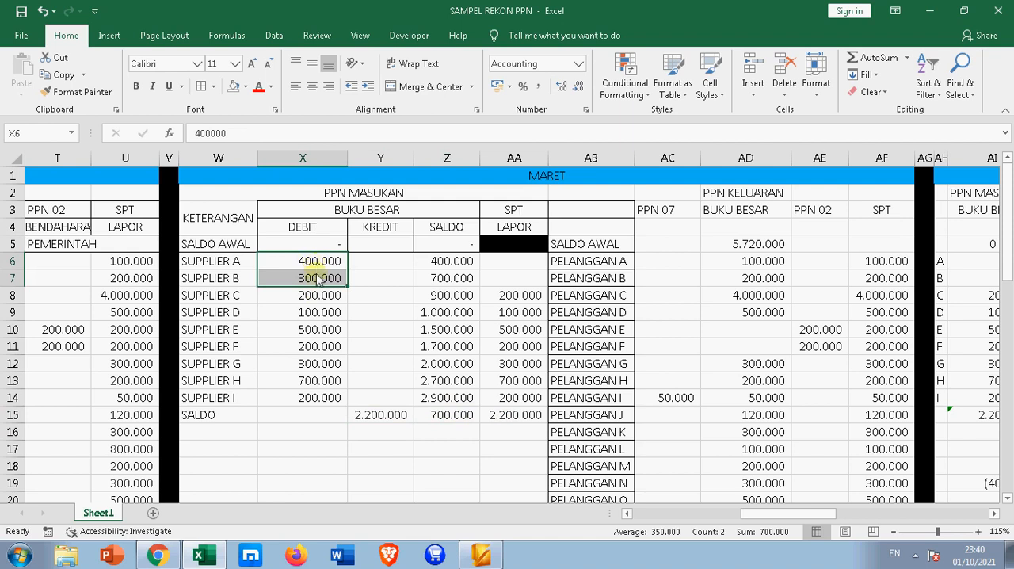
pyautogui.click(449, 464)
pyautogui.click(453, 416)
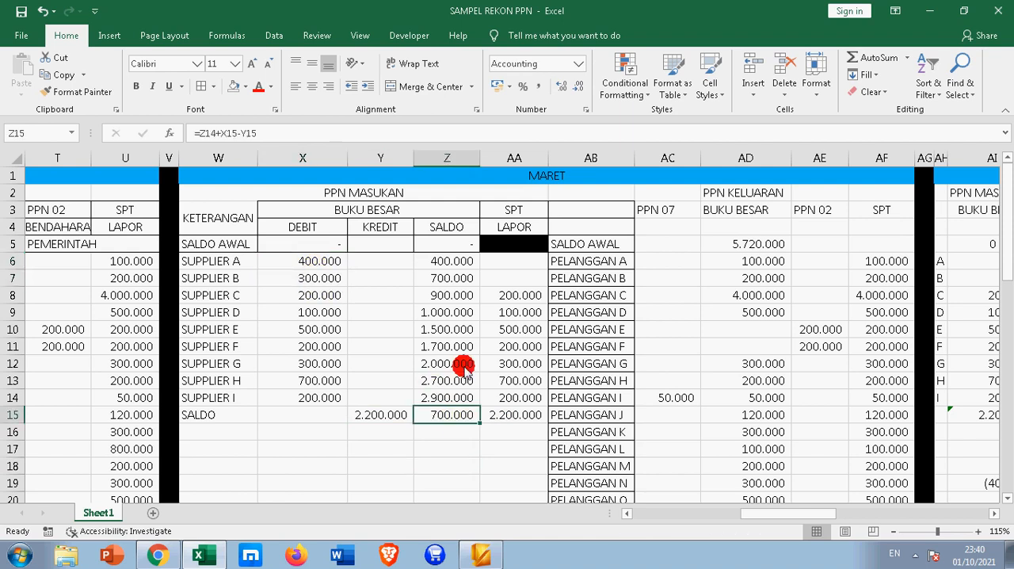
pyautogui.moveTo(502, 264); pyautogui.dragTo(509, 288)
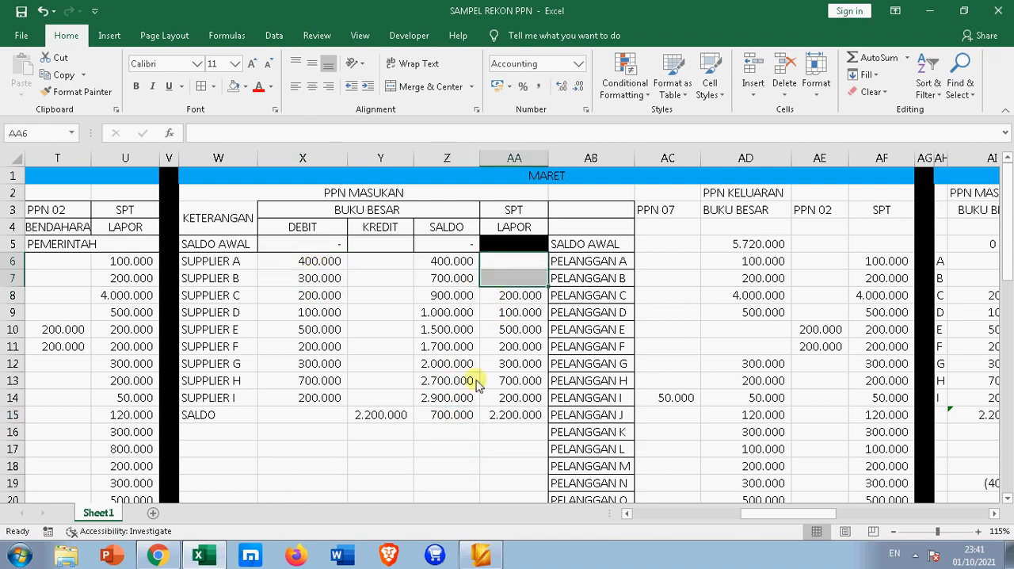
pyautogui.click(449, 421)
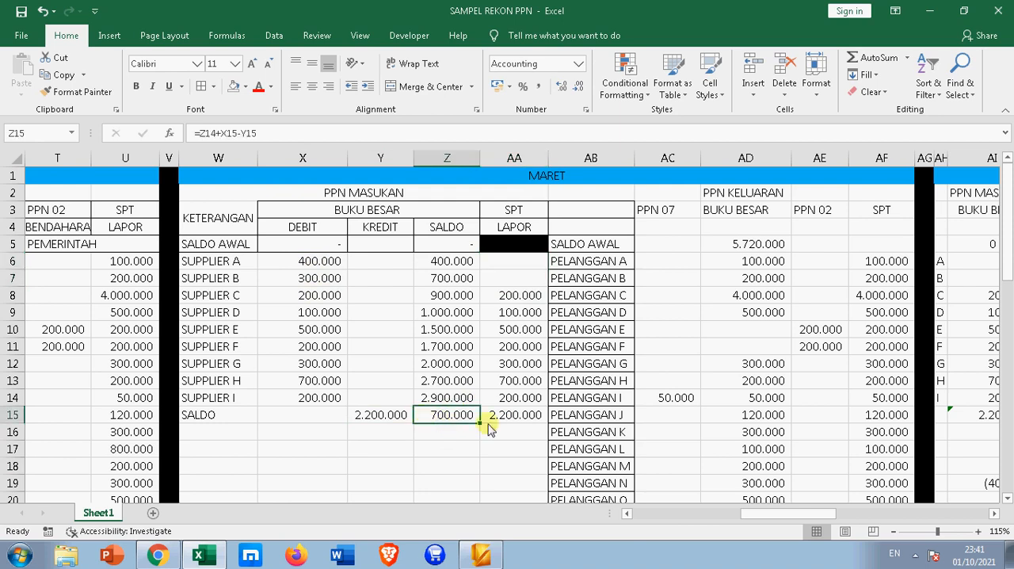
# Trace the JURNAL PPN M amount in AC25 to the credit in Y15 and check the output VAT ledger balance in AD27
pyautogui.scroll(-5, 569, 432)
pyautogui.scroll(4, 514, 358)
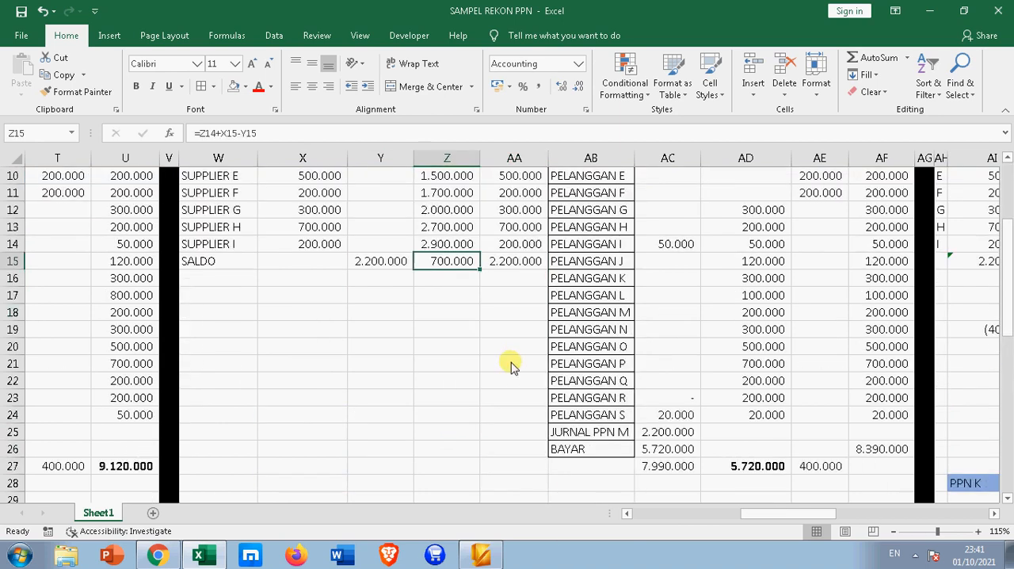
pyautogui.click(396, 367)
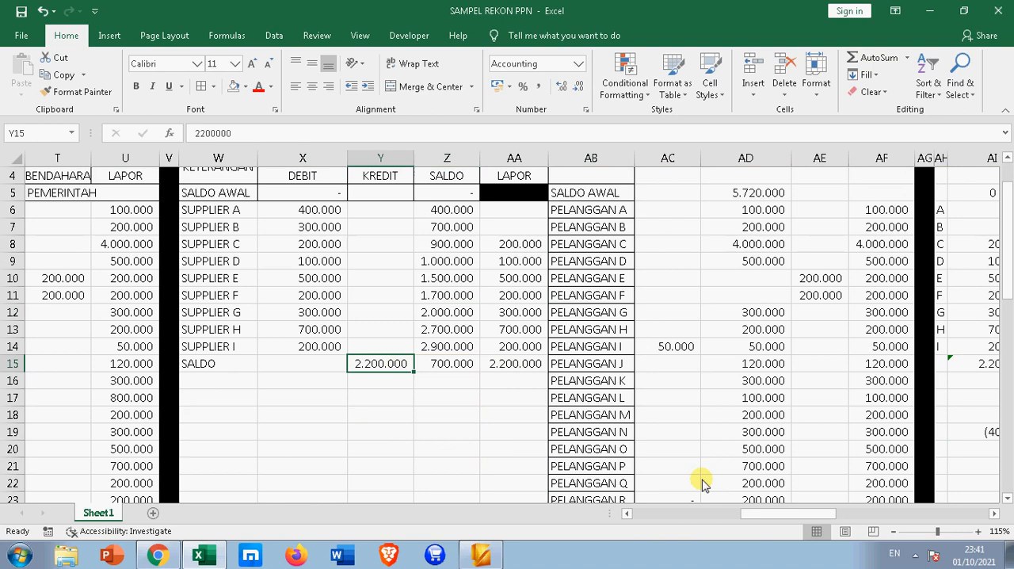
pyautogui.scroll(-5, 700, 483)
pyautogui.click(669, 278)
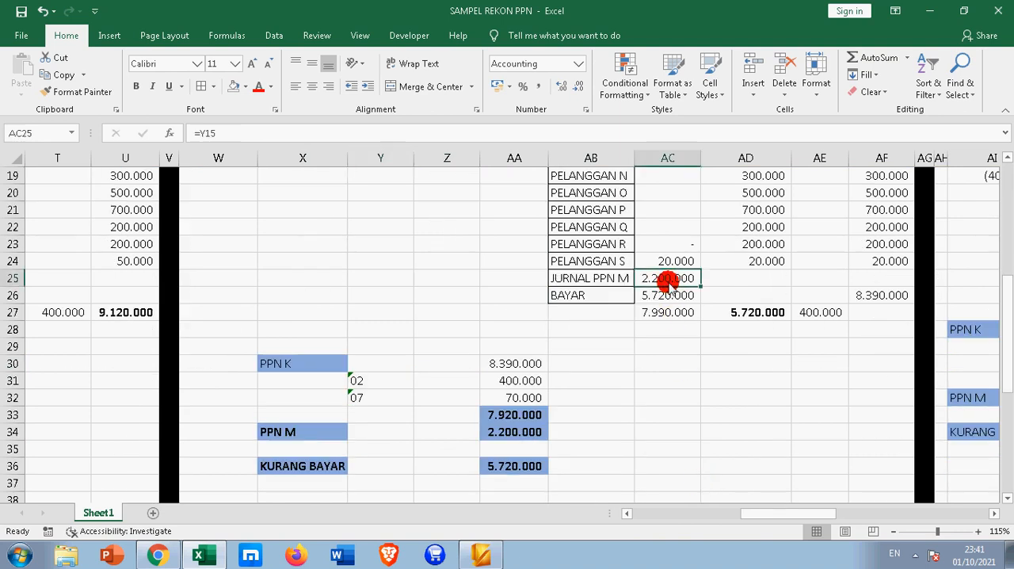
pyautogui.click(742, 361)
pyautogui.click(744, 312)
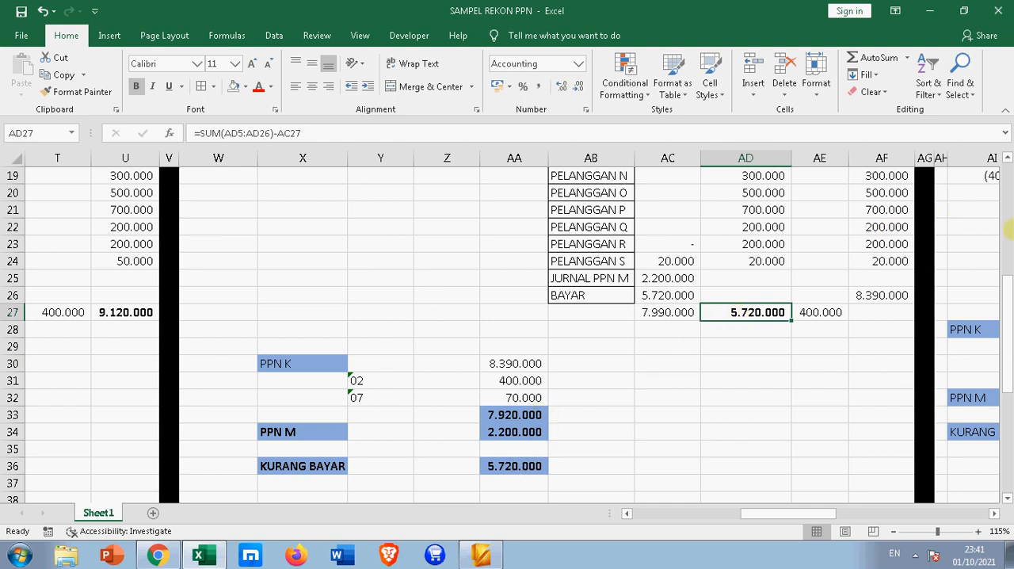
# Return to the JANUARI reconciliation at the start of the sheet
pyautogui.moveTo(811, 516); pyautogui.dragTo(645, 516)
pyautogui.scroll(6, 456, 408)
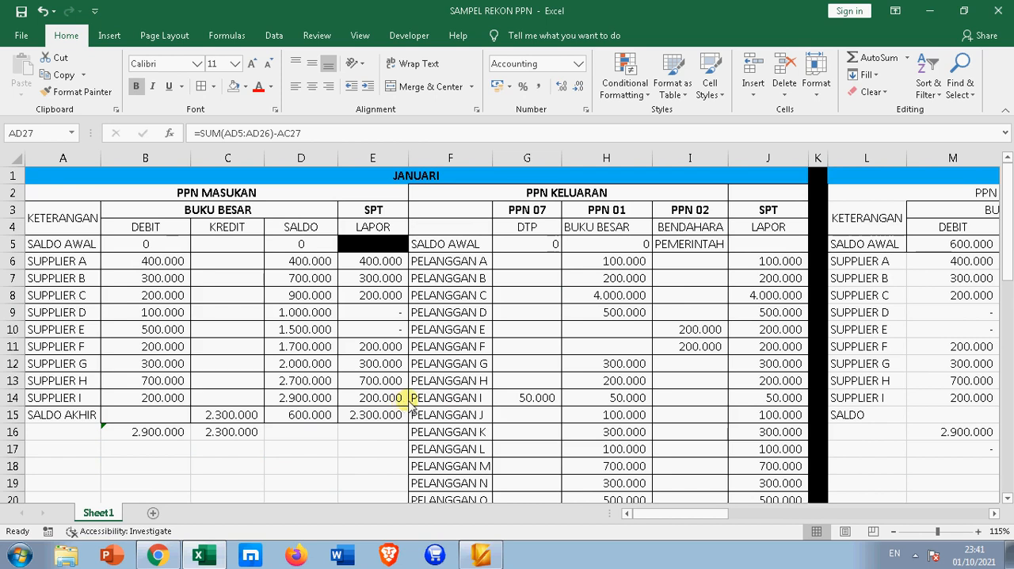
# Compare January's output VAT ledger balance in H26 with the KURANG BAYAR amount and the PPN 01, 02 and 07 columns
pyautogui.scroll(-4, 405, 404)
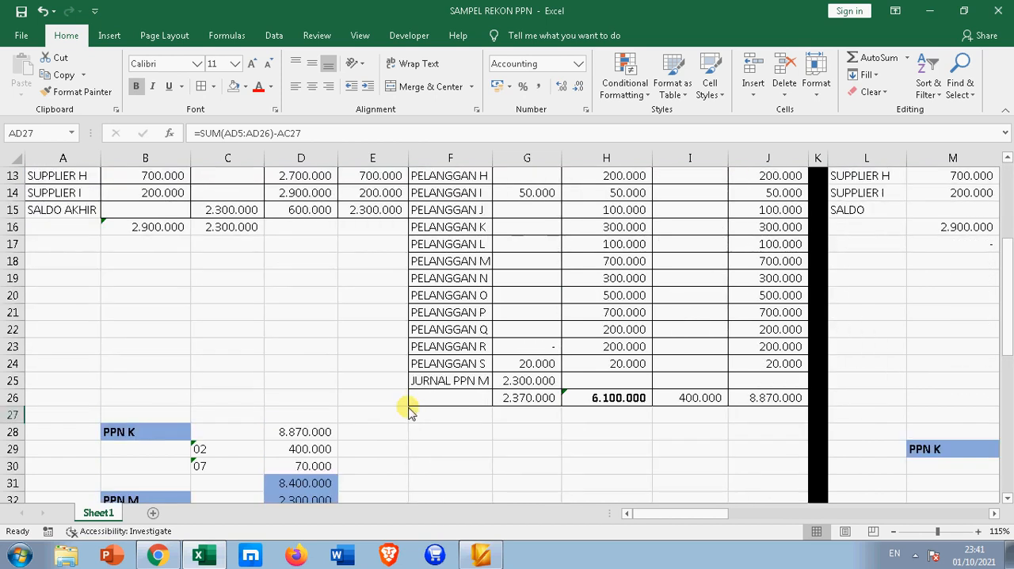
pyautogui.scroll(-2, 406, 408)
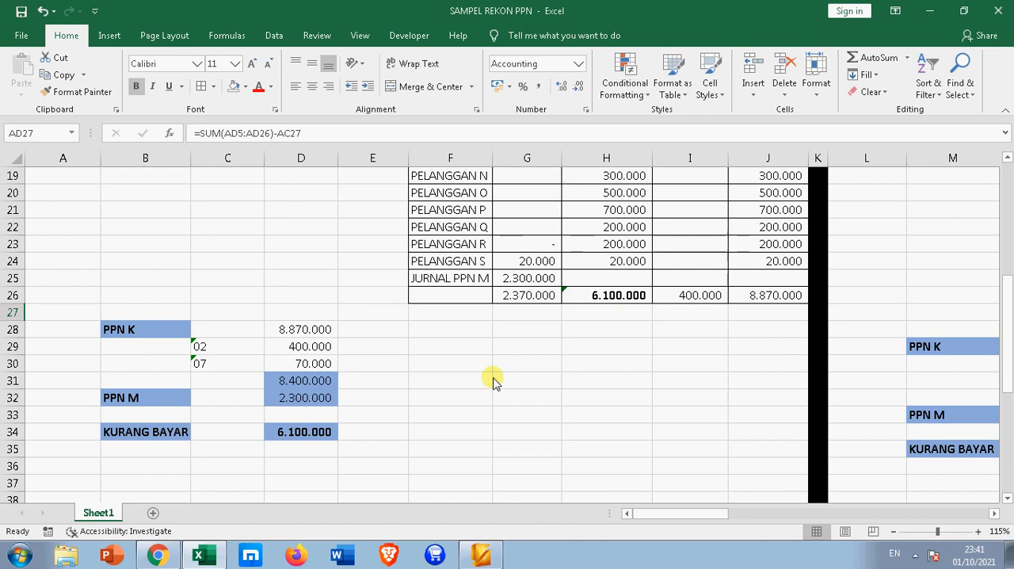
pyautogui.click(633, 300)
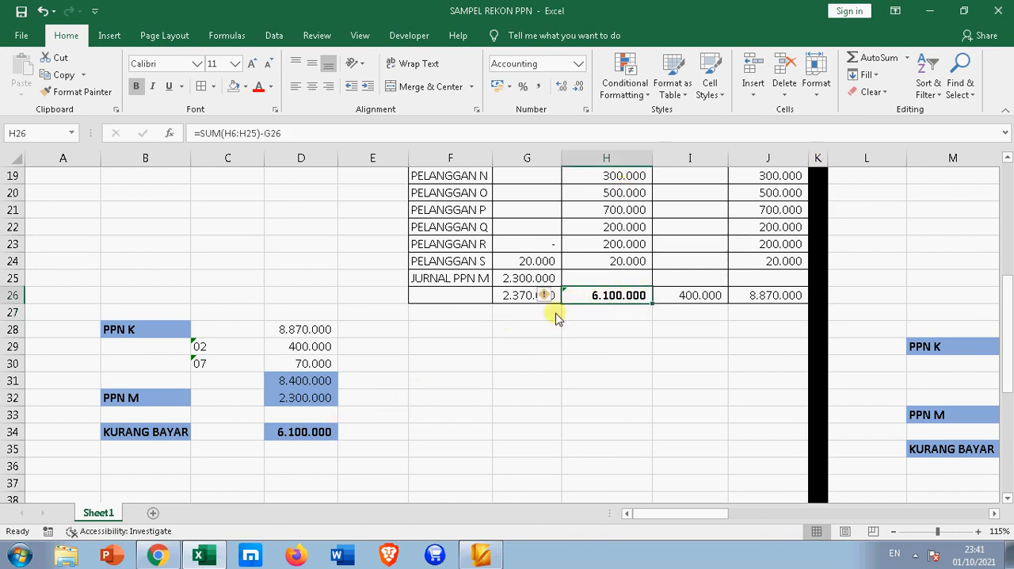
pyautogui.scroll(6, 577, 323)
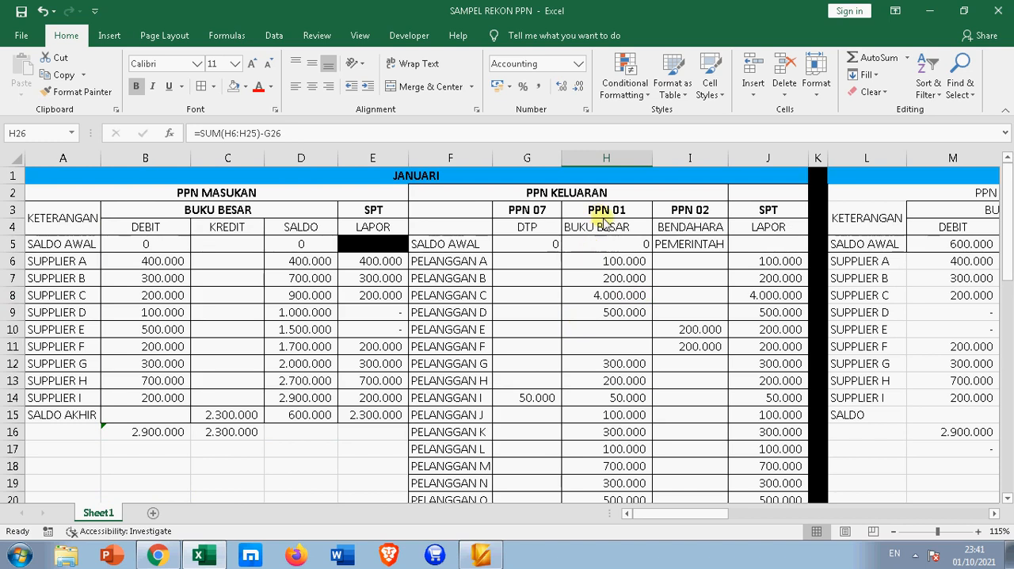
pyautogui.scroll(-5, 600, 301)
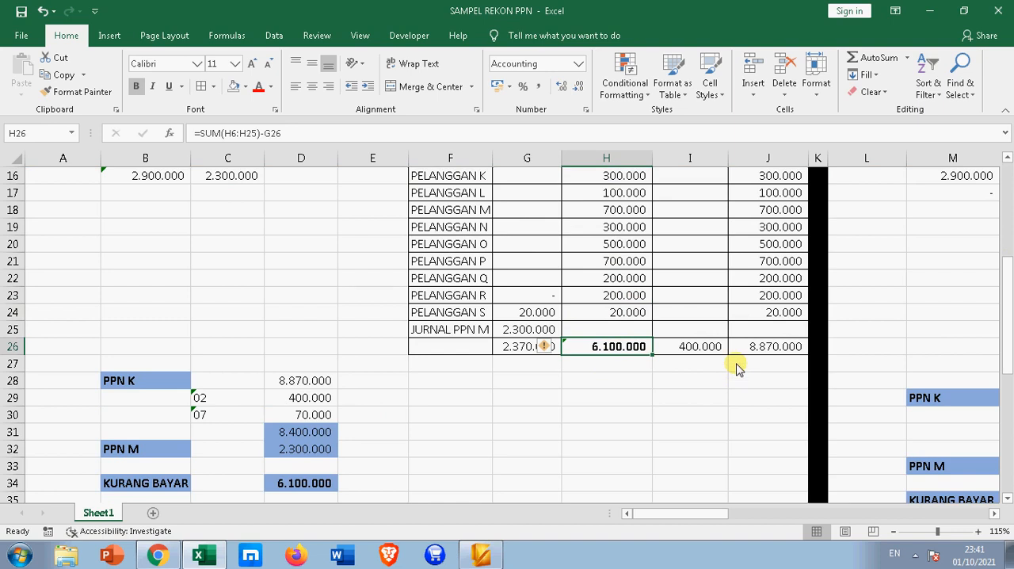
pyautogui.scroll(5, 739, 371)
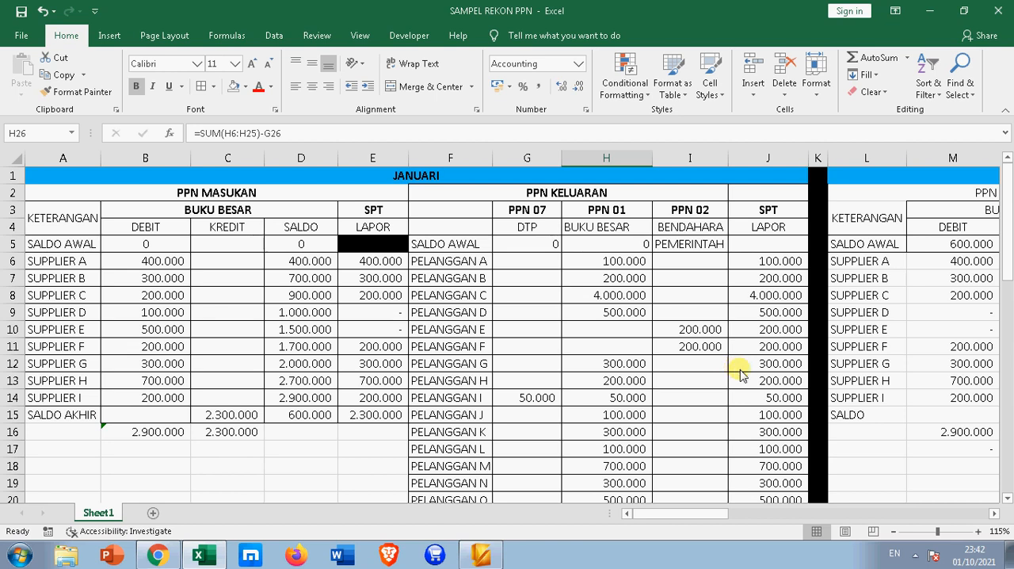
# Review January's PPN K and PPN M calculation against the JURNAL PPN M row and the PPN MASUKAN table
pyautogui.scroll(-4, 686, 320)
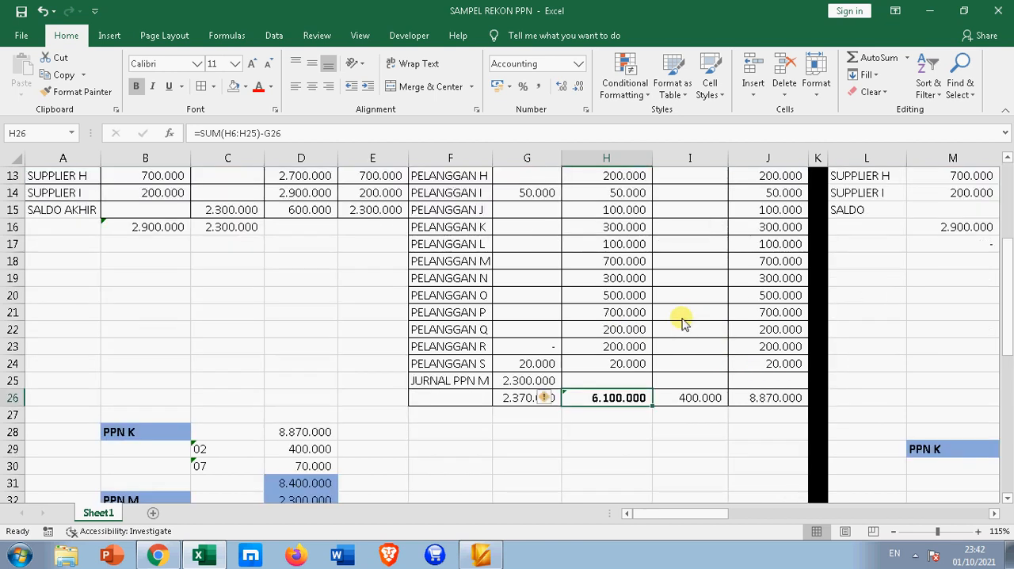
pyautogui.scroll(-3, 683, 320)
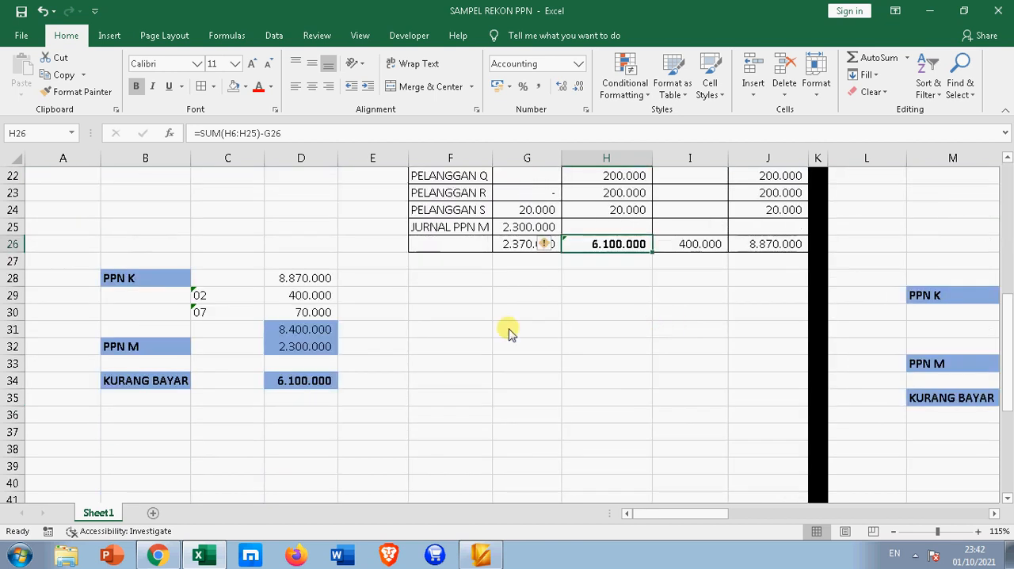
pyautogui.scroll(2, 509, 333)
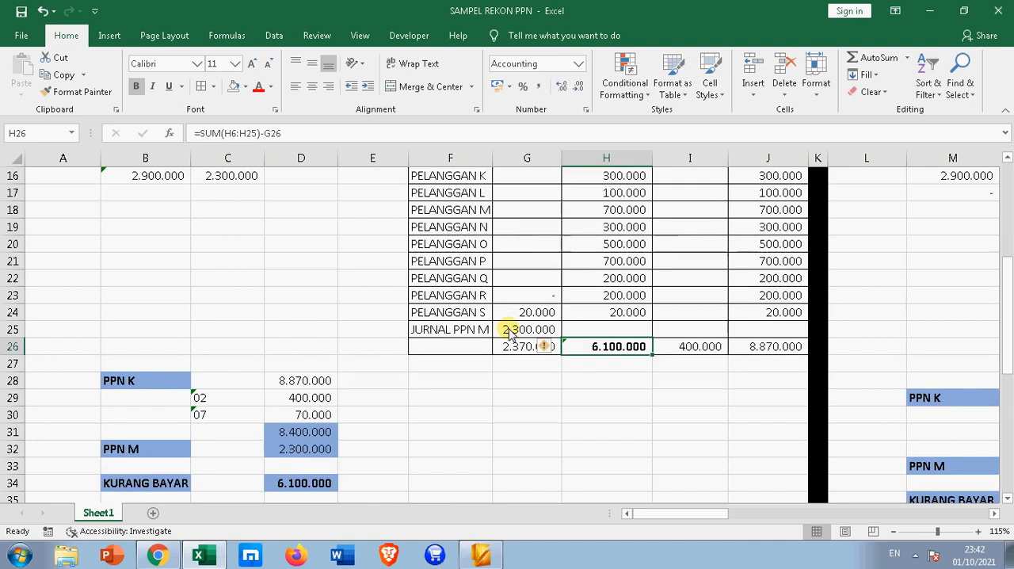
pyautogui.scroll(5, 523, 317)
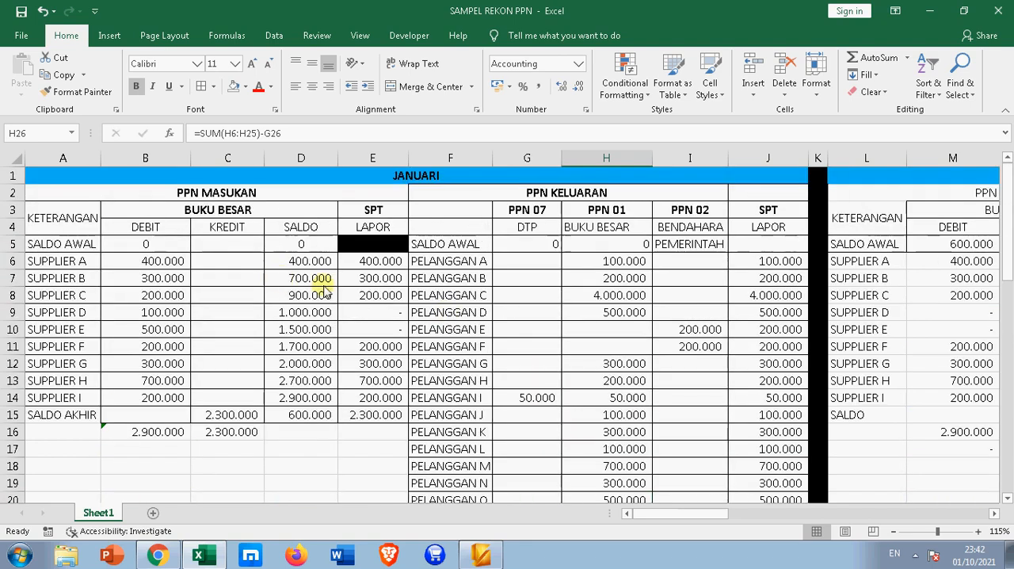
pyautogui.scroll(-4, 492, 347)
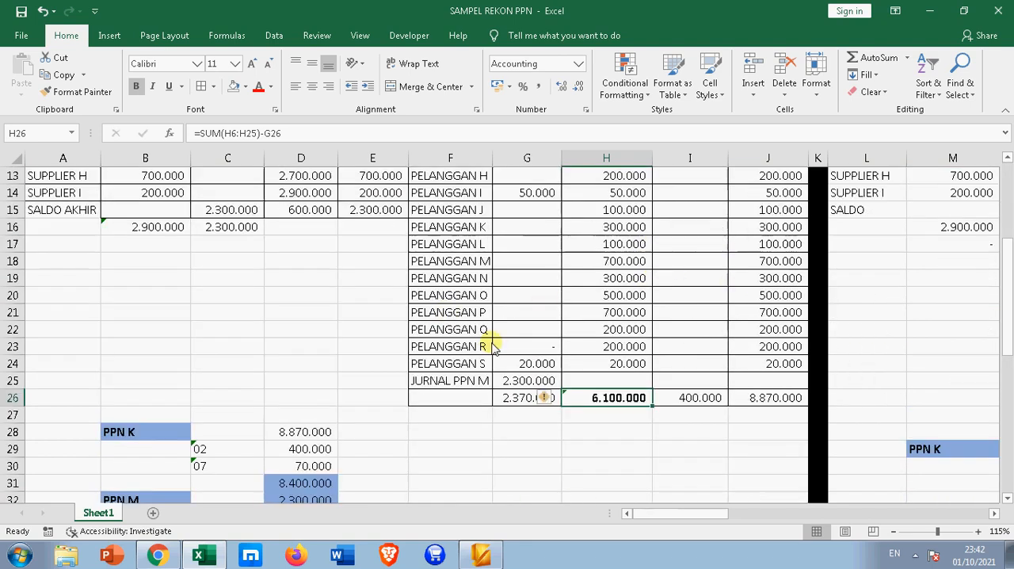
pyautogui.scroll(-2, 491, 346)
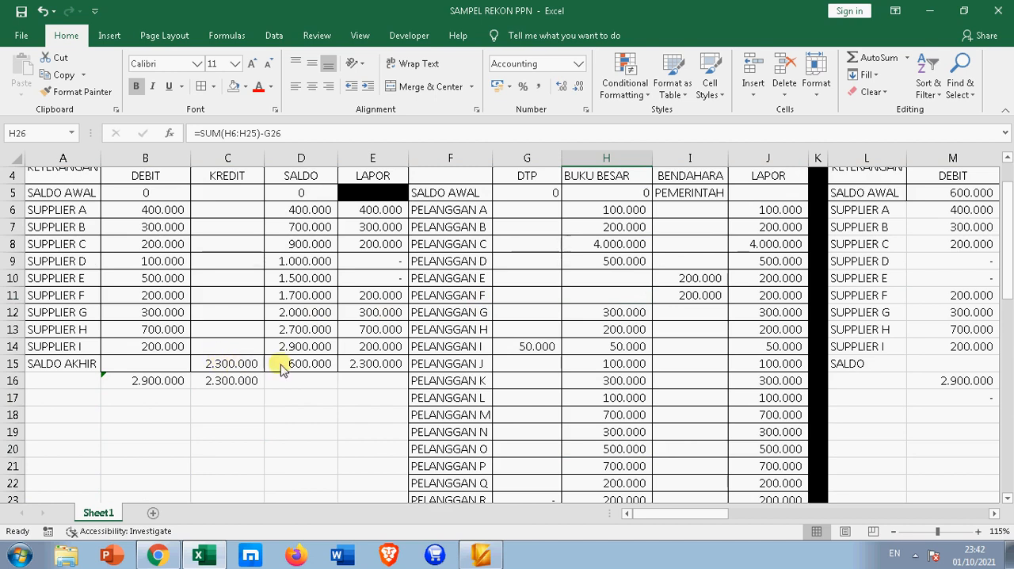
# Try a KREDIT amount of 2.900.000 in C15 on January's SALDO AKHIR row and check the SALDO in D15
pyautogui.click(229, 366)
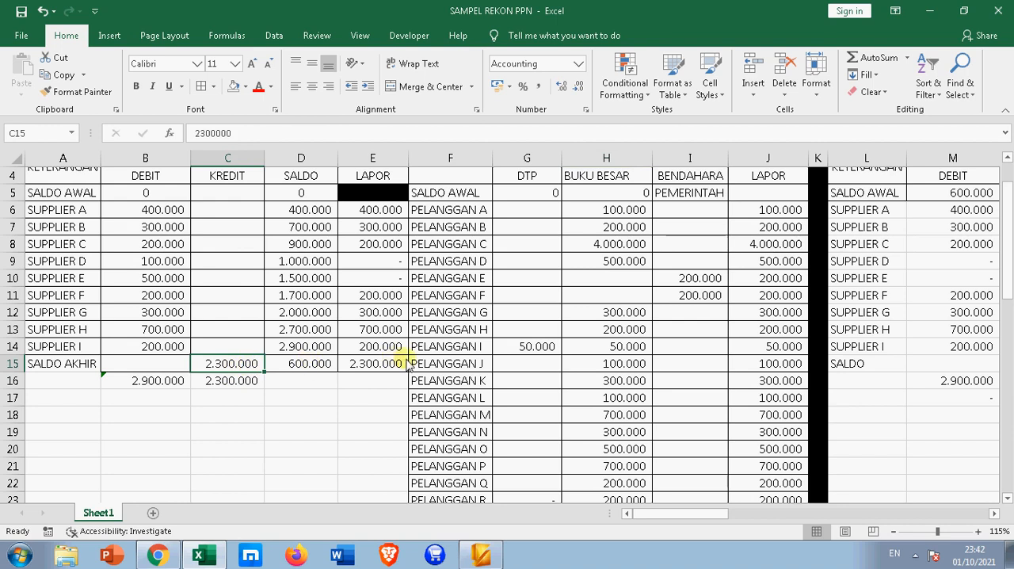
pyautogui.write('2900000')
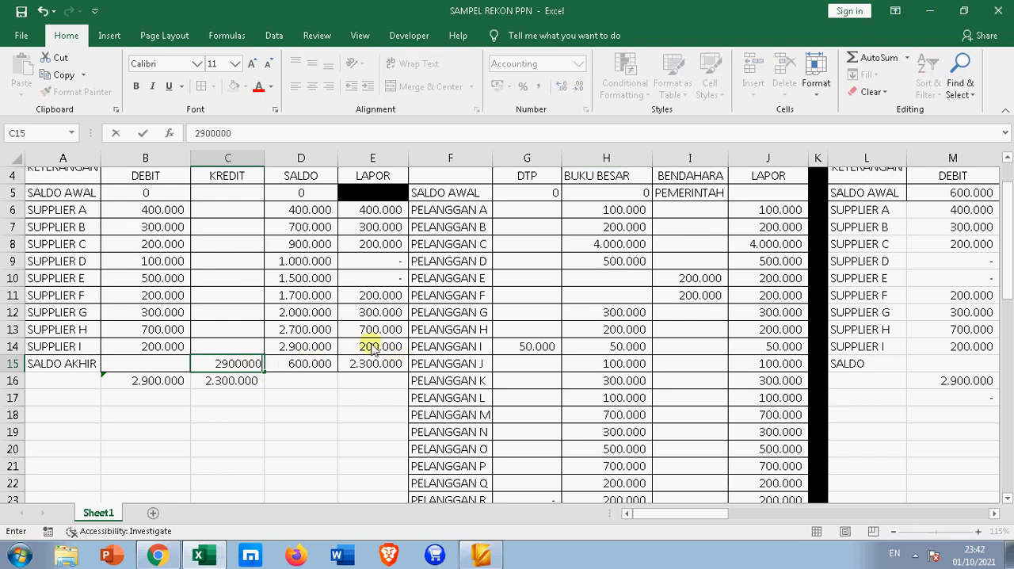
pyautogui.press('Return')
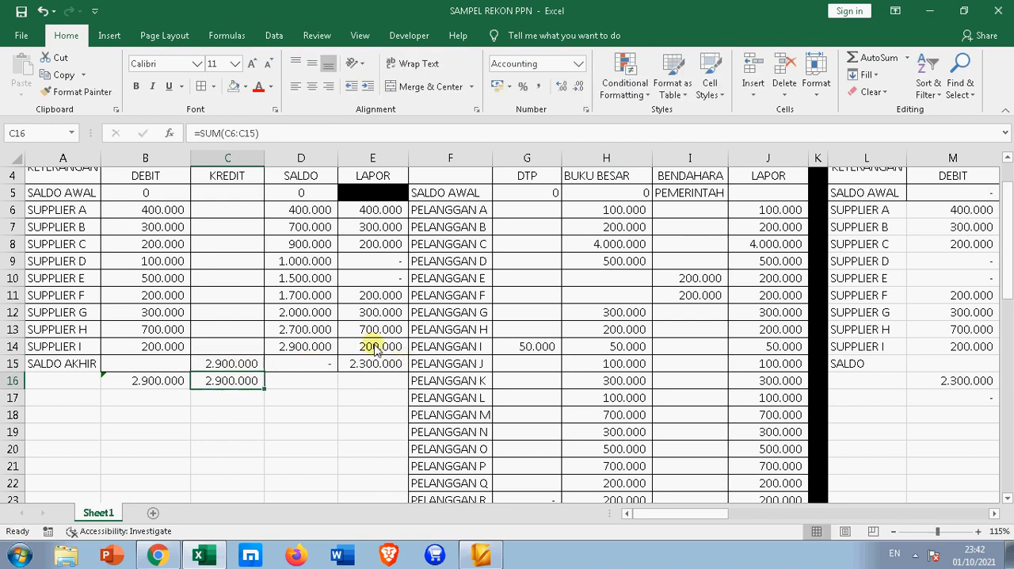
pyautogui.click(290, 369)
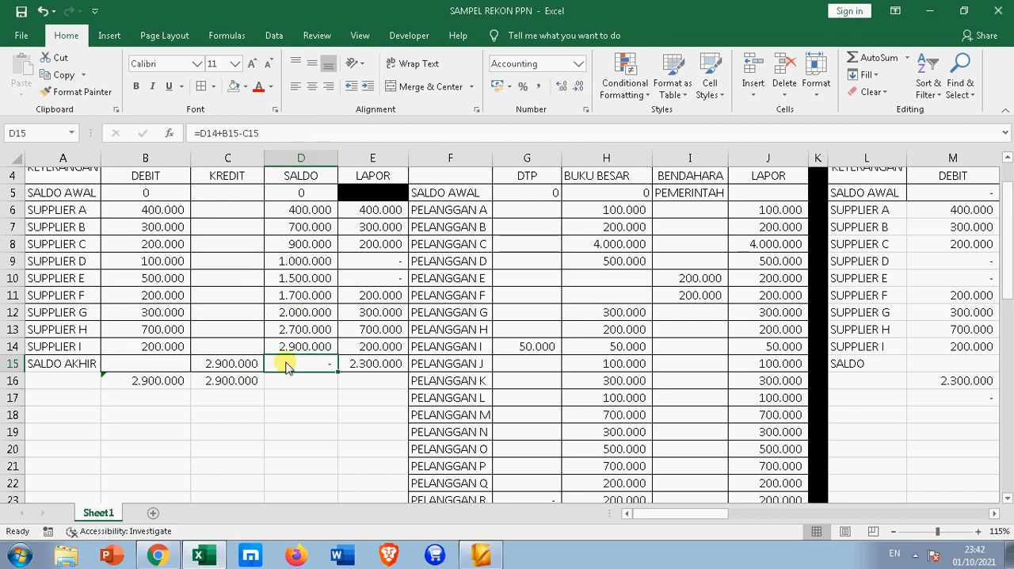
pyautogui.click(285, 366)
pyautogui.scroll(1, 287, 366)
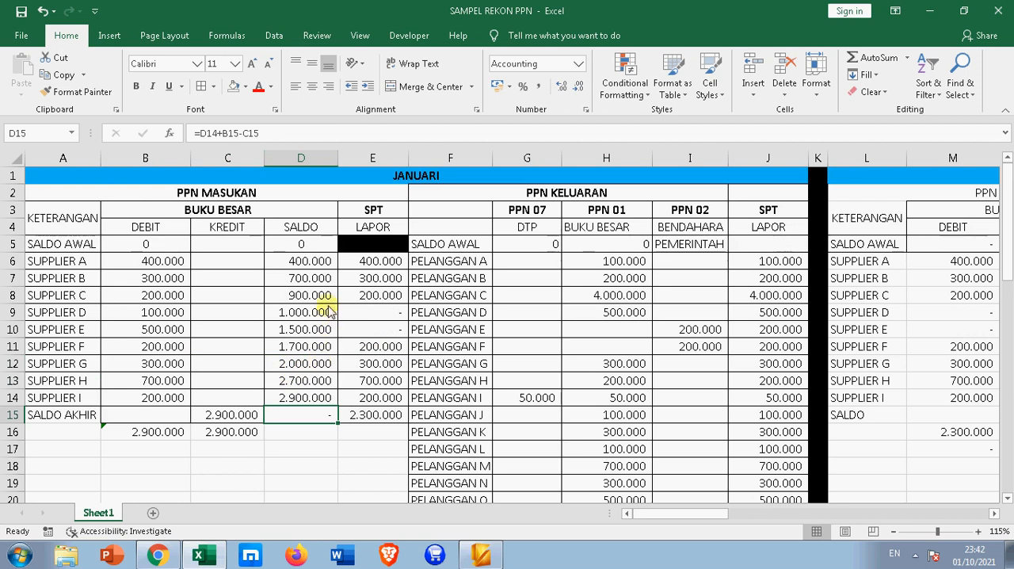
# Set the KREDIT amount in C15 to 2.300.000 and check January's closing input VAT balance in D15
pyautogui.click(246, 414)
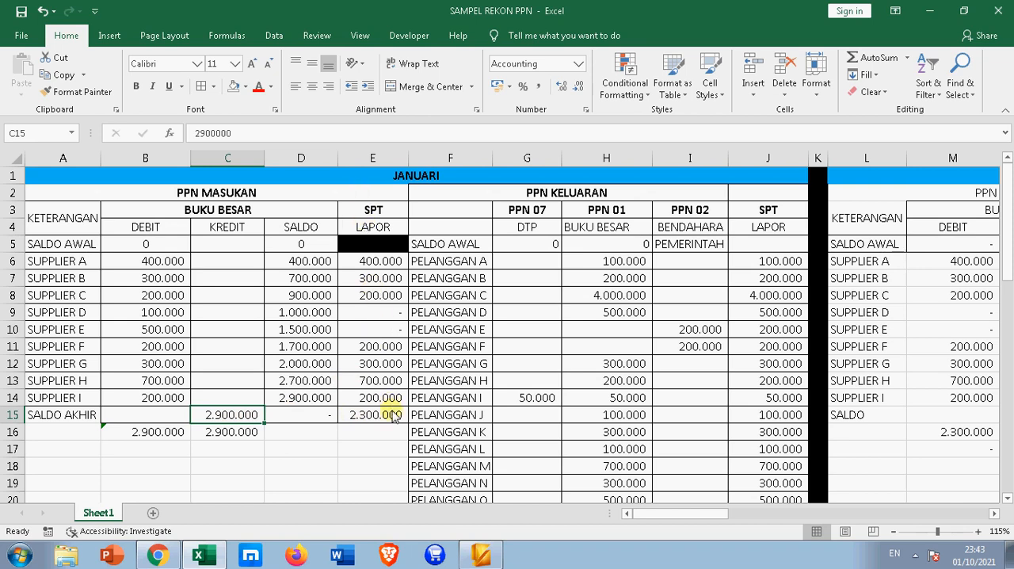
pyautogui.write('230000')
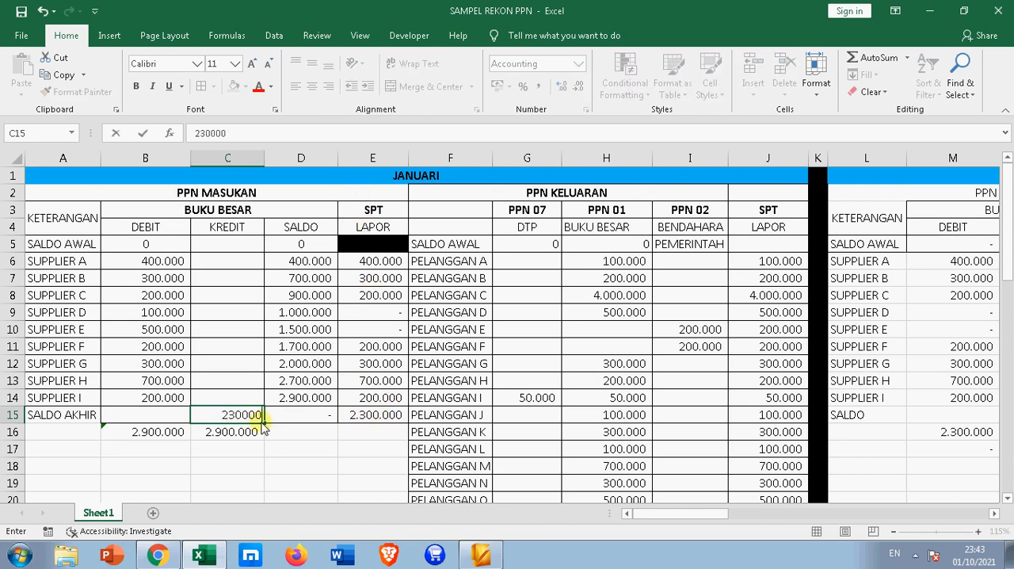
pyautogui.press('Return')
pyautogui.click(293, 415)
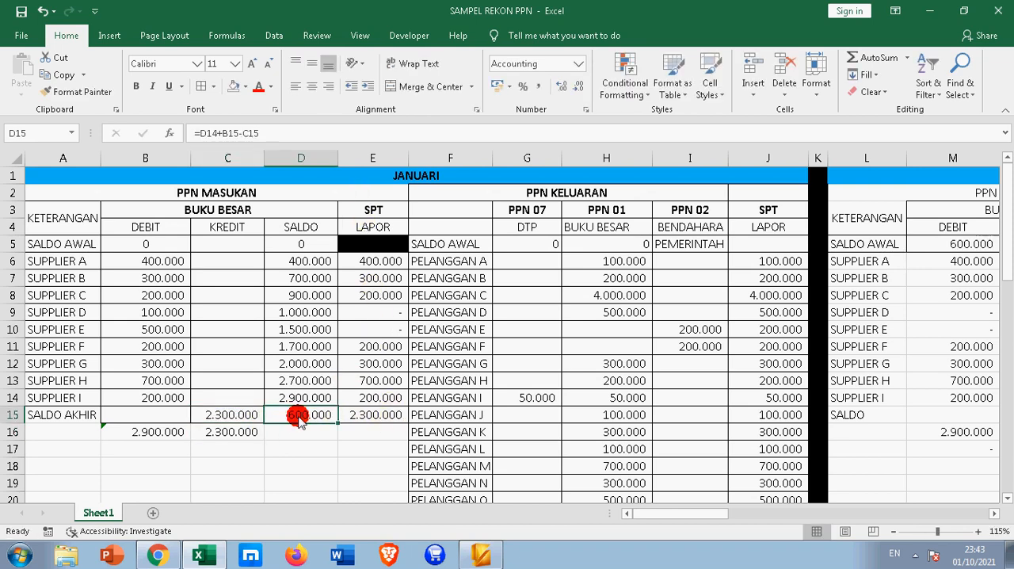